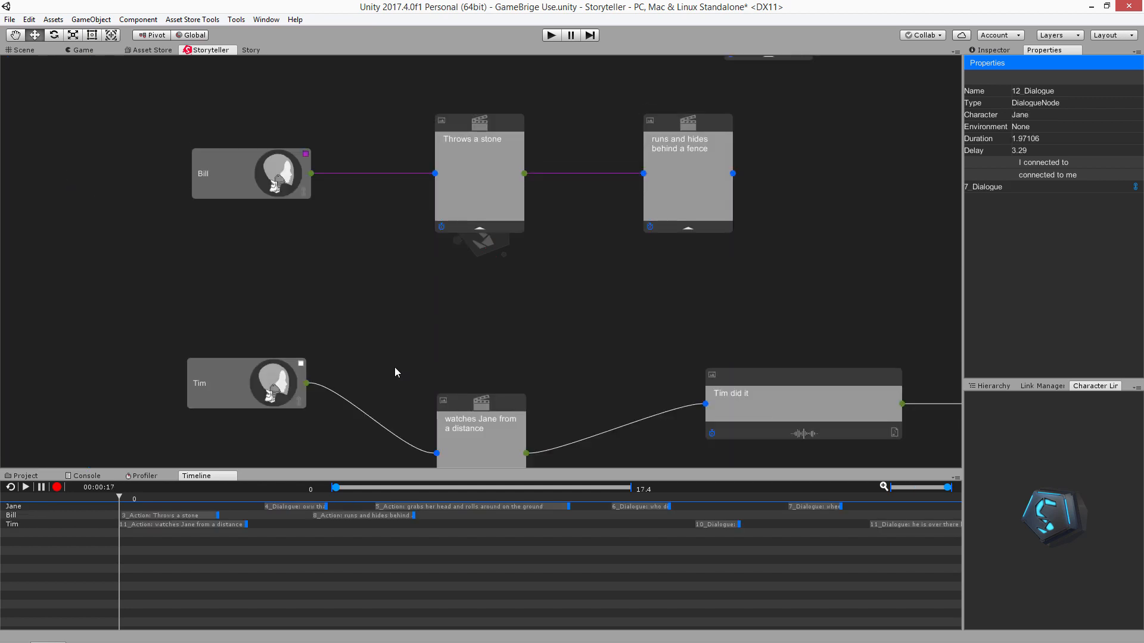
- Examine the three characters' node chains on the story canvas together with their timeline tracks
middle_click_drag(394, 367, 278, 80)
middle_click_drag(259, 325, 336, 274)
middle_click_drag(313, 391, 308, 422)
middle_click_drag(298, 262, 280, 449)
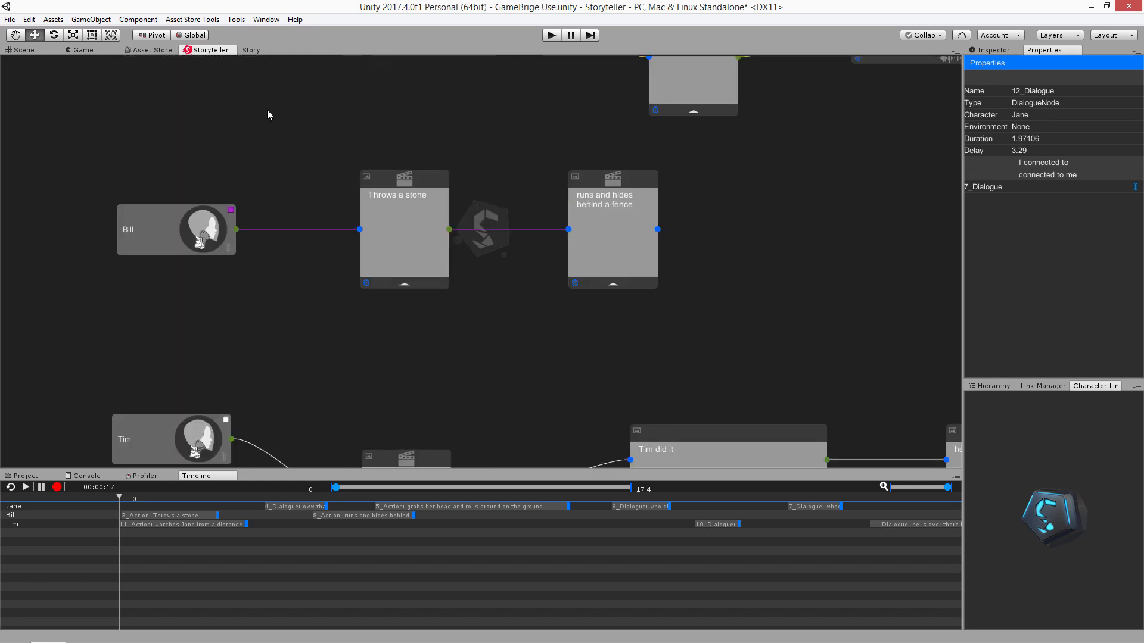
middle_click_drag(270, 112, 174, 196)
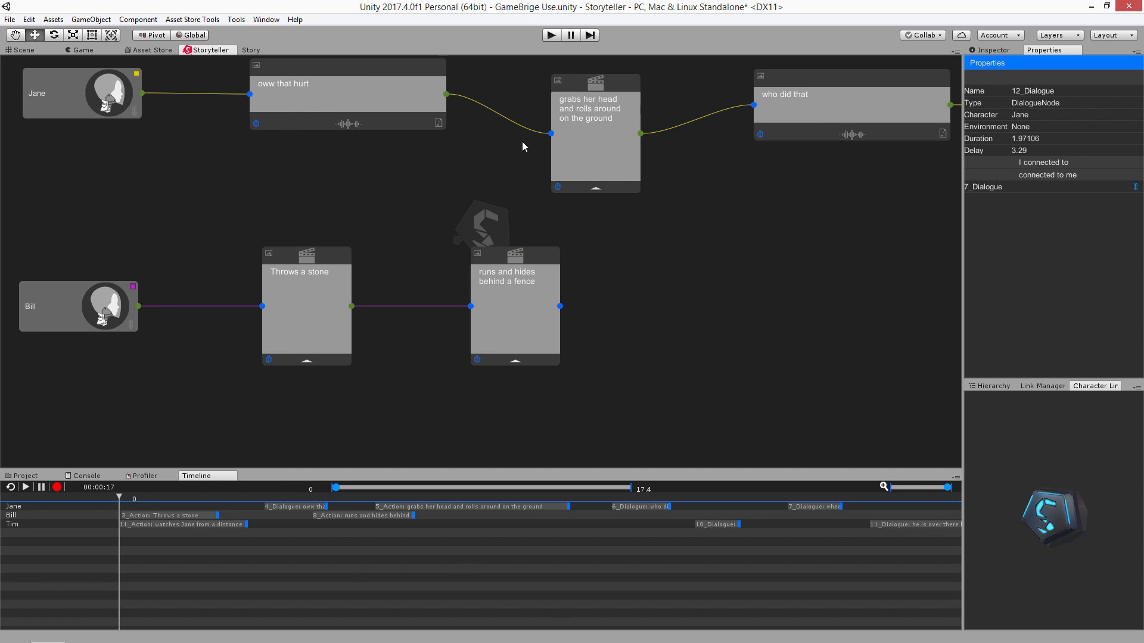
middle_click_drag(771, 258, 769, 289)
middle_click_drag(384, 392, 563, 171)
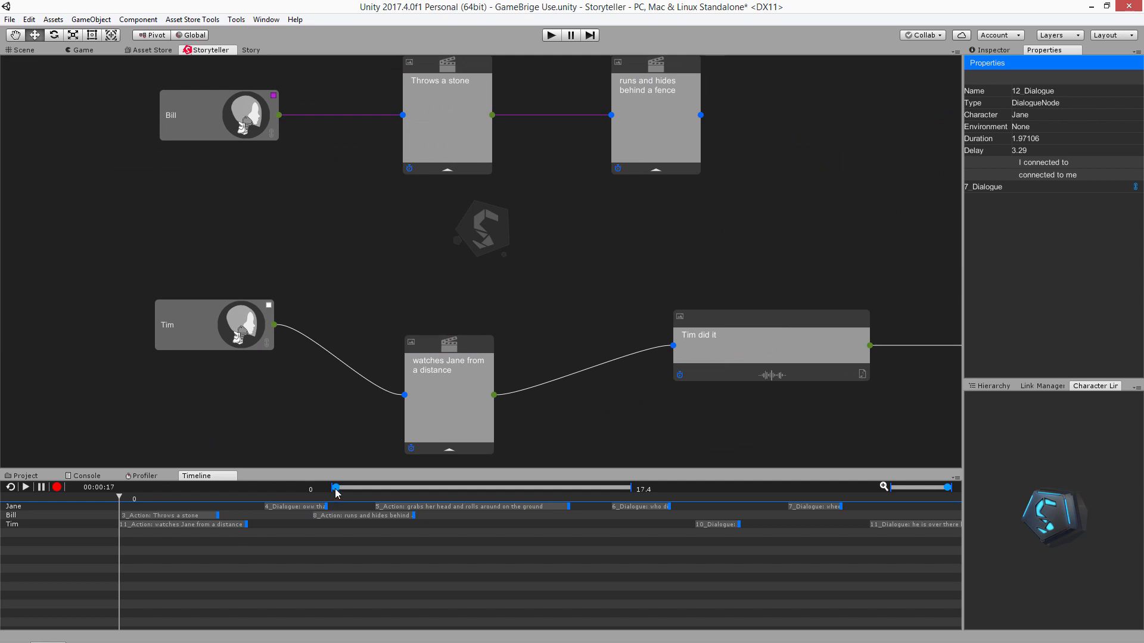
left_click_drag(336, 488, 320, 461)
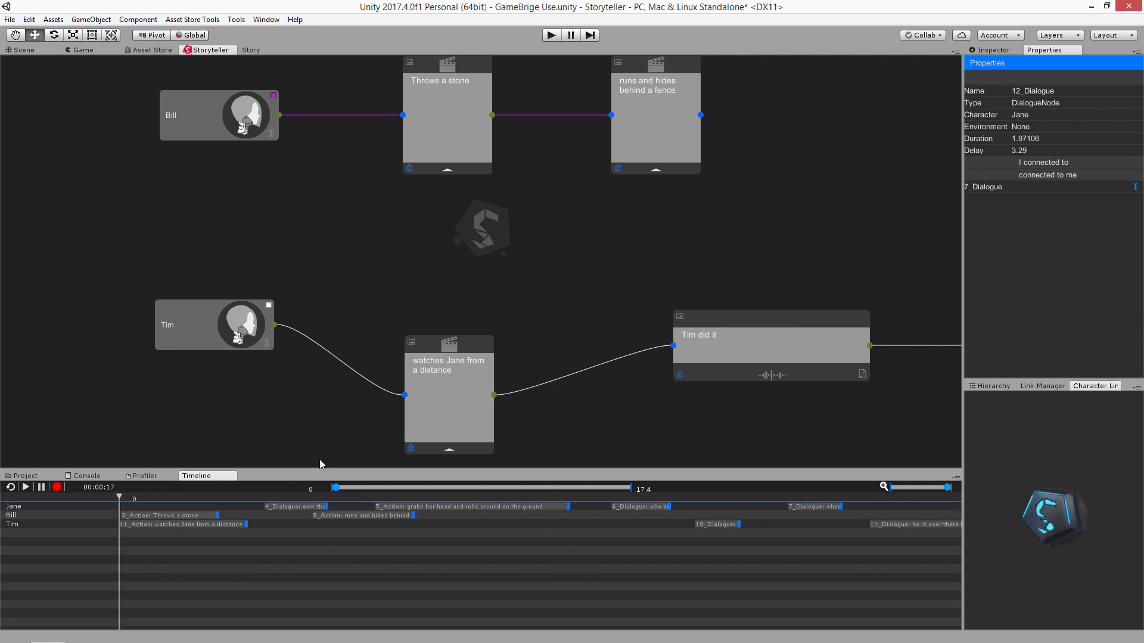
- Open the Story Info & Settings page of The Stone and show its sharing and export settings
right_click(239, 174)
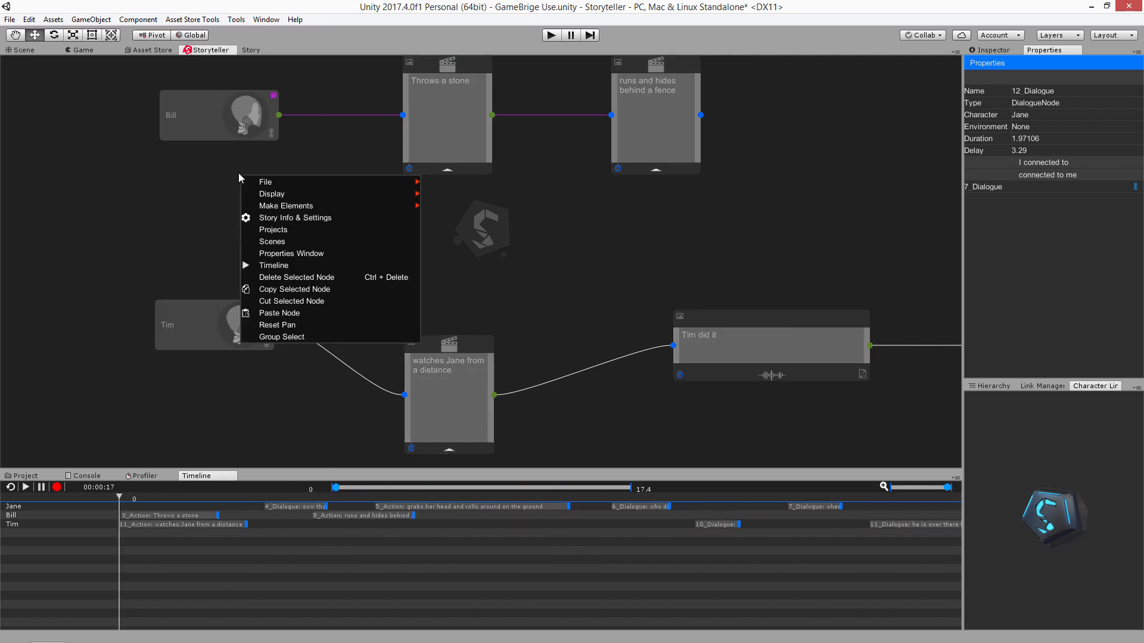
left_click(312, 221)
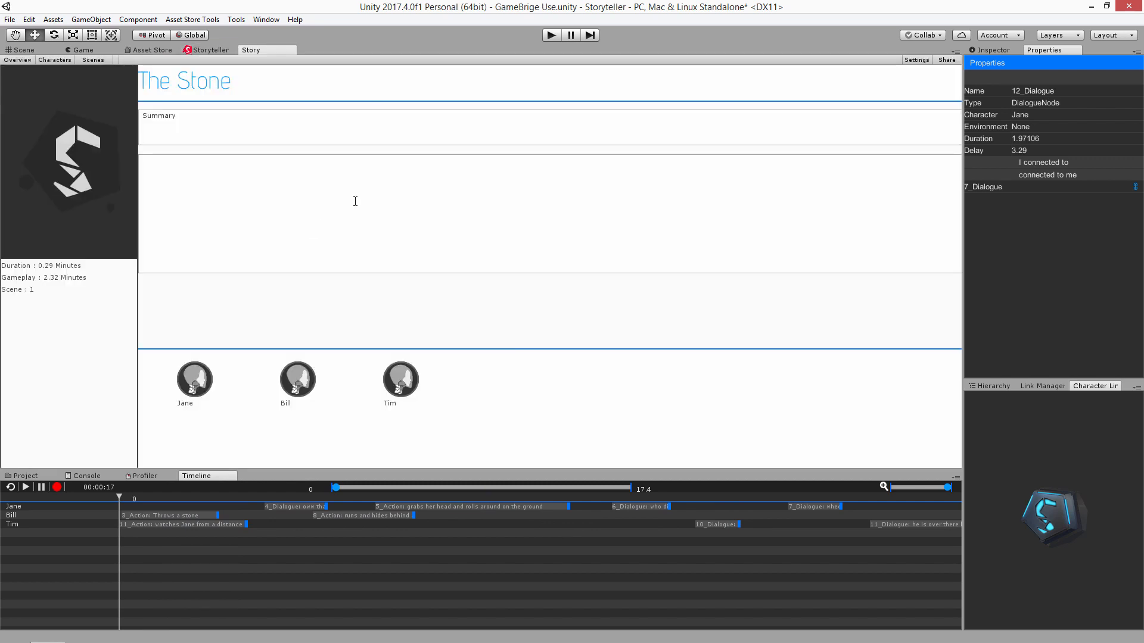
left_click(947, 61)
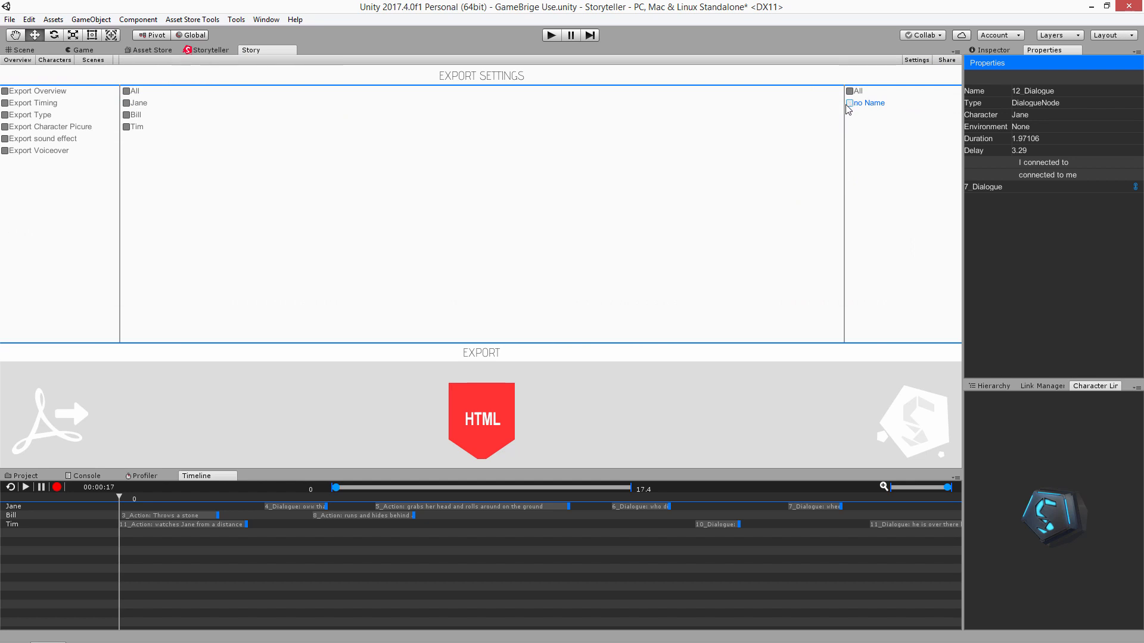
- Go through the timing, type, character and scene export options and the HTML export, and return to the story graph
left_click(4, 105)
left_click(4, 115)
left_click(45, 116)
left_click(130, 104)
left_click(126, 115)
left_click(127, 92)
left_click(850, 104)
left_click(481, 405)
left_click(208, 52)
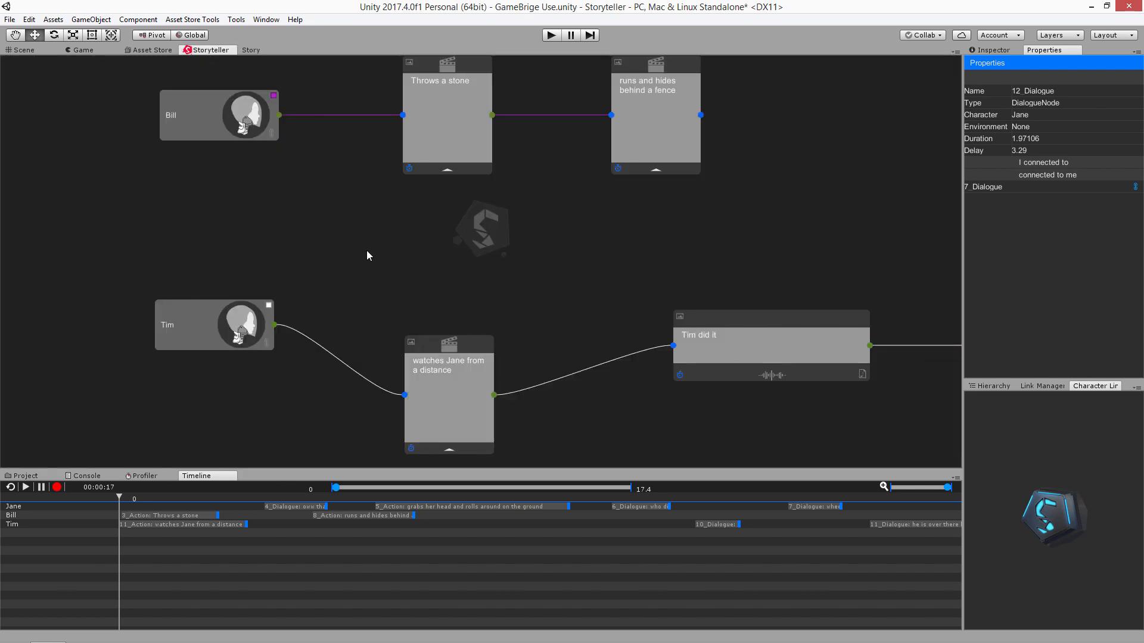
- Locate each of the three character nodes on the canvas in turn through their timeline tracks
middle_click_drag(563, 247, 787, 284)
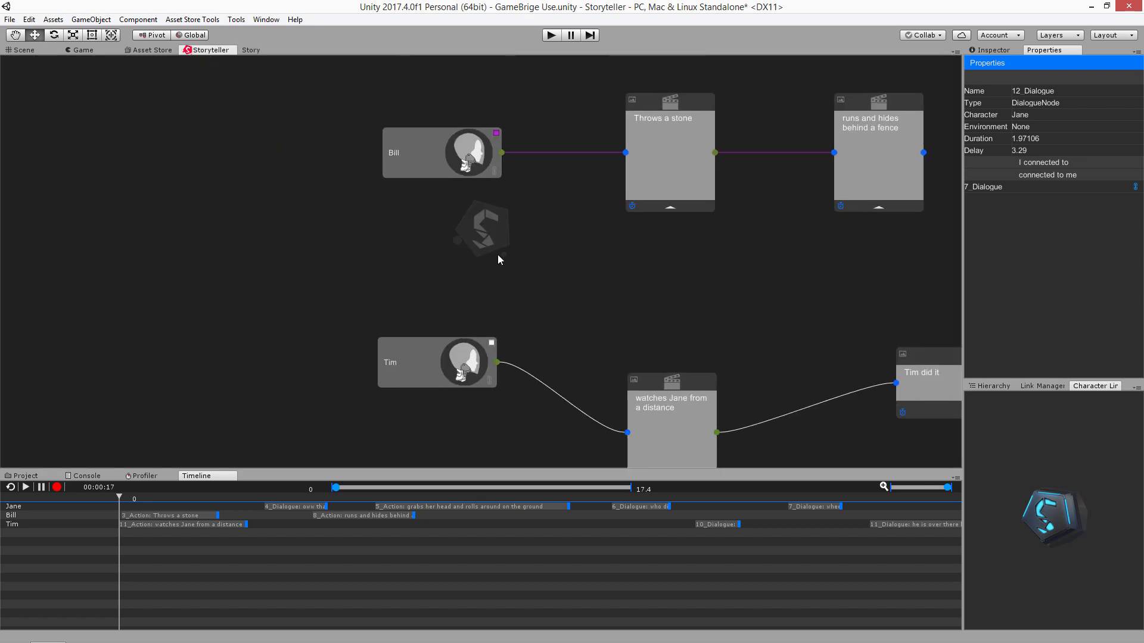
middle_click_drag(498, 255, 229, 280)
middle_click_drag(179, 232, 139, 221)
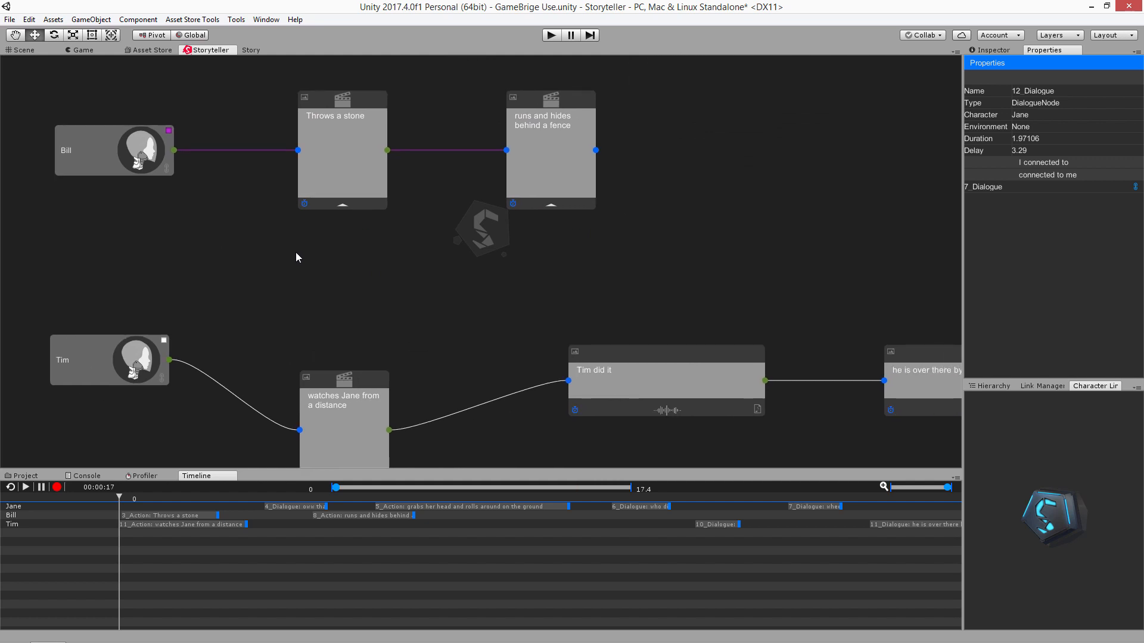
middle_click_drag(685, 154, 784, 158)
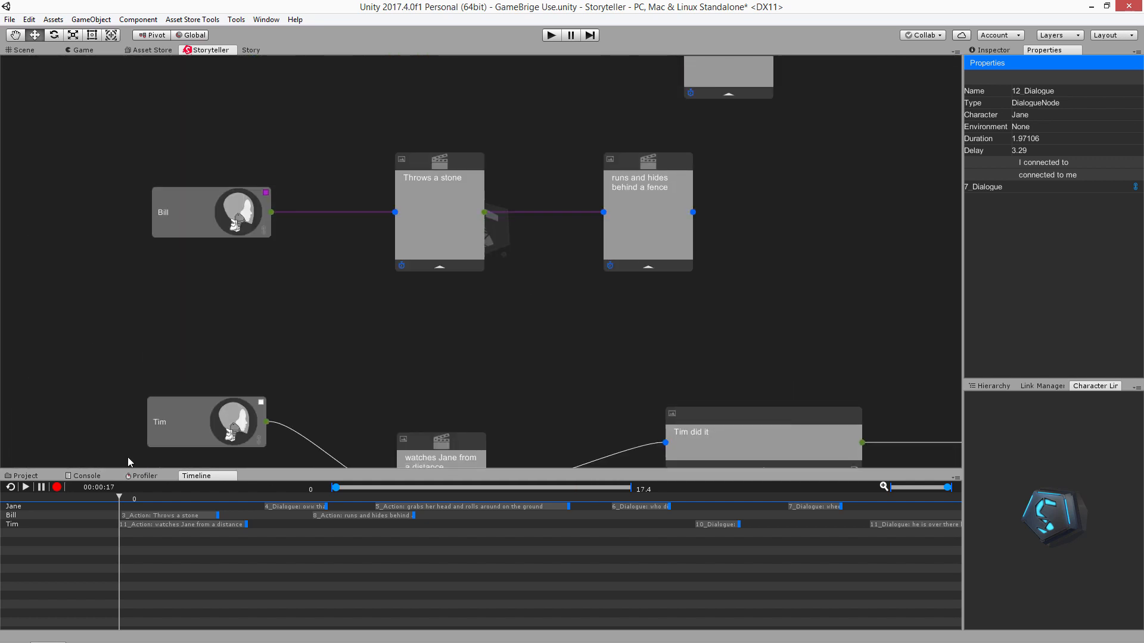
left_click(13, 509)
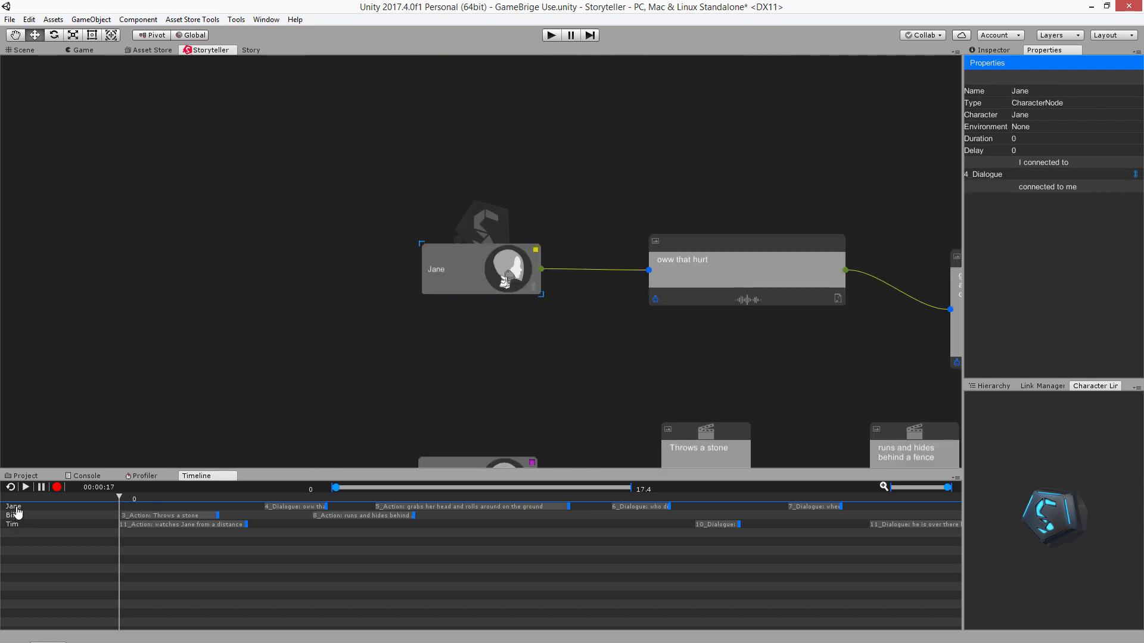
left_click(15, 516)
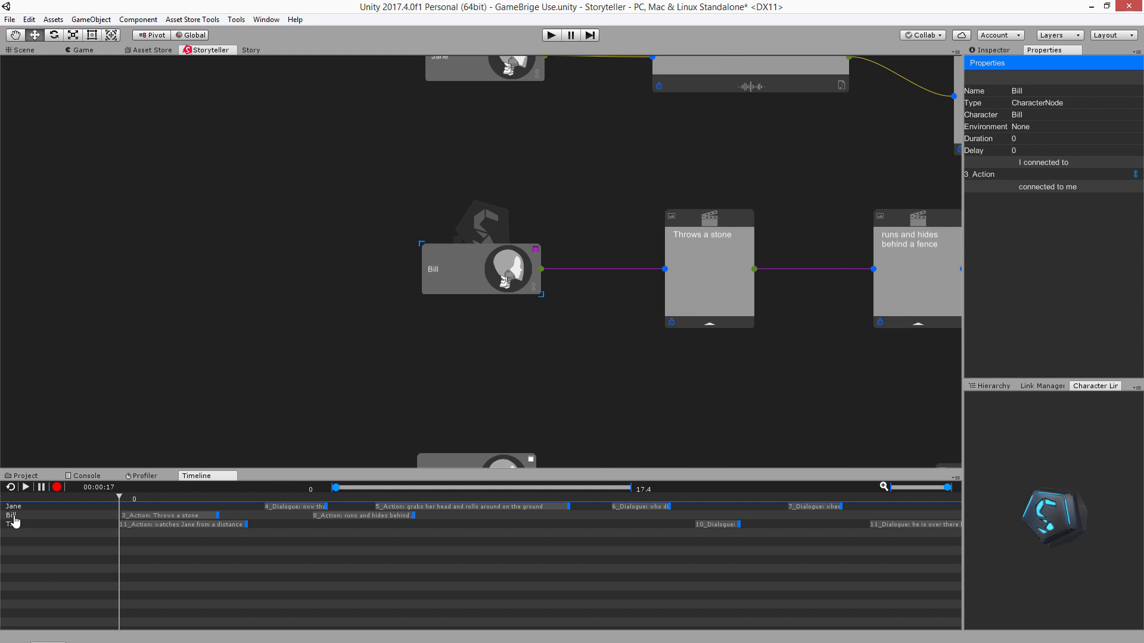
left_click(15, 525)
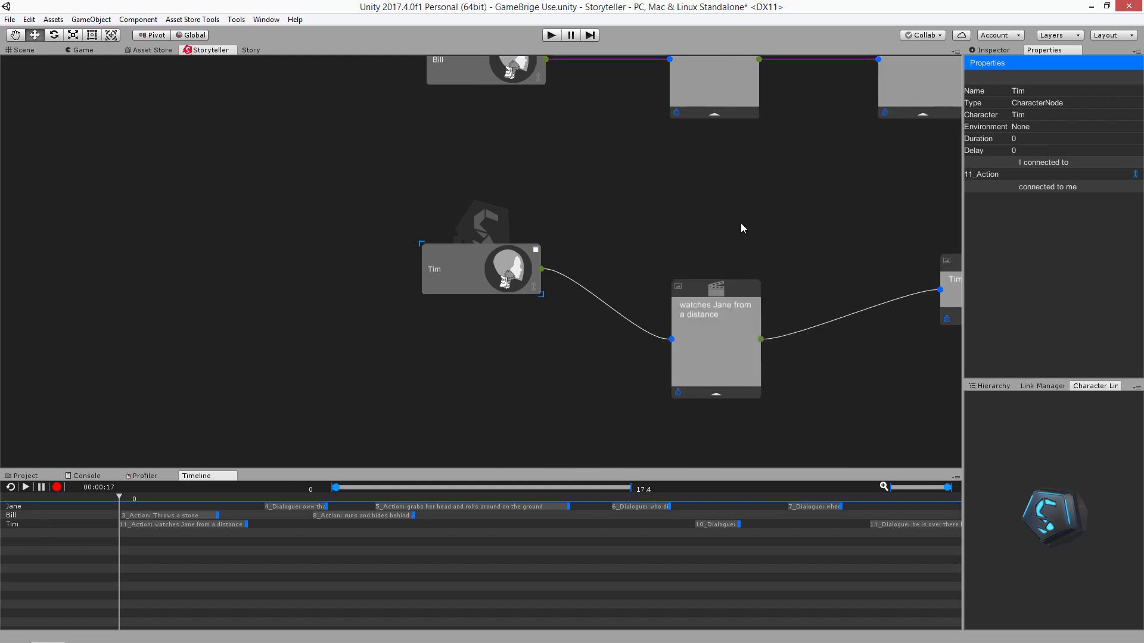
- Examine the action and dialogue nodes of all three characters from the first node to the last
middle_click_drag(701, 269, 489, 417)
middle_click_drag(502, 331, 490, 354)
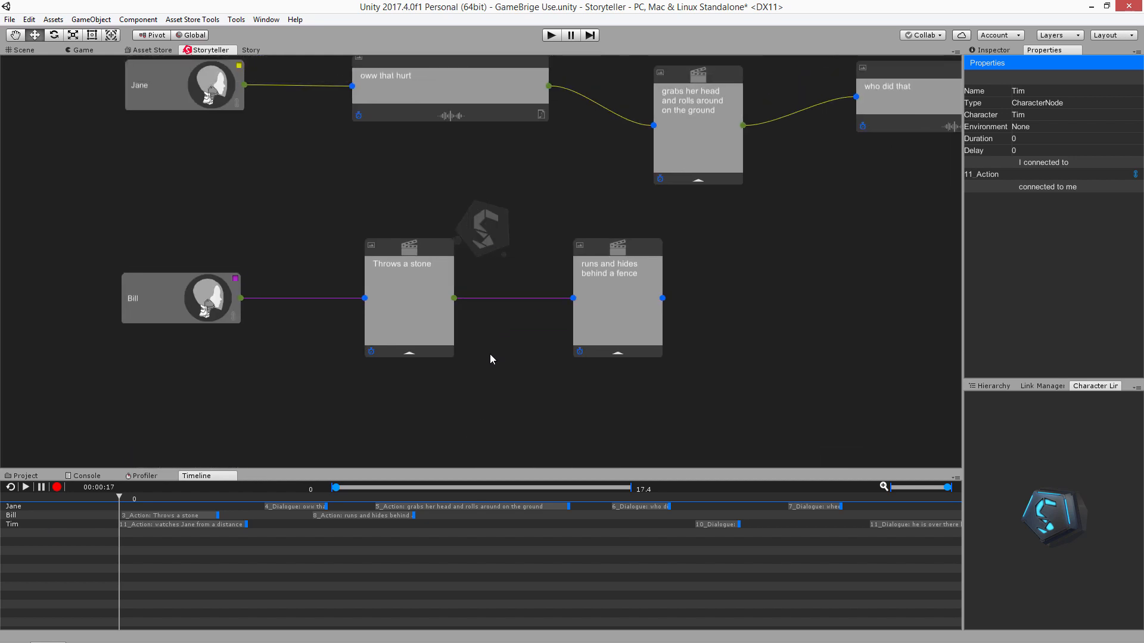
middle_click_drag(486, 305, 432, 311)
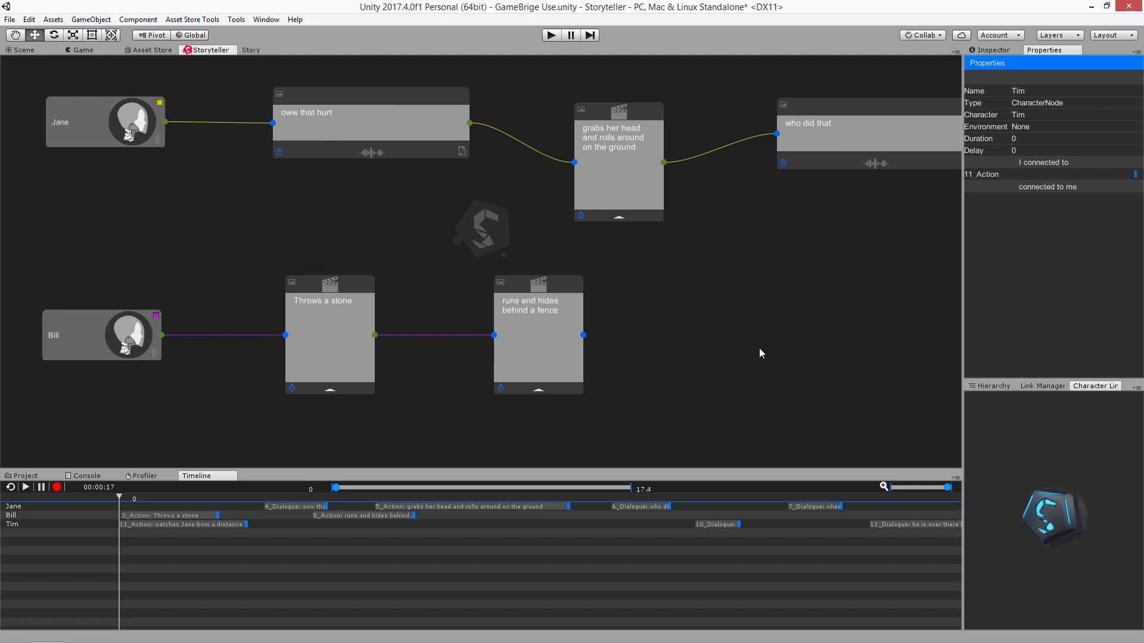
middle_click_drag(723, 361, 473, 247)
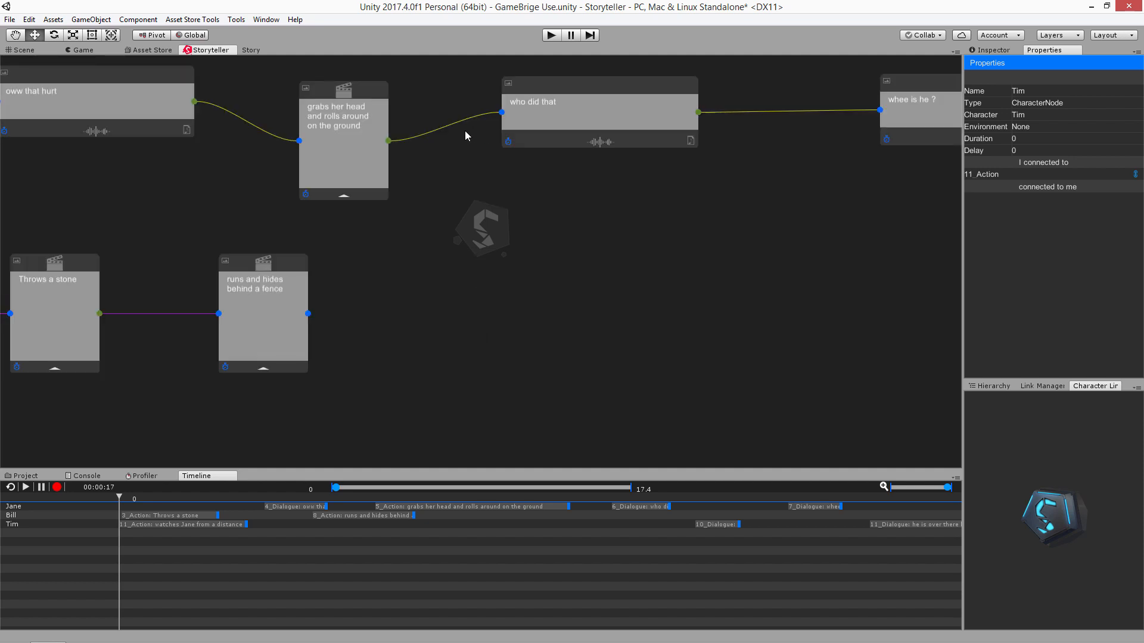
middle_click_drag(467, 330, 660, 152)
middle_click_drag(448, 316, 329, 227)
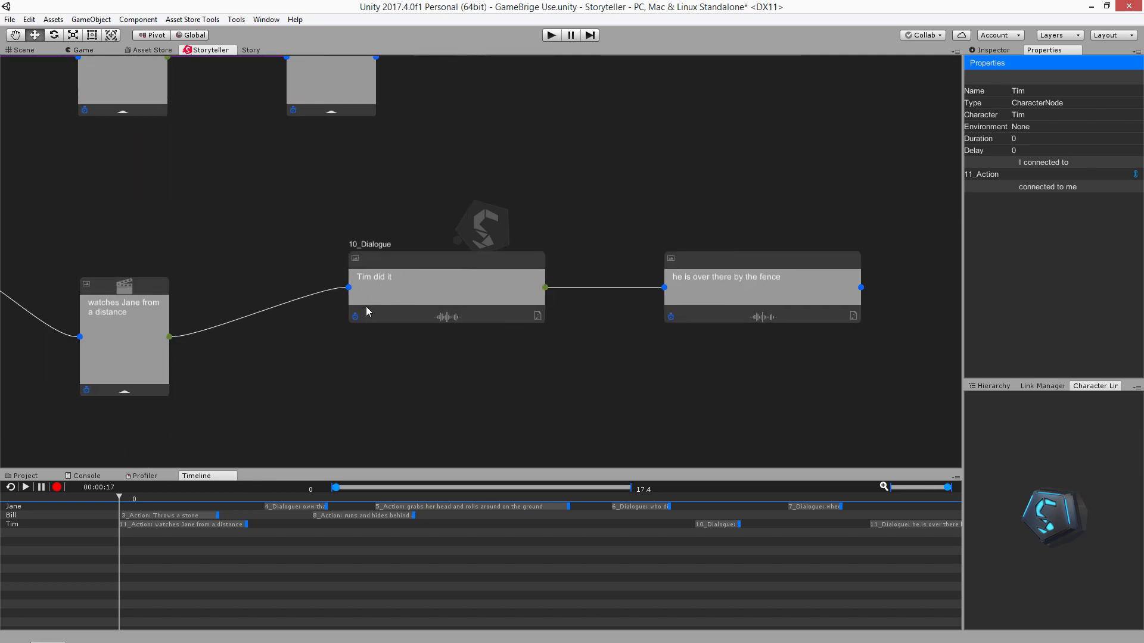
middle_click_drag(728, 220, 449, 268)
middle_click_drag(306, 416, 675, 239)
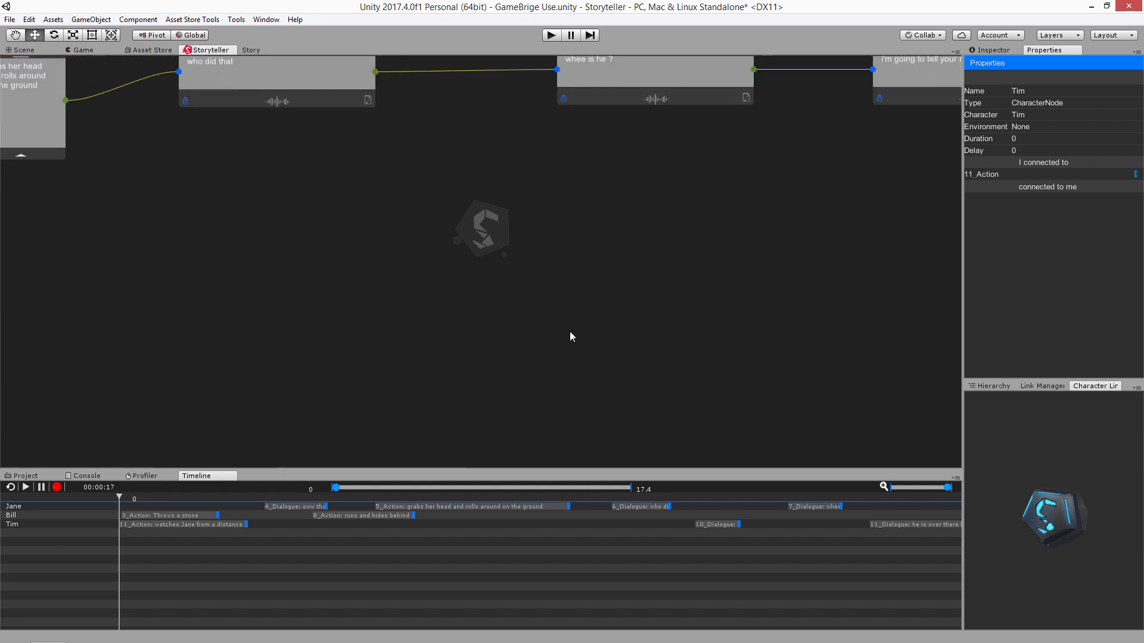
middle_click_drag(569, 331, 489, 392)
middle_click_drag(427, 344, 640, 173)
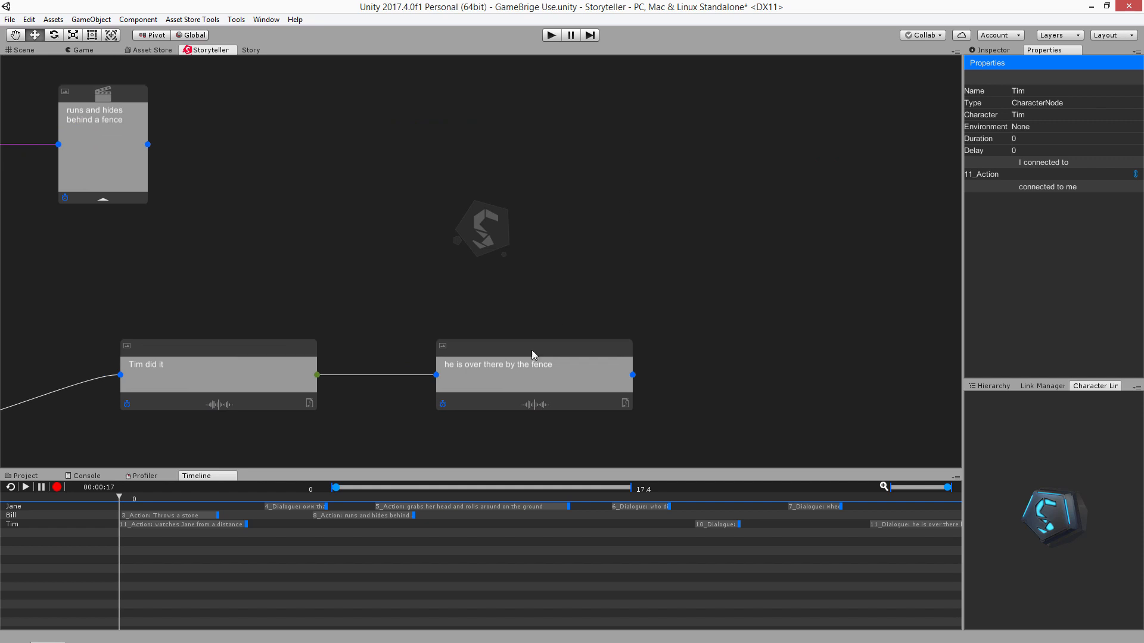
middle_click_drag(416, 304, 785, 195)
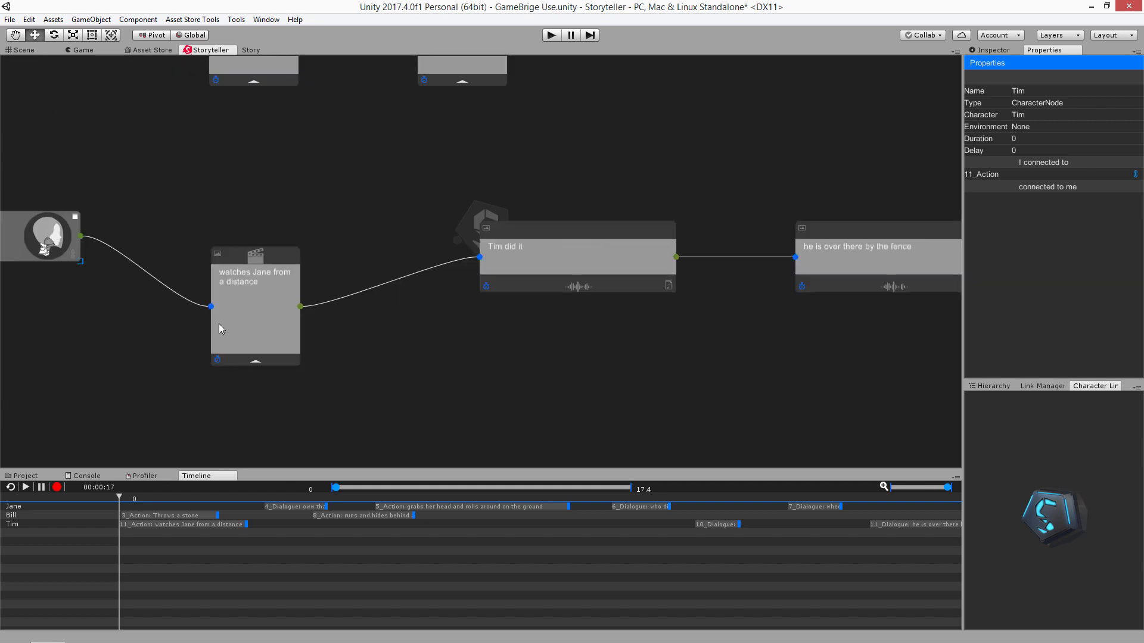
middle_click_drag(48, 296, 164, 333)
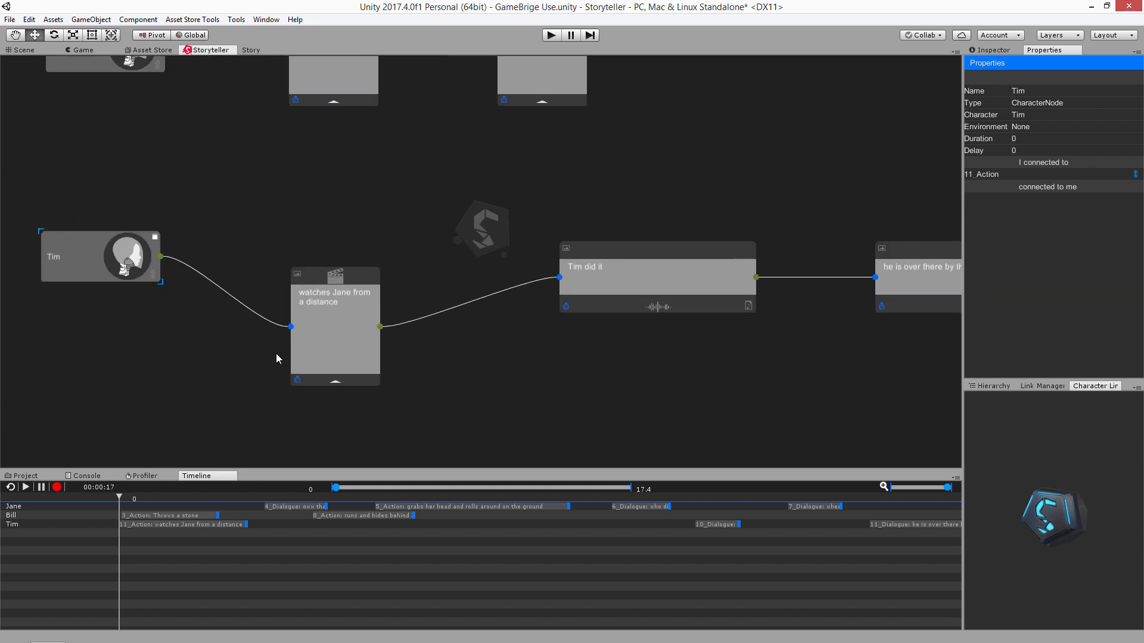
middle_click_drag(276, 354, 281, 381)
middle_click_drag(275, 263, 271, 259)
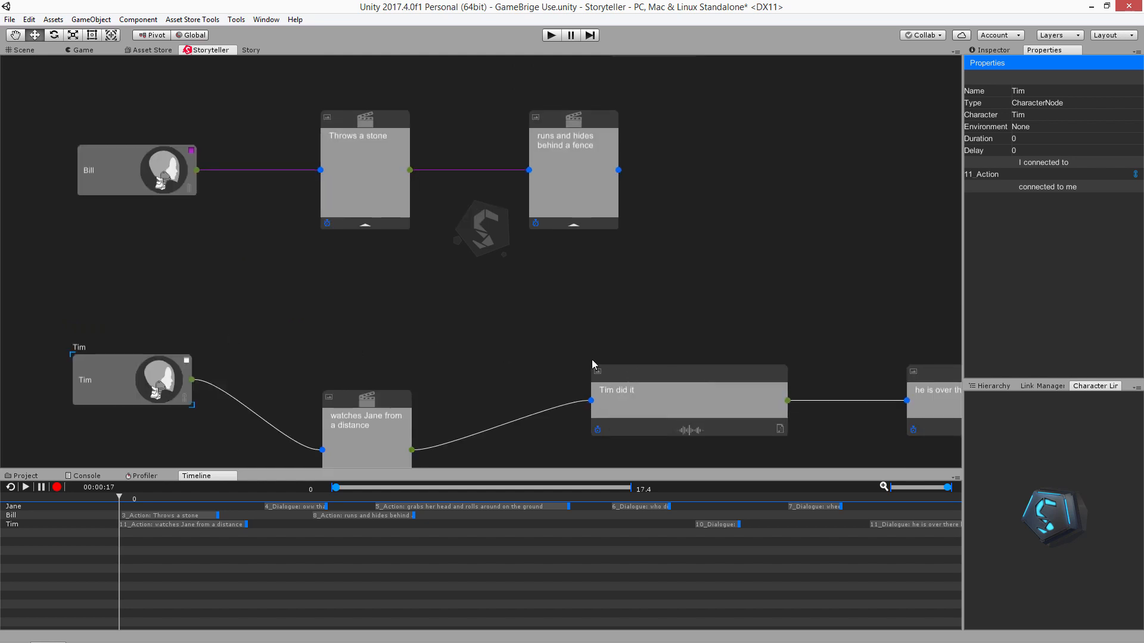
middle_click_drag(951, 344, 115, 147)
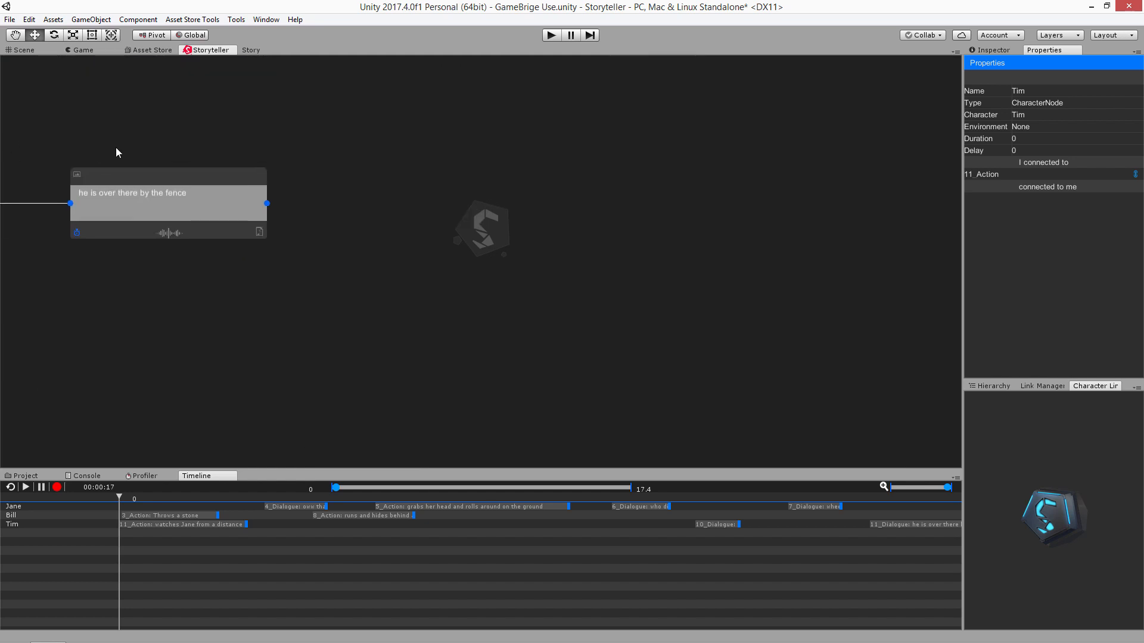
middle_click_drag(233, 134, 463, 346)
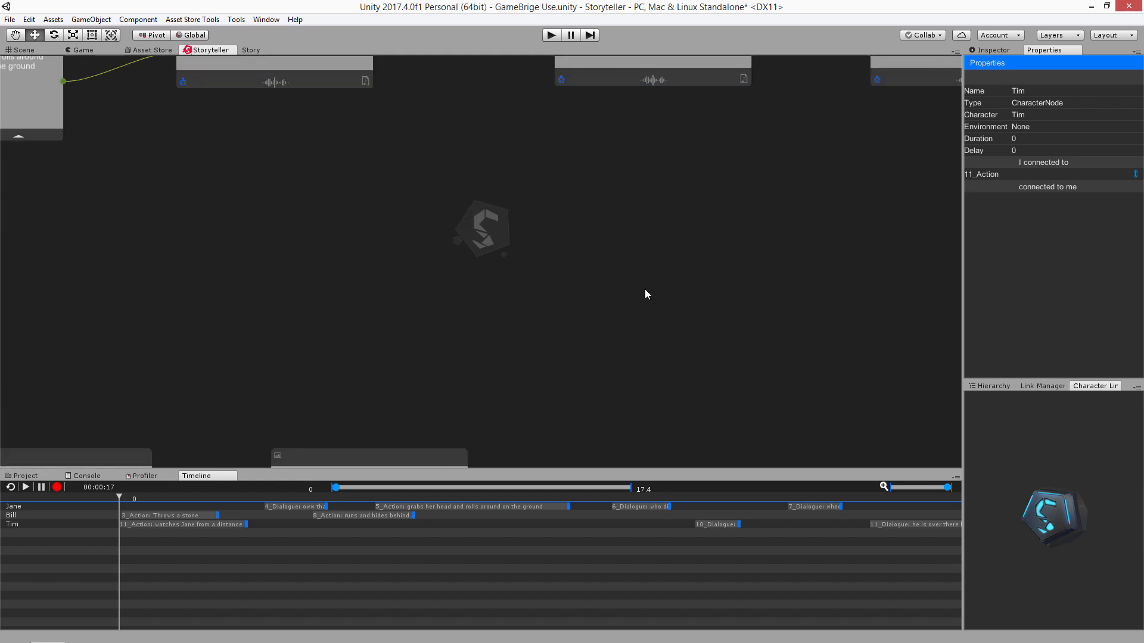
middle_click_drag(644, 290, 249, 273)
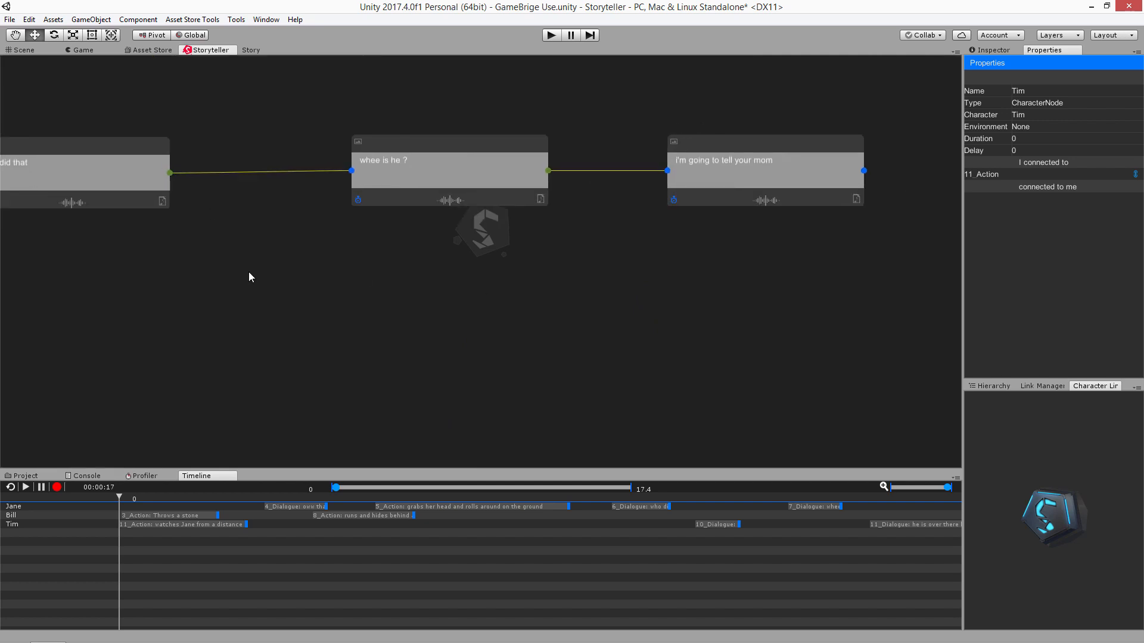
- Move the "Throws a stone" action to the very start of the timeline, with a delay of 0
middle_click_drag(263, 312, 761, 350)
middle_click_drag(191, 324, 370, 246)
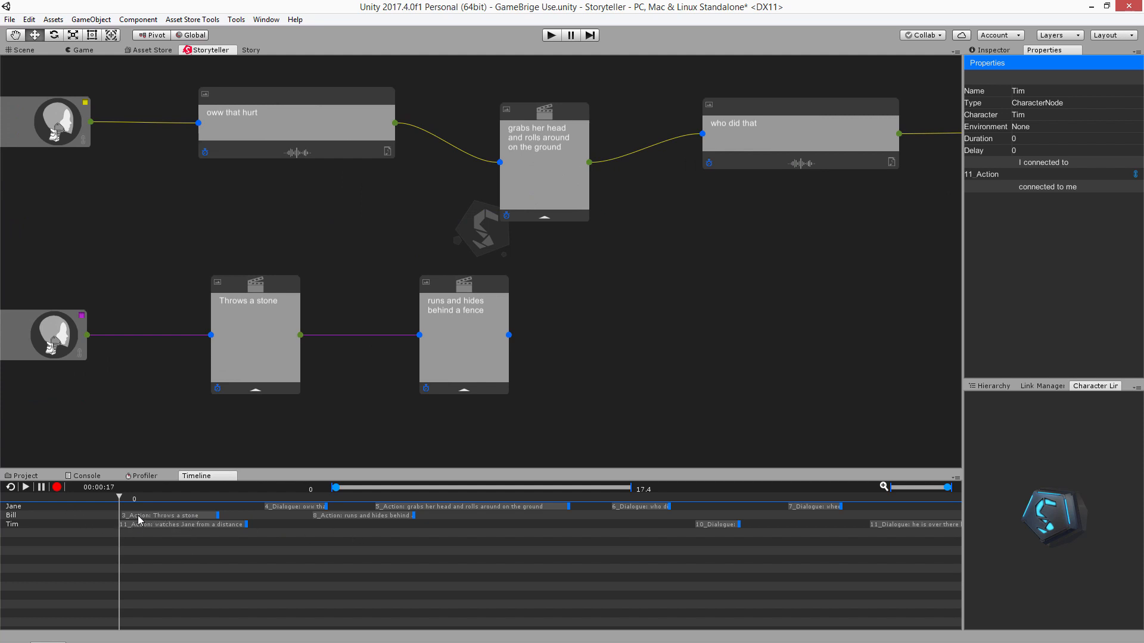
left_click_drag(137, 516, 119, 529)
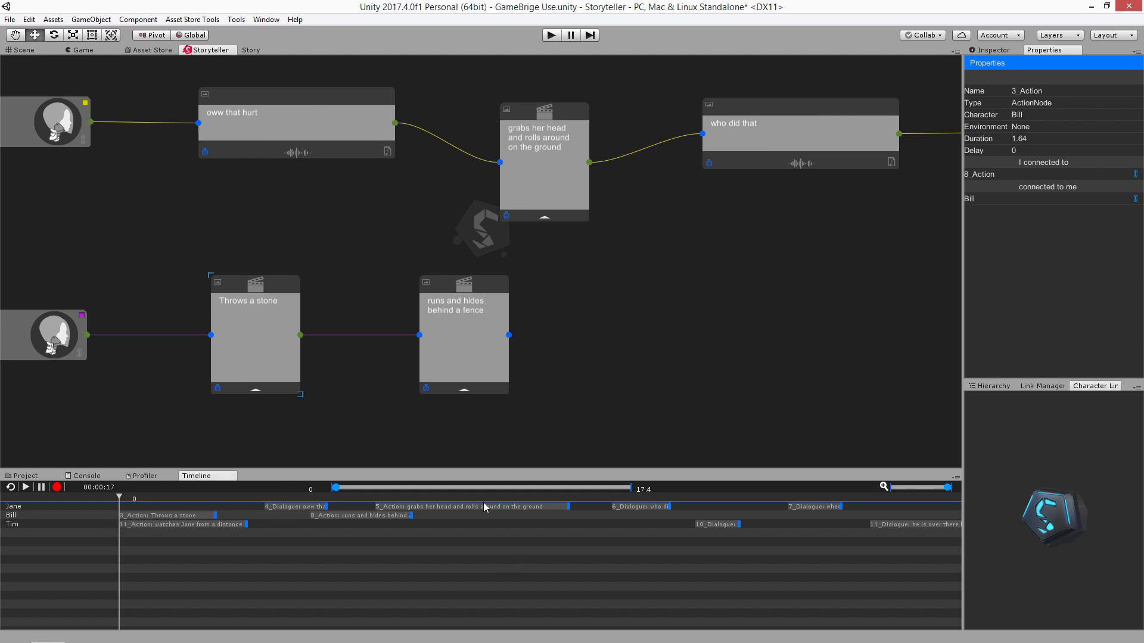
mouse_move(335, 488)
left_mouse_down()
mouse_move(359, 494)
mouse_move(318, 490)
left_mouse_up()
- Select the "oww that hurt" dialogue on the timeline to view its properties
middle_click_drag(274, 213, 206, 414)
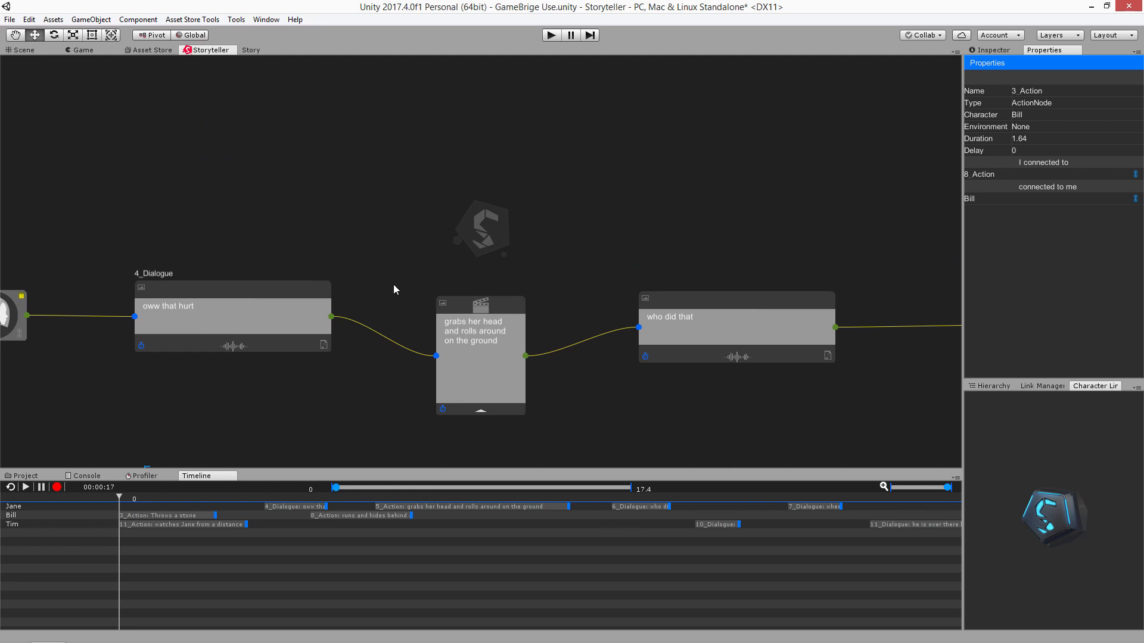
middle_click_drag(393, 284, 410, 154)
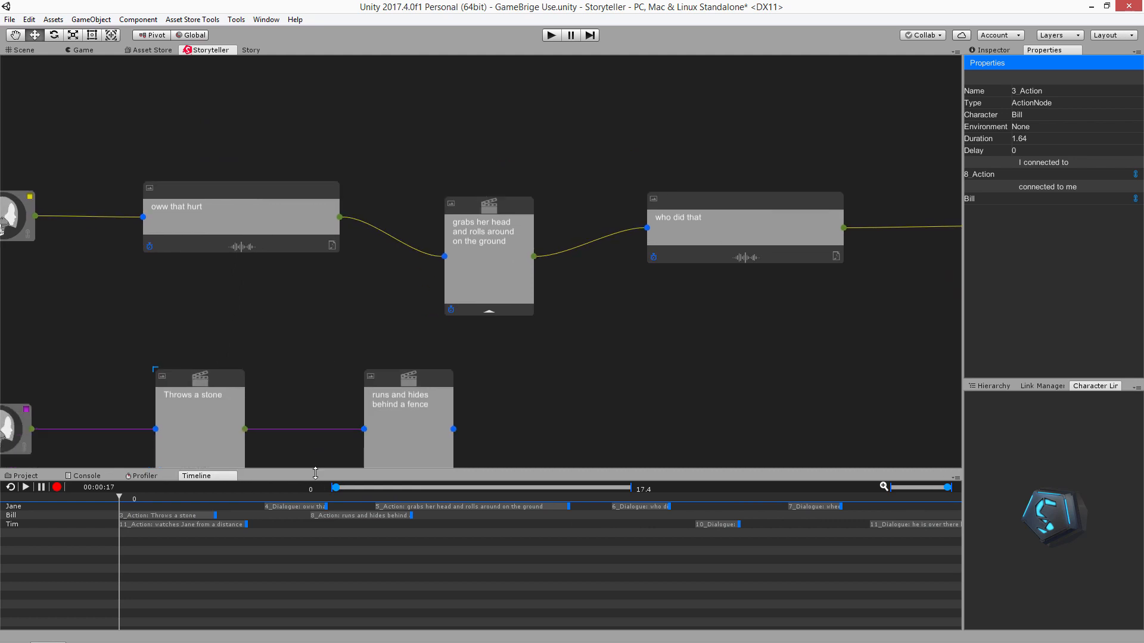
left_click(299, 505)
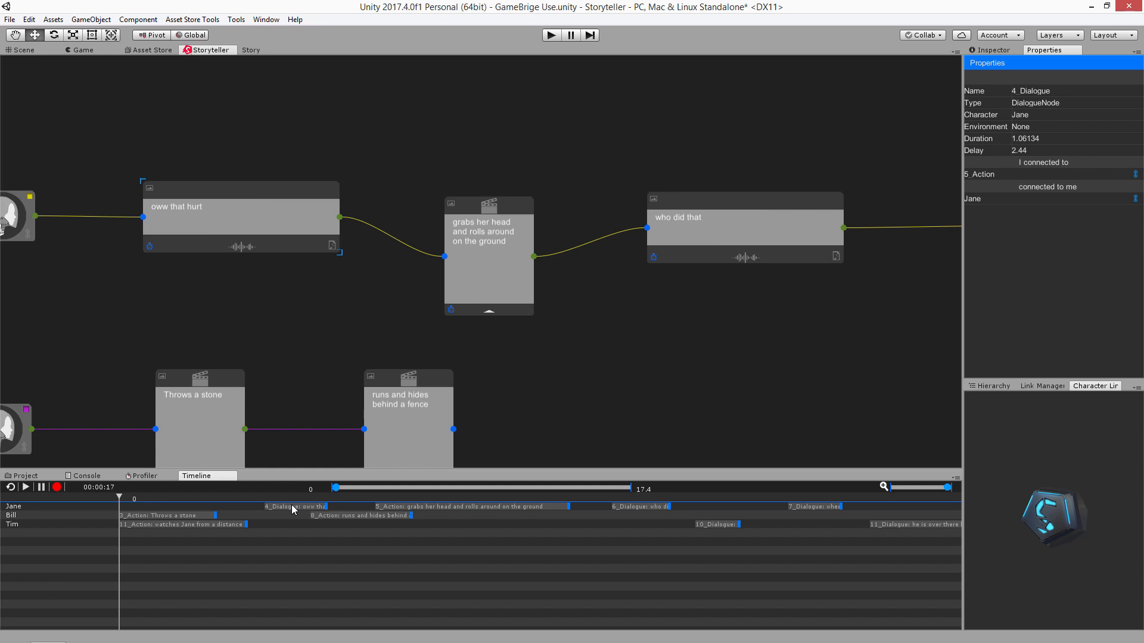
- Group-select and delete all character, action and dialogue nodes of the existing story
right_click(101, 137)
left_click(135, 135)
left_click_drag(146, 107, 234, 154)
key("Delete")
key("Delete")
key("Delete")
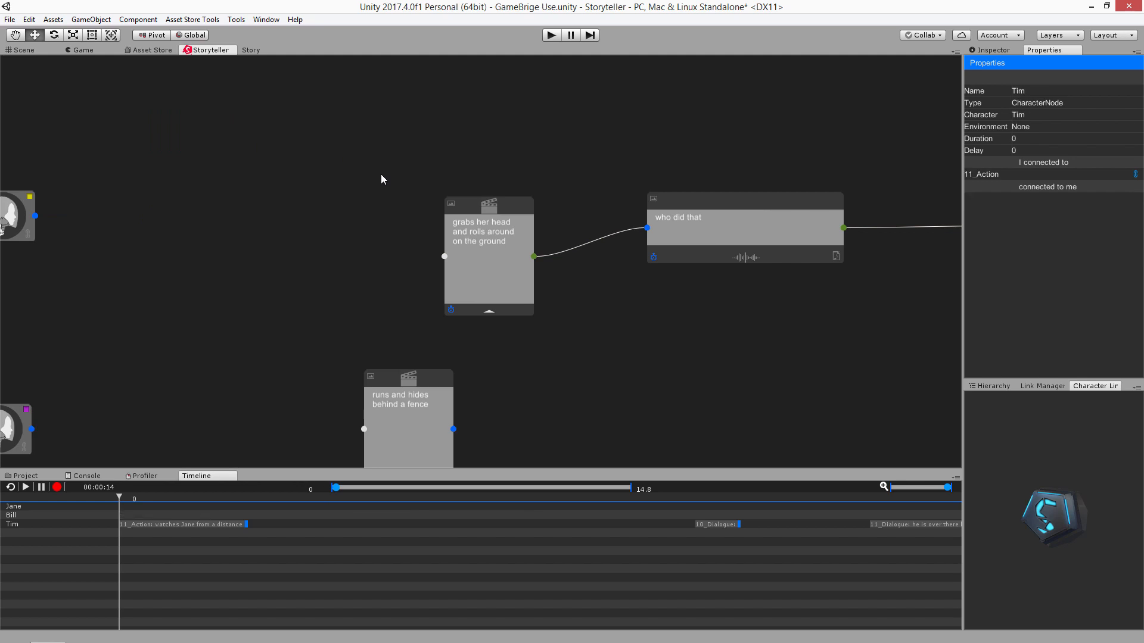
key("Delete")
key("Delete")
key("Delete")
key("Delete")
key("Delete")
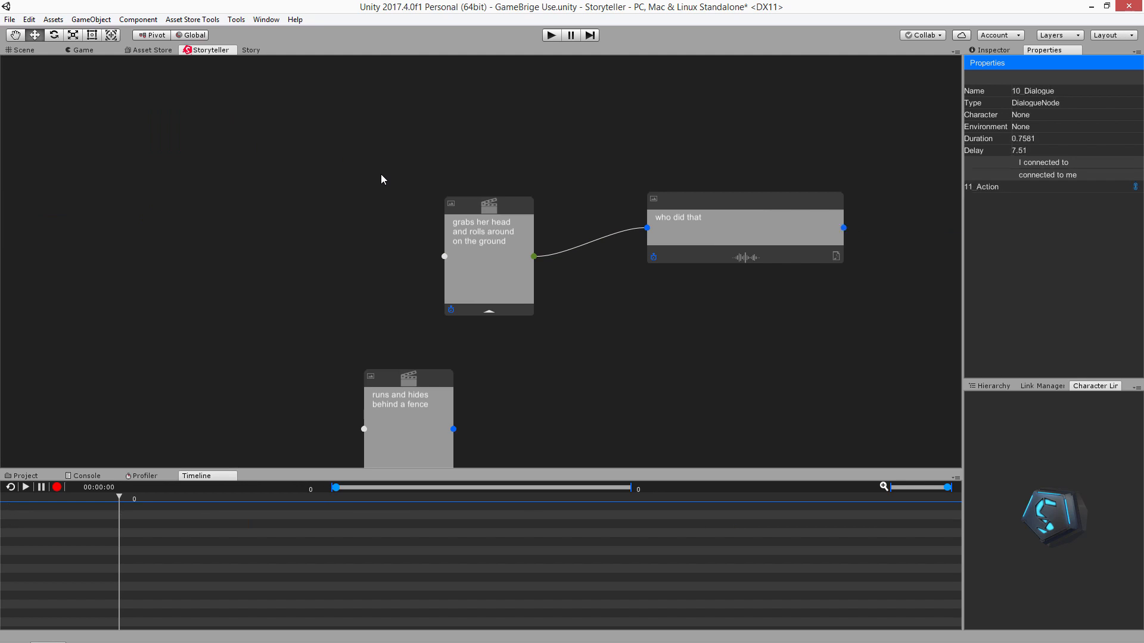
key("Delete")
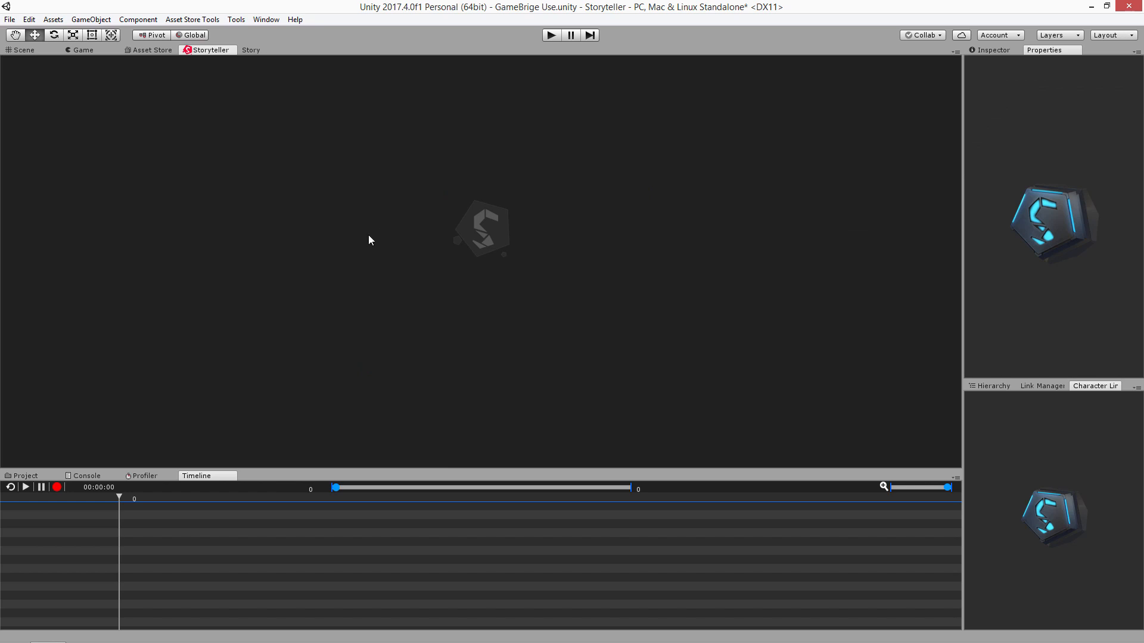
- Create three character nodes on the empty canvas and arrange them in an evenly spaced vertical column
right_click(171, 202)
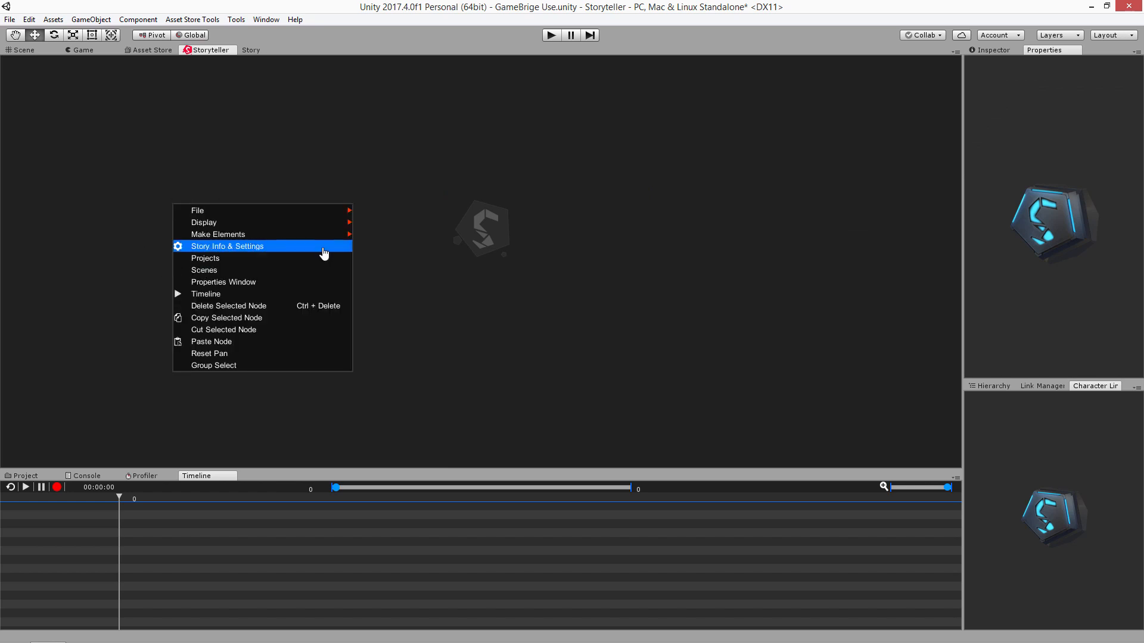
mouse_move(342, 240)
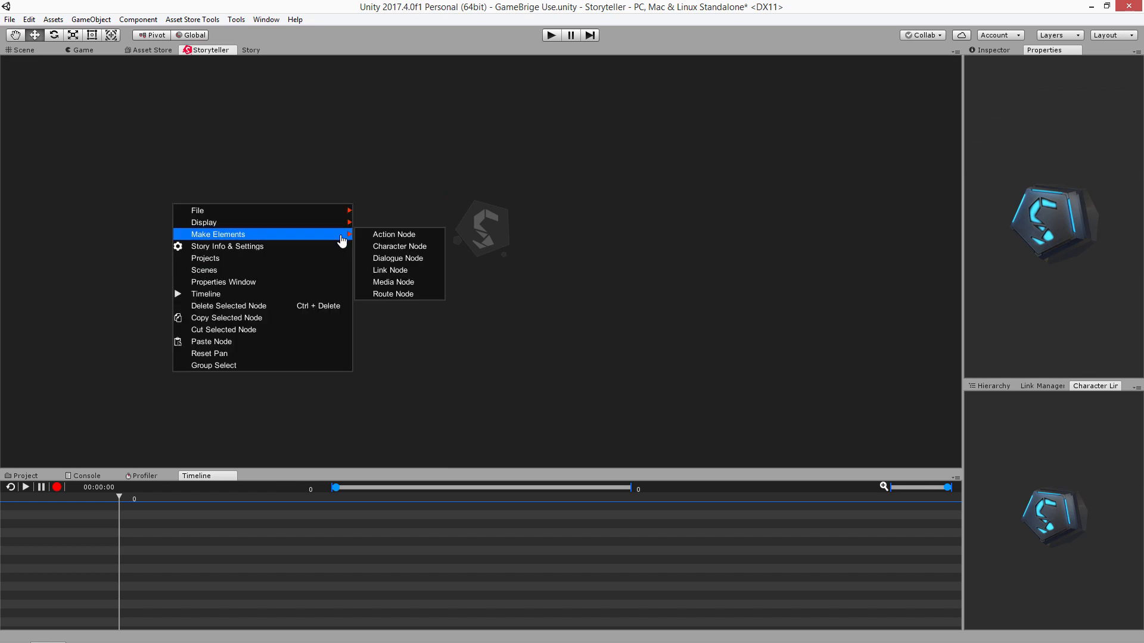
left_click(413, 249)
left_click_drag(414, 255, 124, 174)
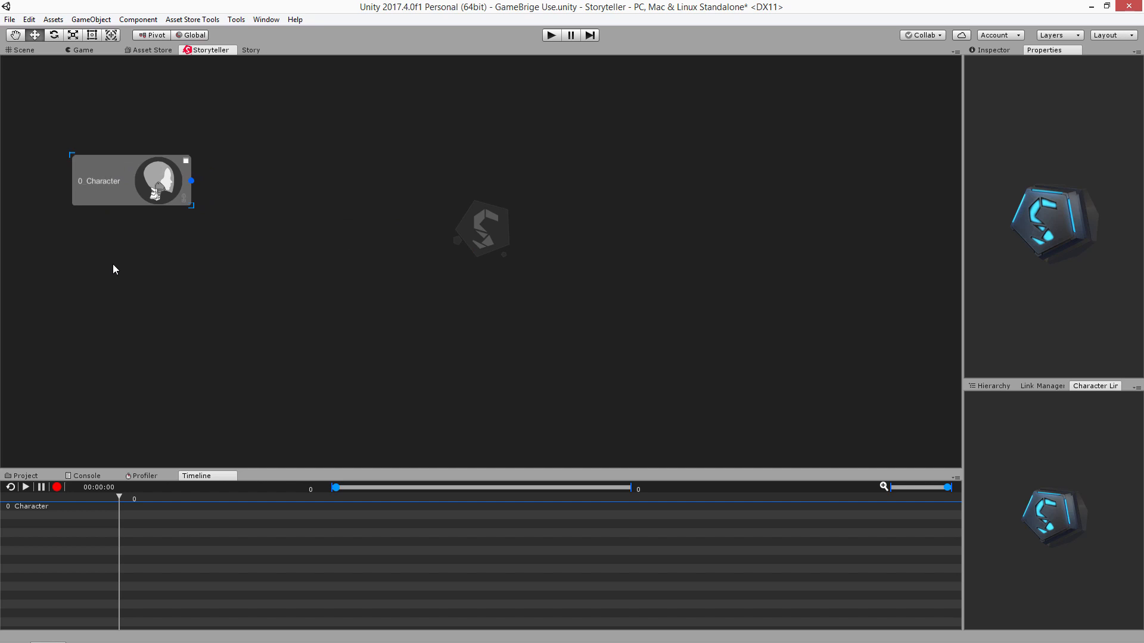
key("c")
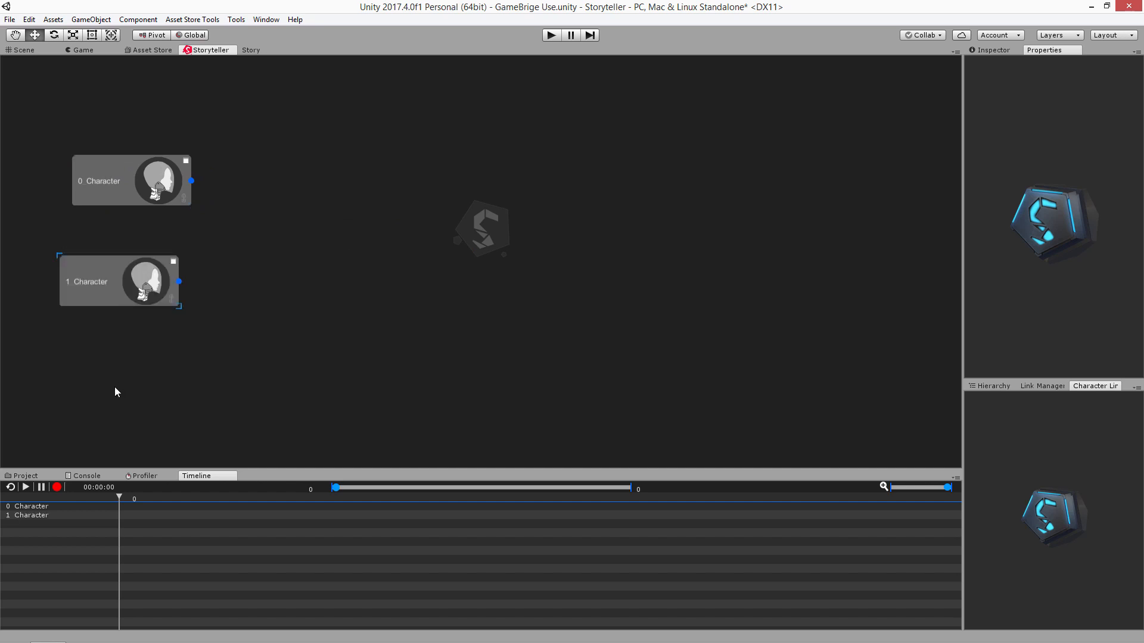
key("c")
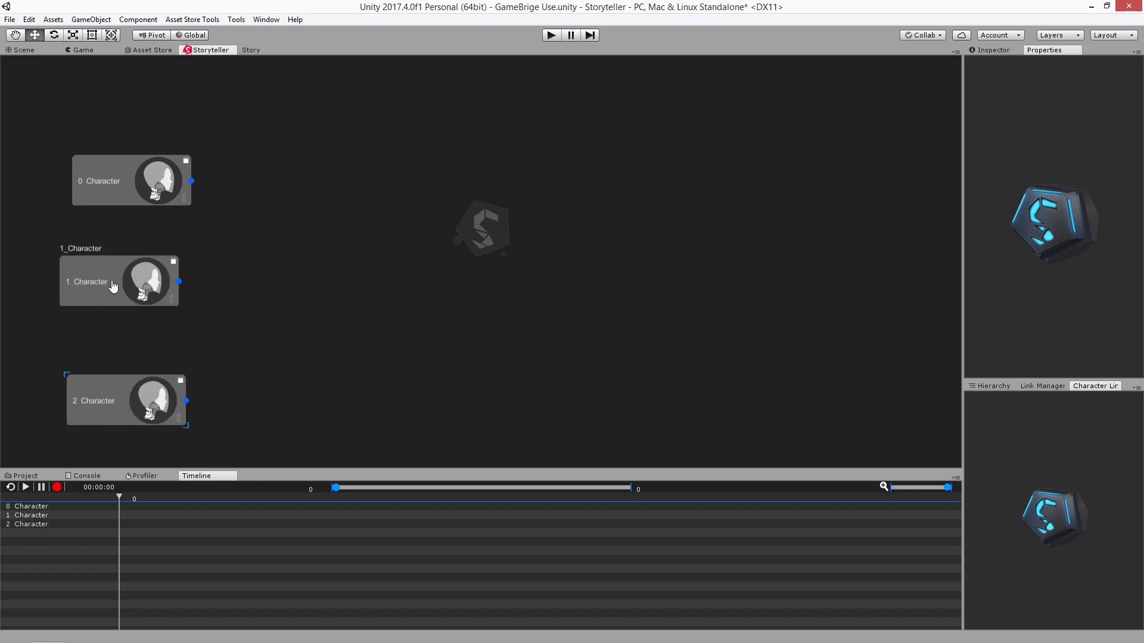
left_click_drag(113, 287, 121, 302)
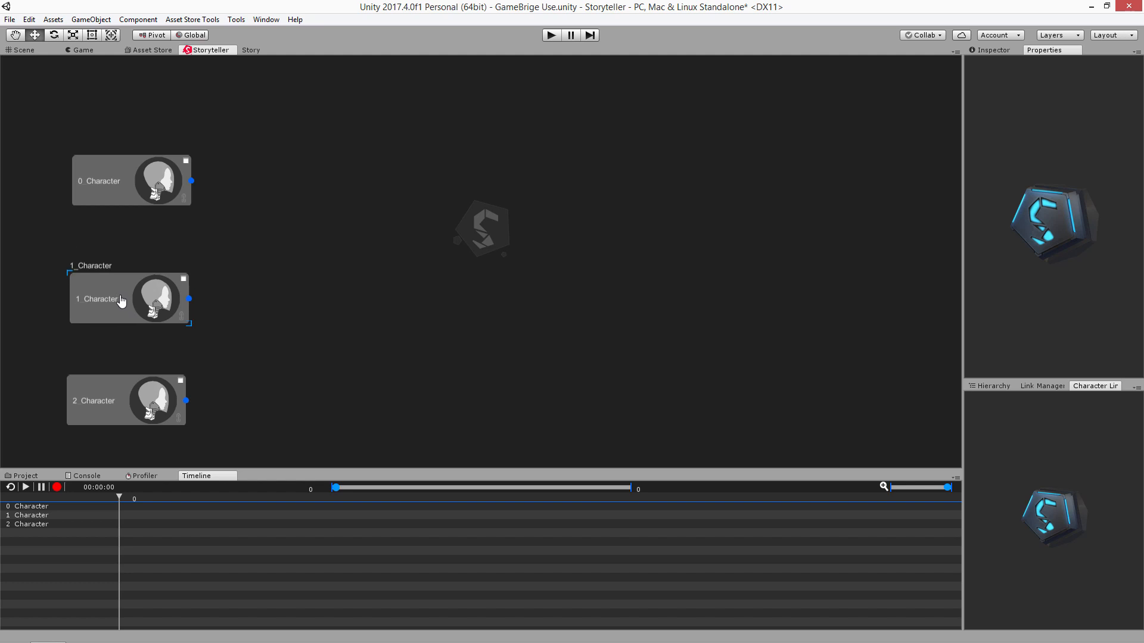
left_click_drag(120, 408, 124, 425)
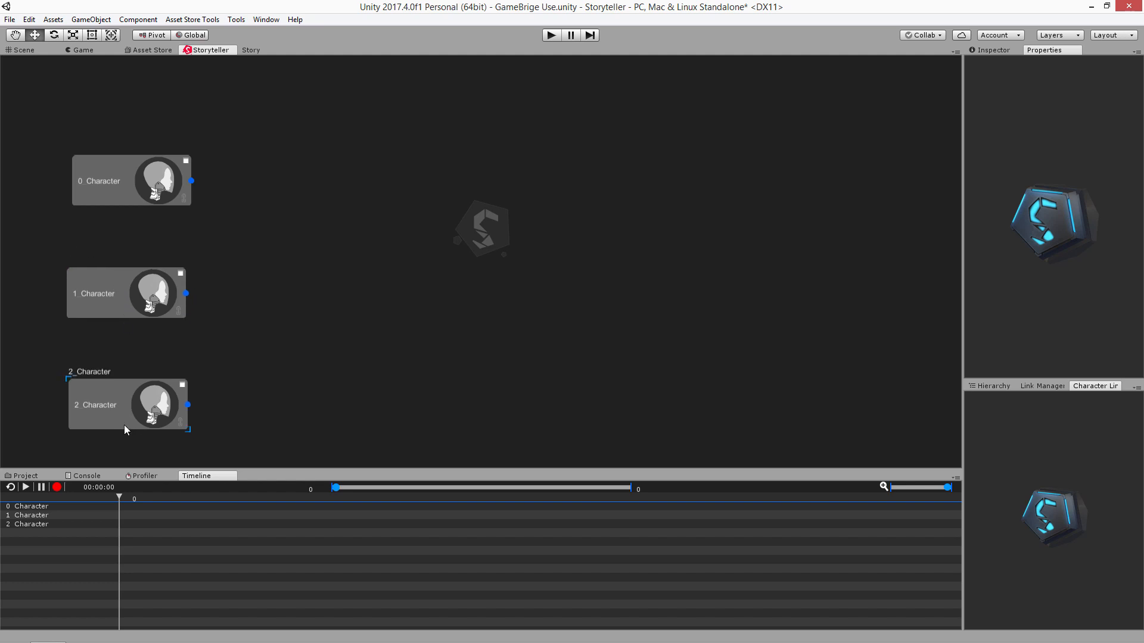
- Rename the three character nodes from the uppermost down as Jane, Bill and Tim
double_click(108, 186)
key("BackSpace")
key("BackSpace")
key("BackSpace")
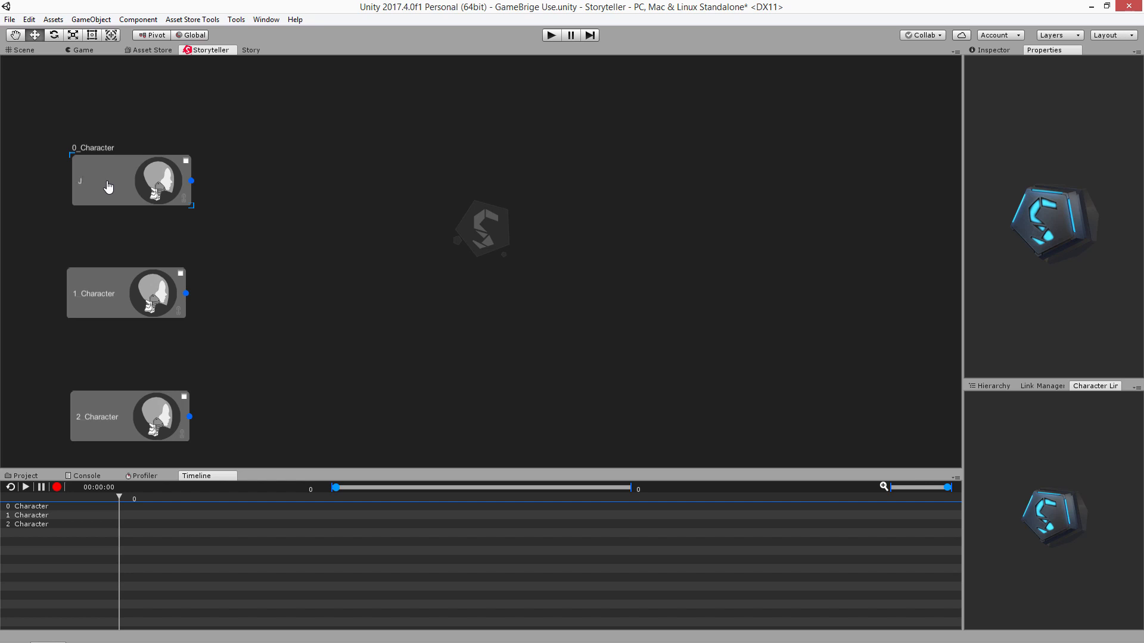
left_click(98, 301)
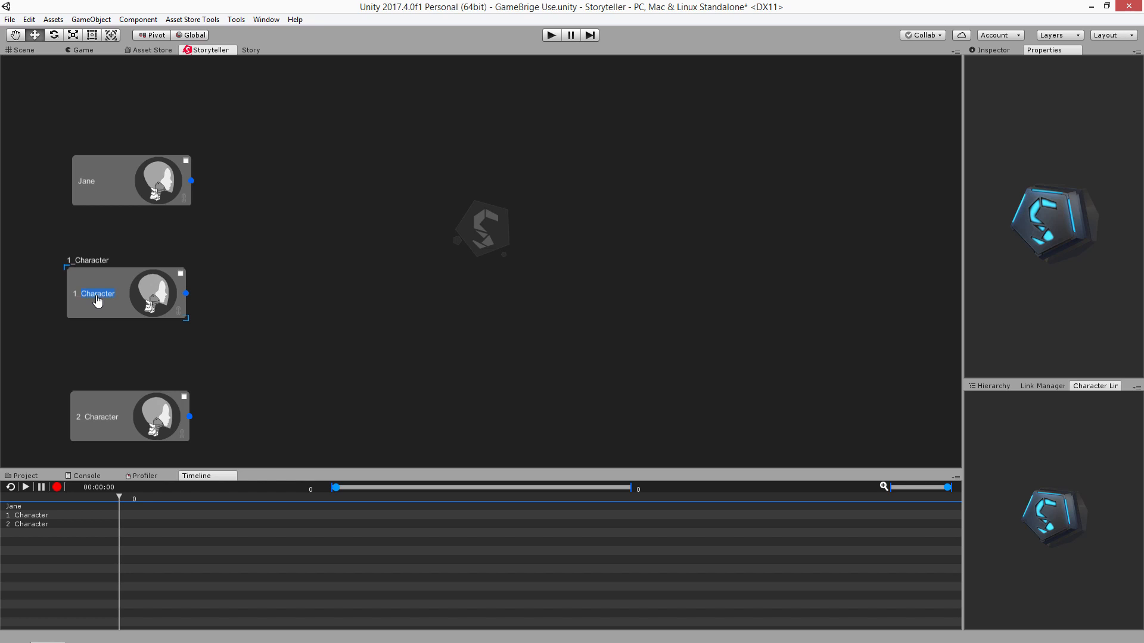
key("BackSpace")
type("Bill")
left_click(44, 390)
left_click(98, 417)
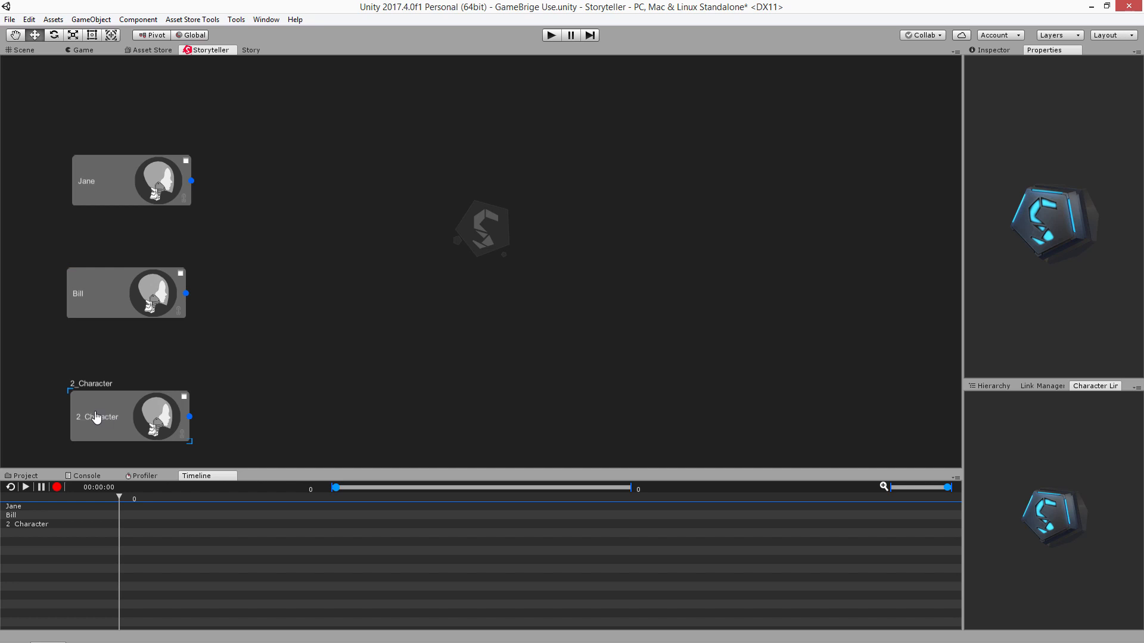
key("BackSpace")
type("Tim")
key("Return")
- Add two action nodes beside Bill and link them in sequence from Bill's character node
right_click(303, 156)
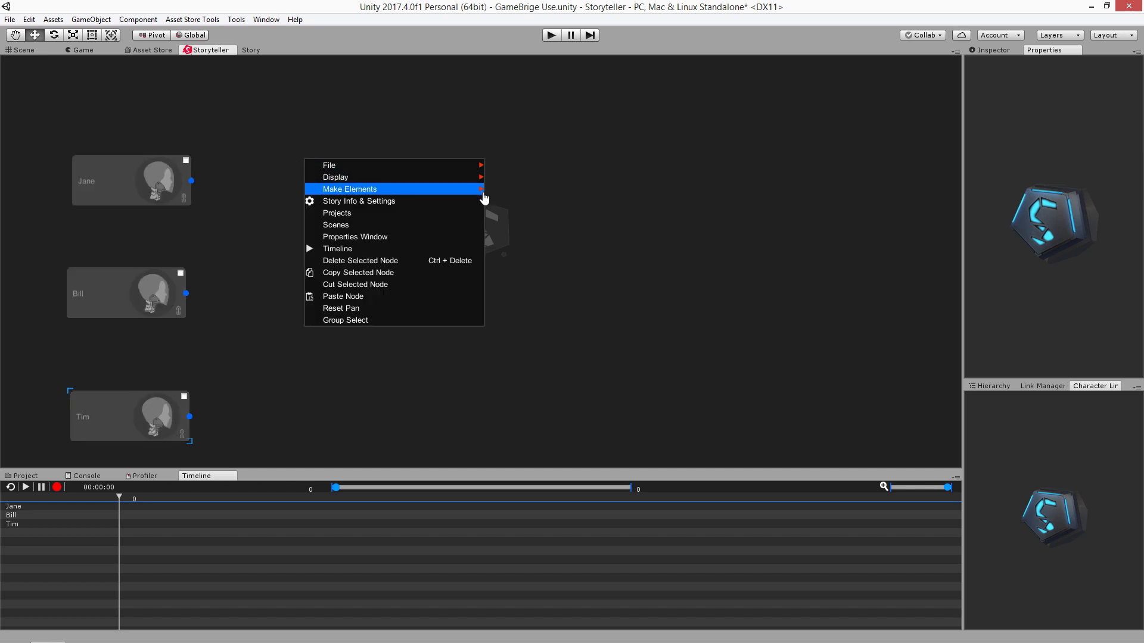
mouse_move(480, 190)
left_click(532, 191)
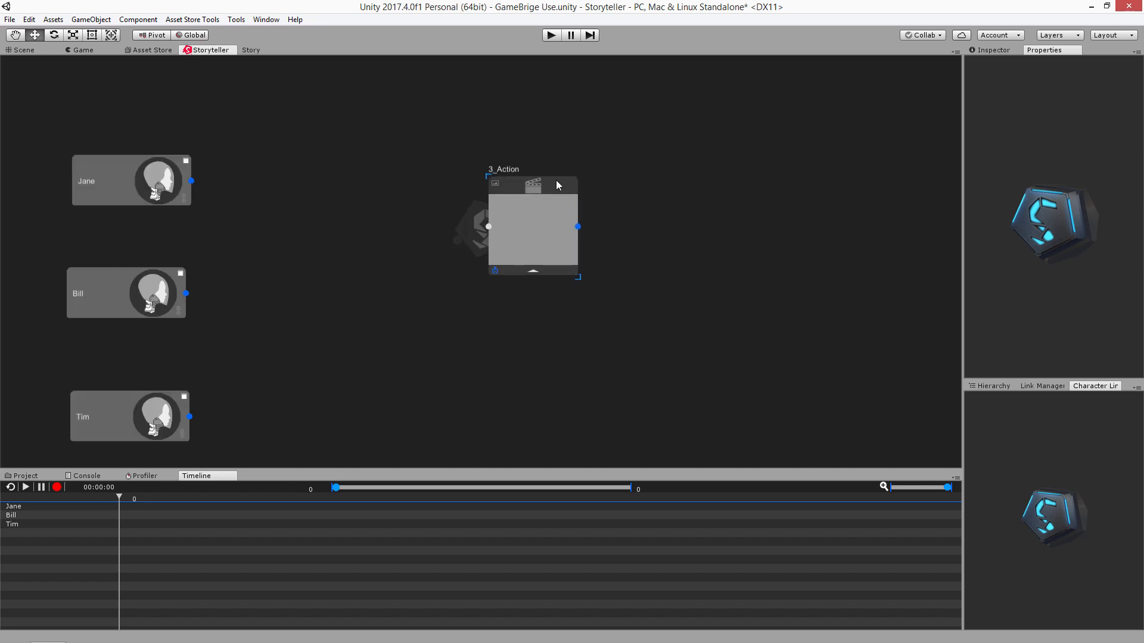
left_click_drag(556, 192, 380, 239)
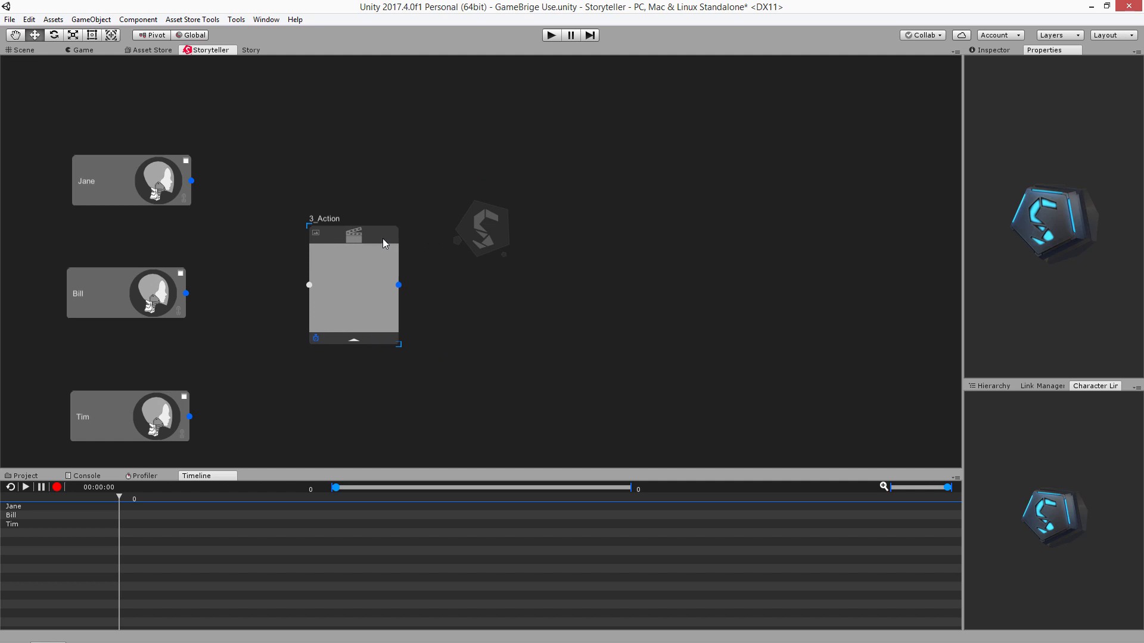
left_click_drag(185, 295, 309, 286)
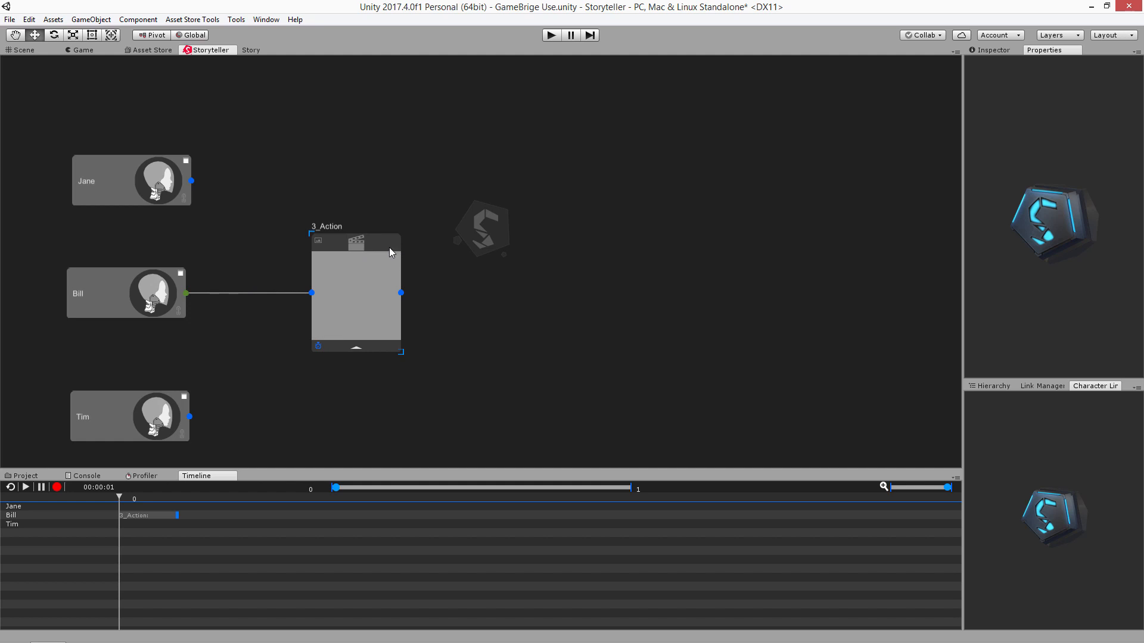
key("a")
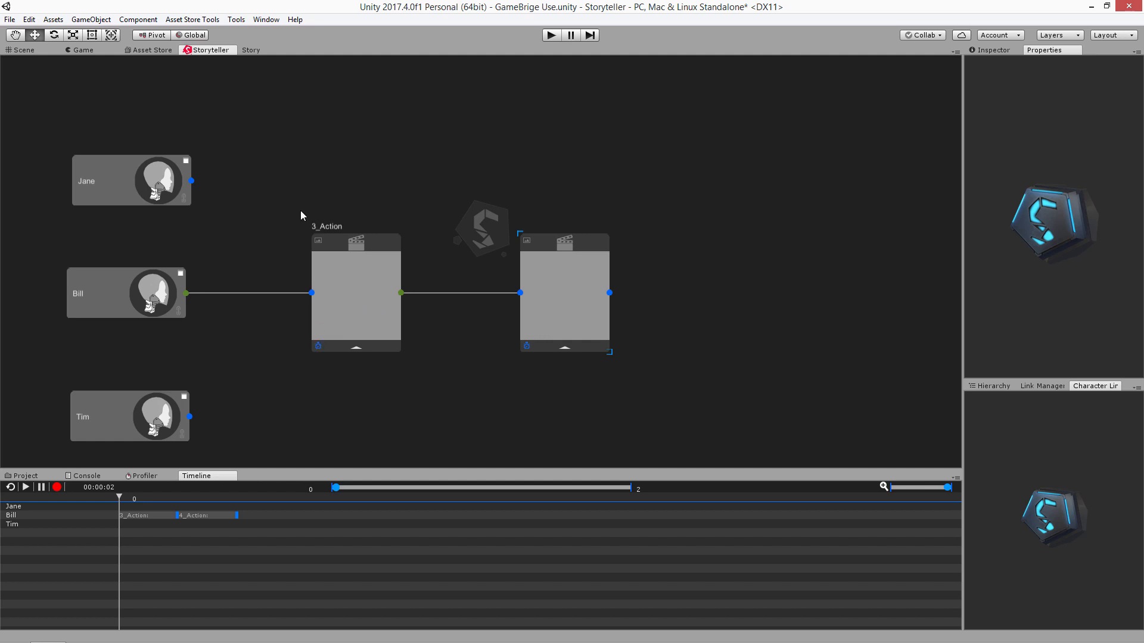
- Turn on Auto Time Text Dialogue in the story's general settings and return to the Storyteller canvas
right_click(348, 95)
left_click(419, 144)
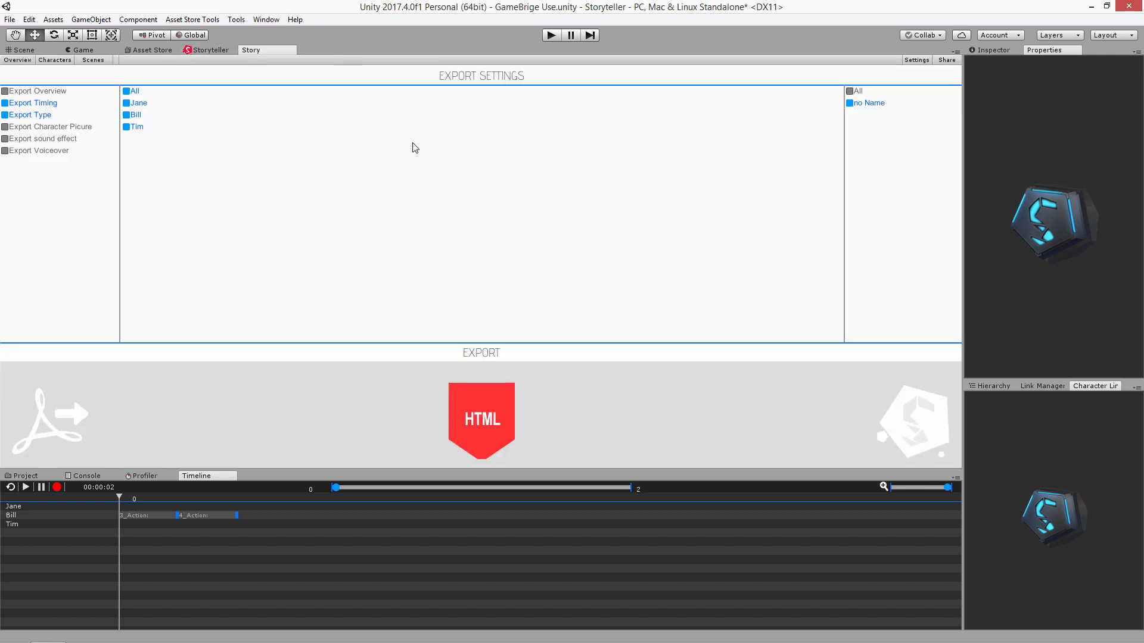
left_click(921, 61)
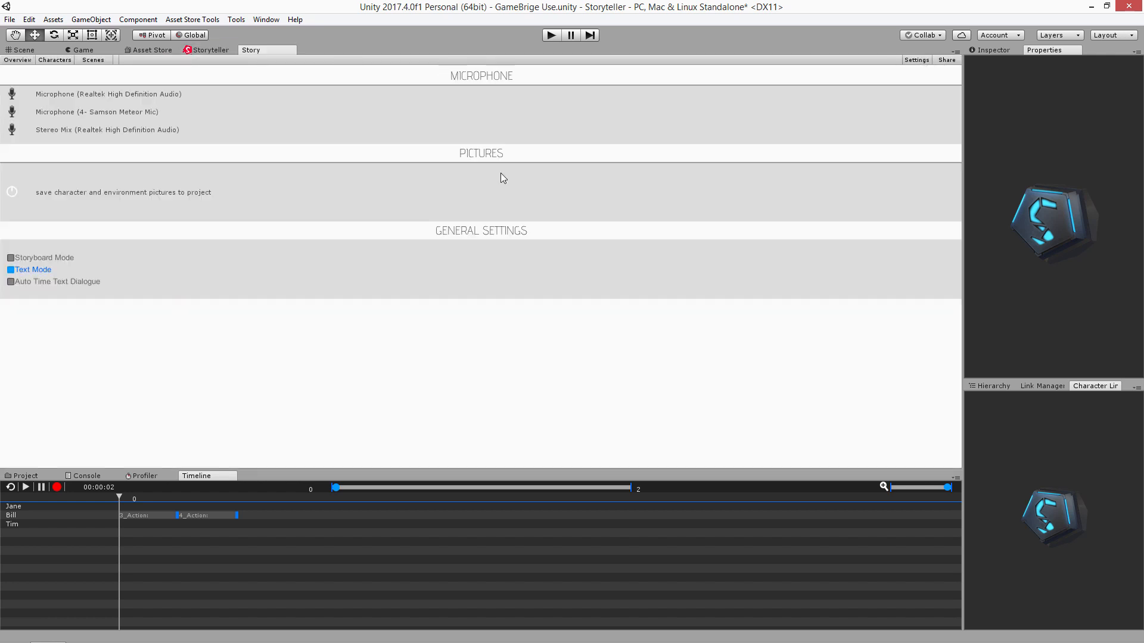
left_click(11, 282)
left_click(207, 51)
- Save the story
right_click(289, 106)
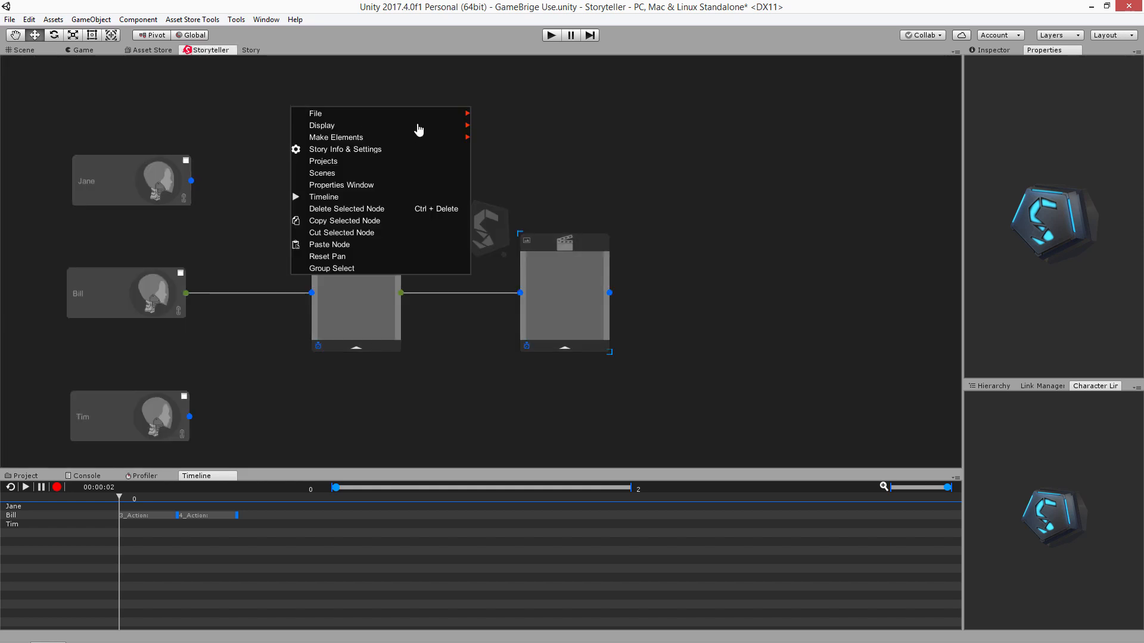
mouse_move(461, 114)
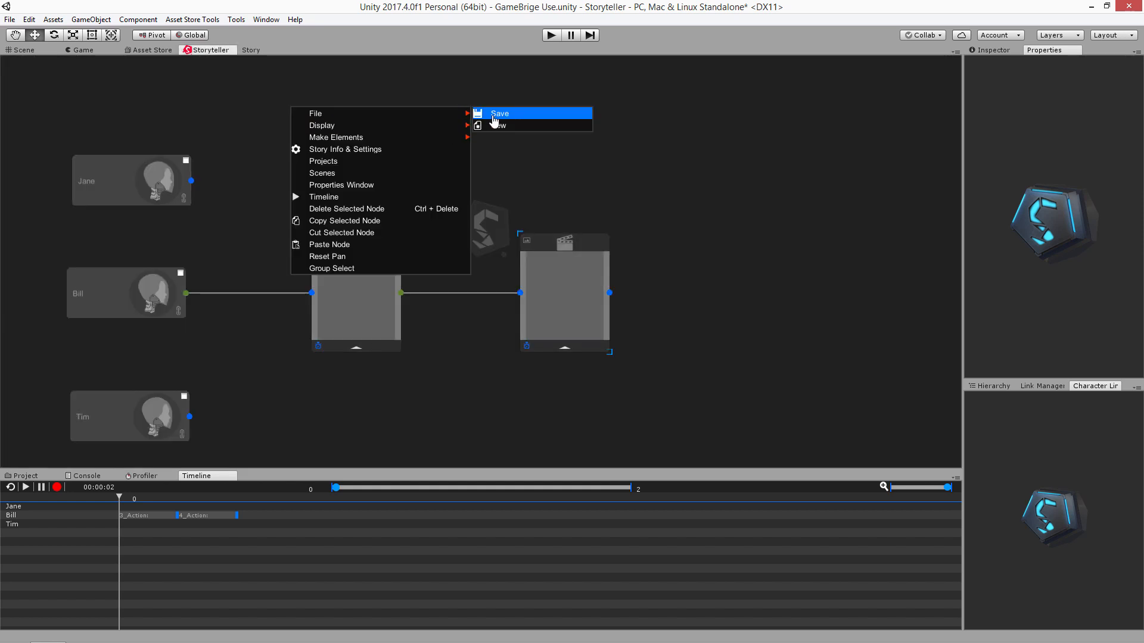
left_click(494, 116)
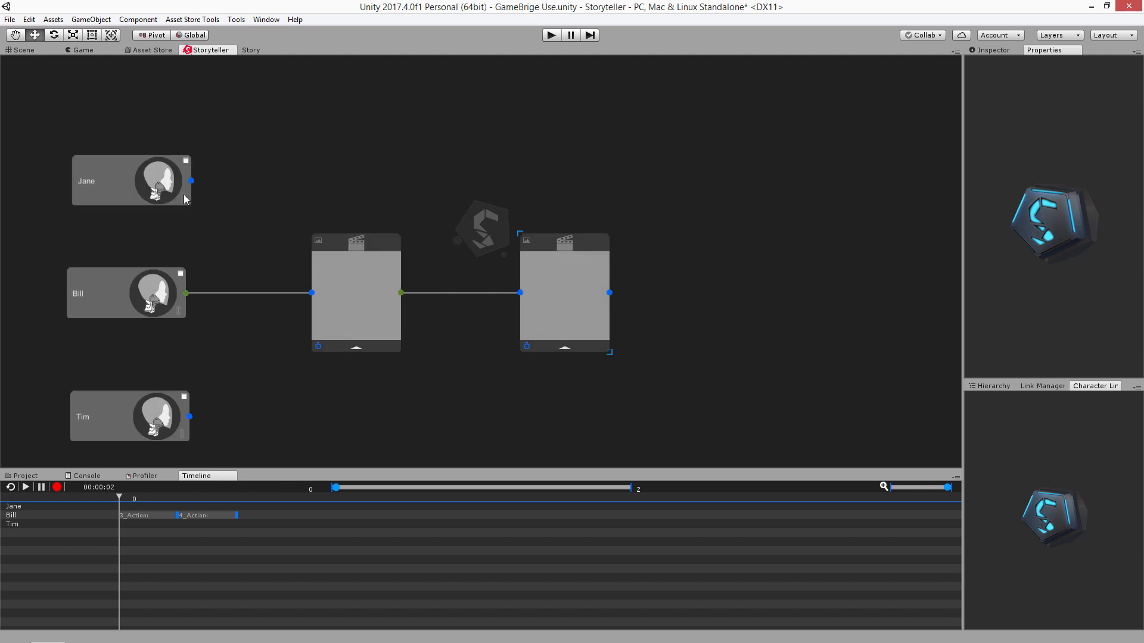
- Move Jane's node higher on the canvas and link it to a new dialogue node placed beside it
left_click_drag(133, 178, 108, 123)
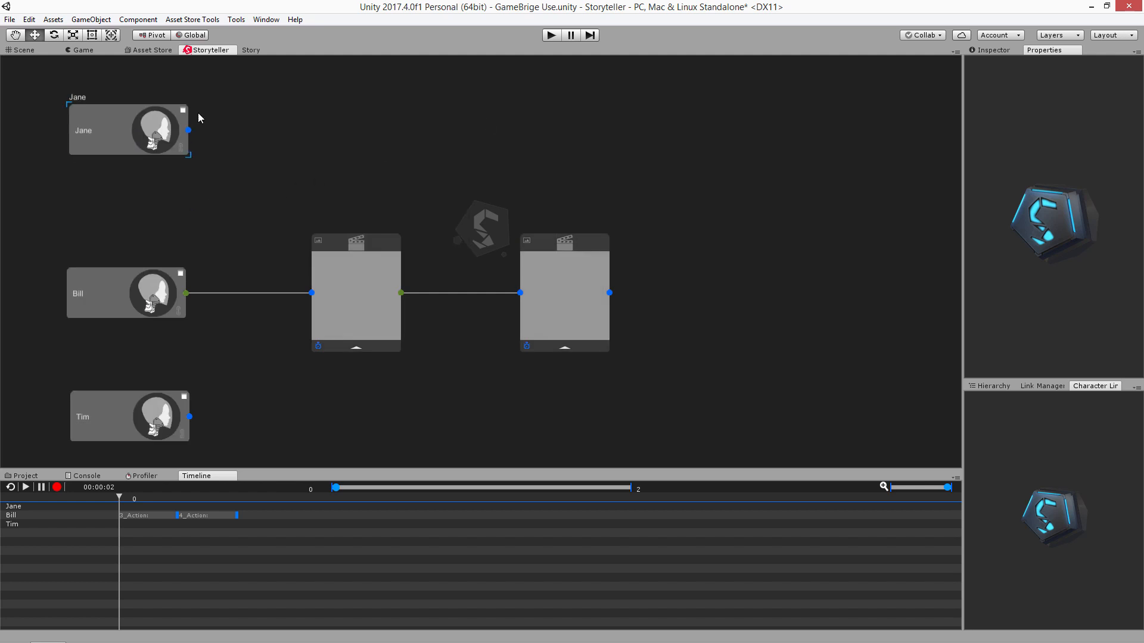
right_click(300, 100)
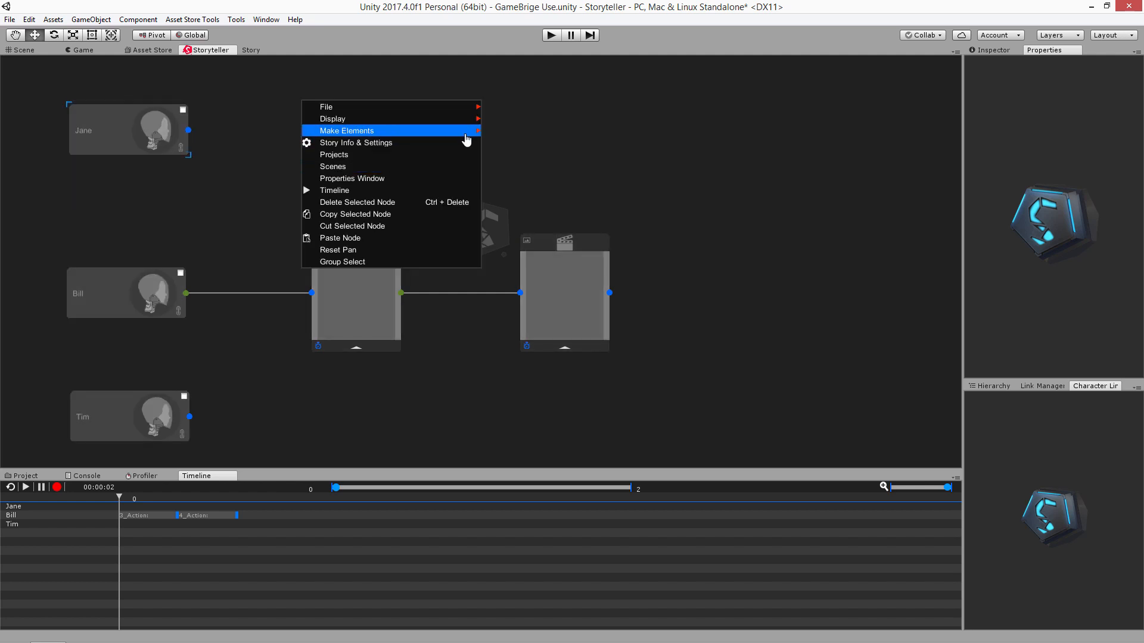
mouse_move(467, 140)
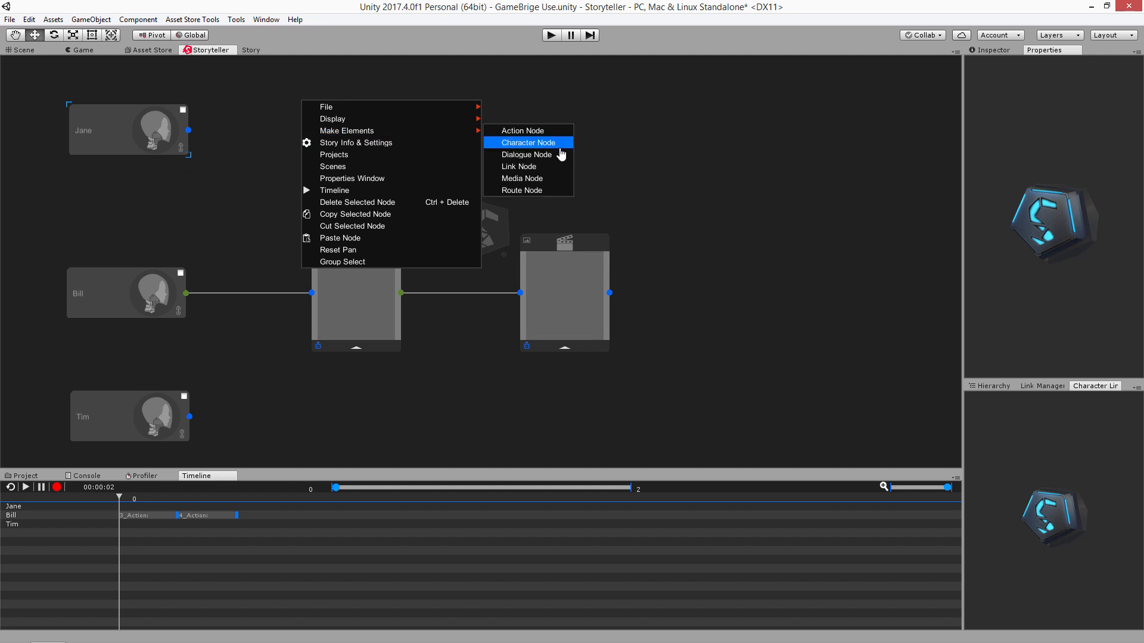
left_click(542, 155)
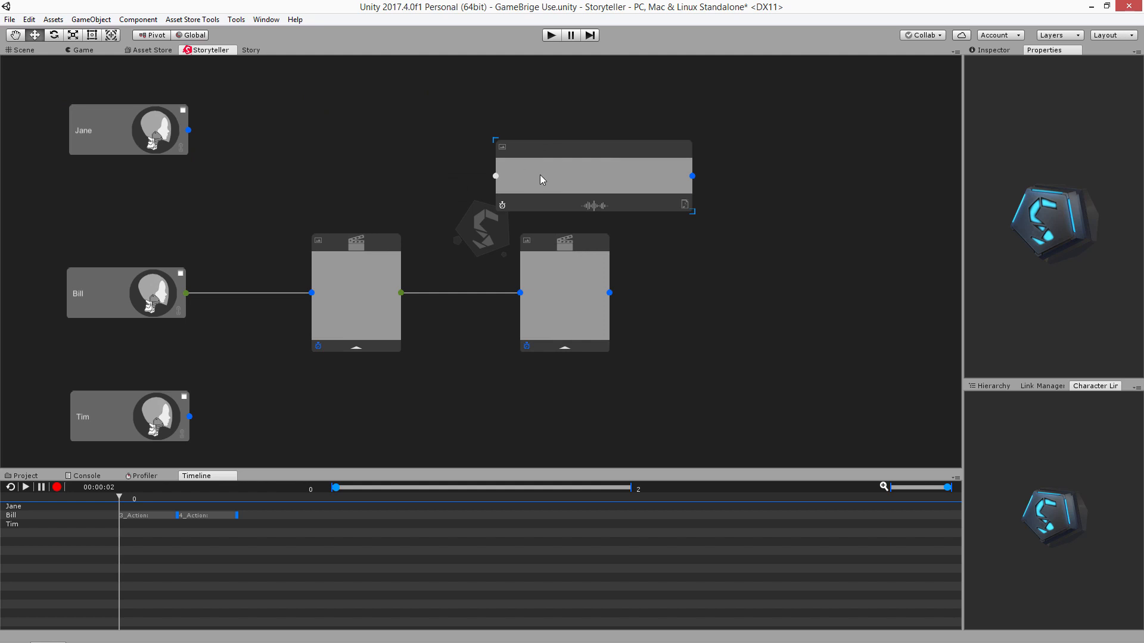
left_click_drag(546, 151, 339, 105)
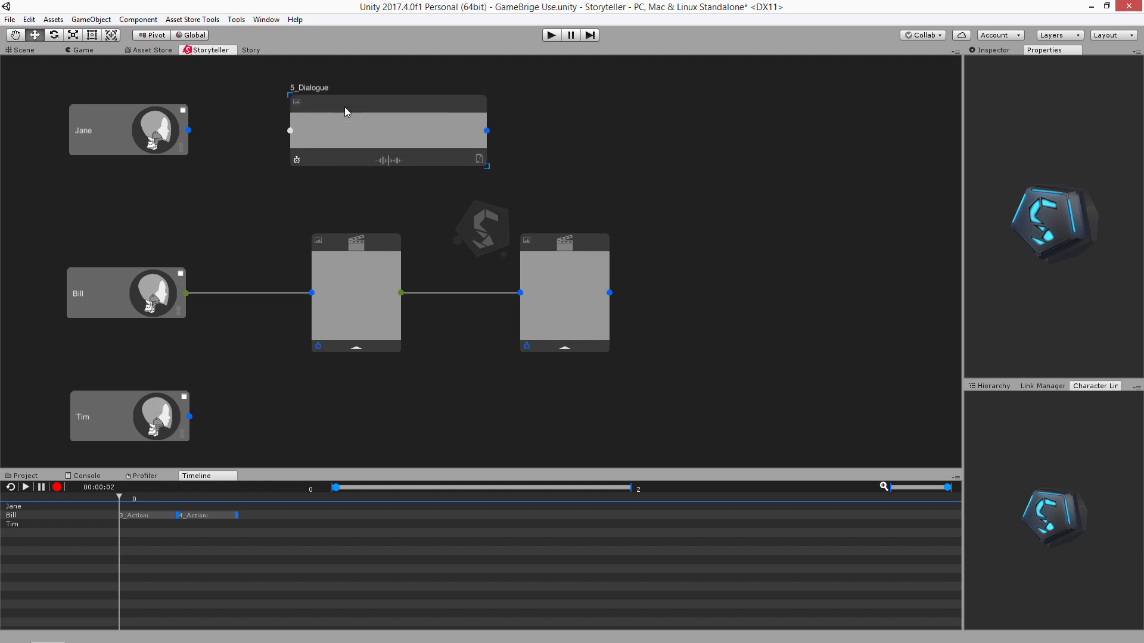
left_click_drag(190, 131, 290, 130)
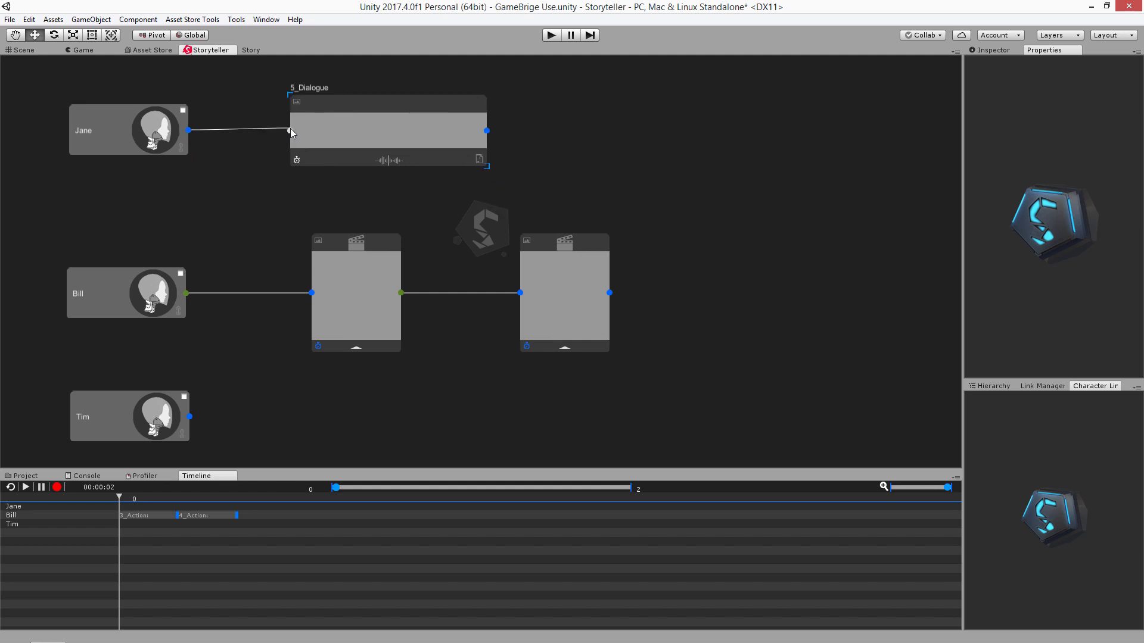
- Paste an action node after Jane's dialogue node, link the dialogue to it and align the two
left_click(592, 246)
key("ctrl+v")
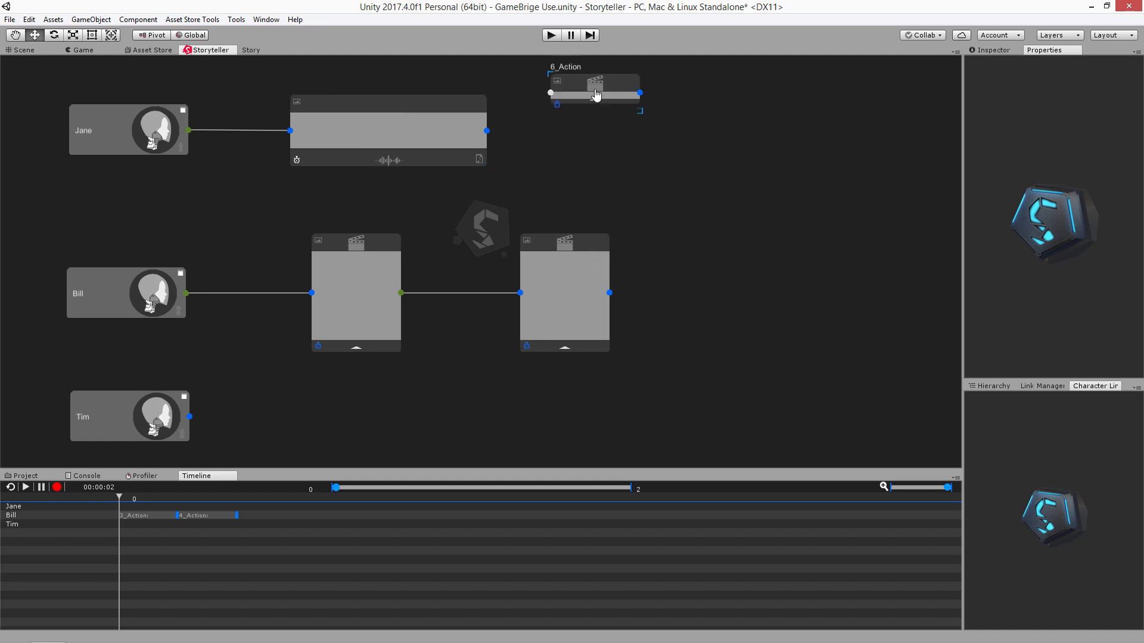
left_click_drag(487, 131, 551, 133)
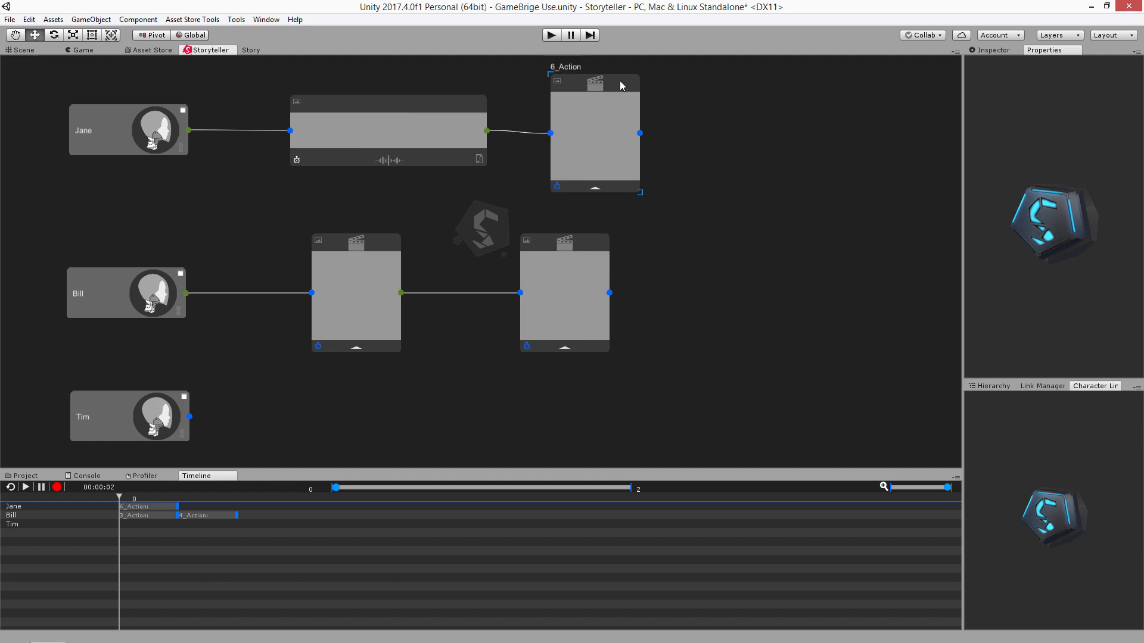
left_click_drag(619, 80, 625, 76)
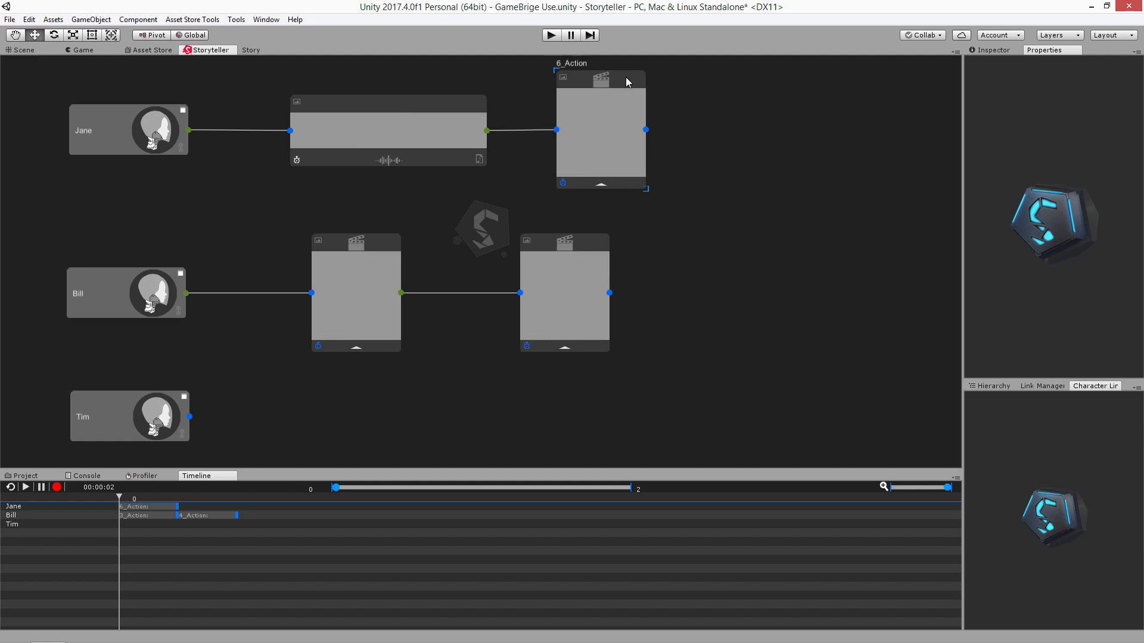
- Add a media node between Jane and Bill and connect it to the input of Jane's dialogue node
right_click(27, 172)
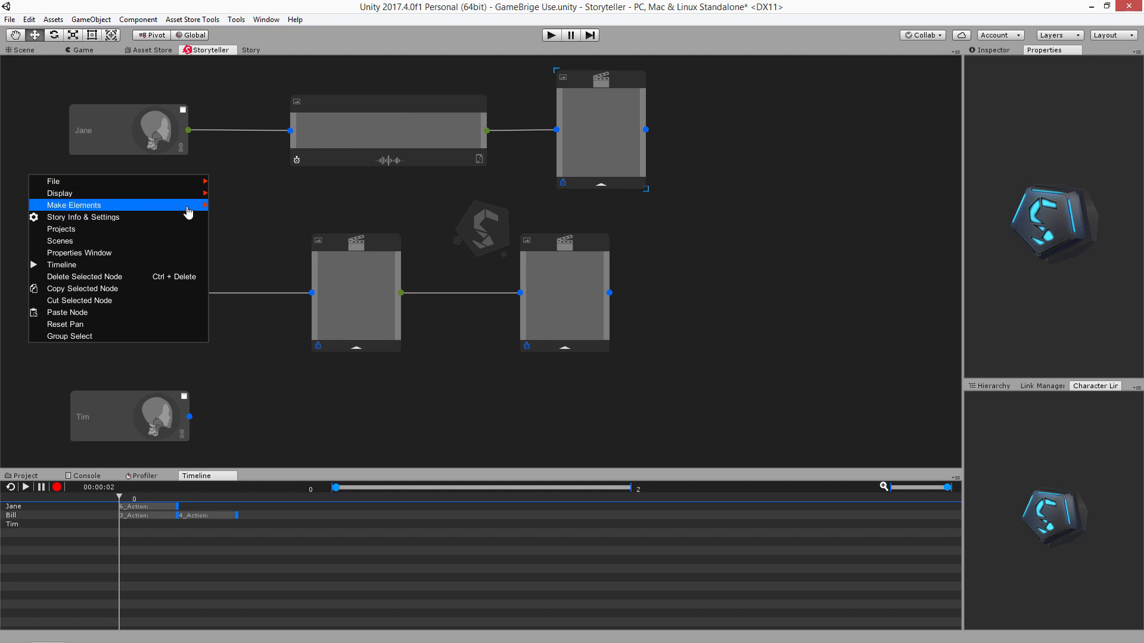
mouse_move(192, 207)
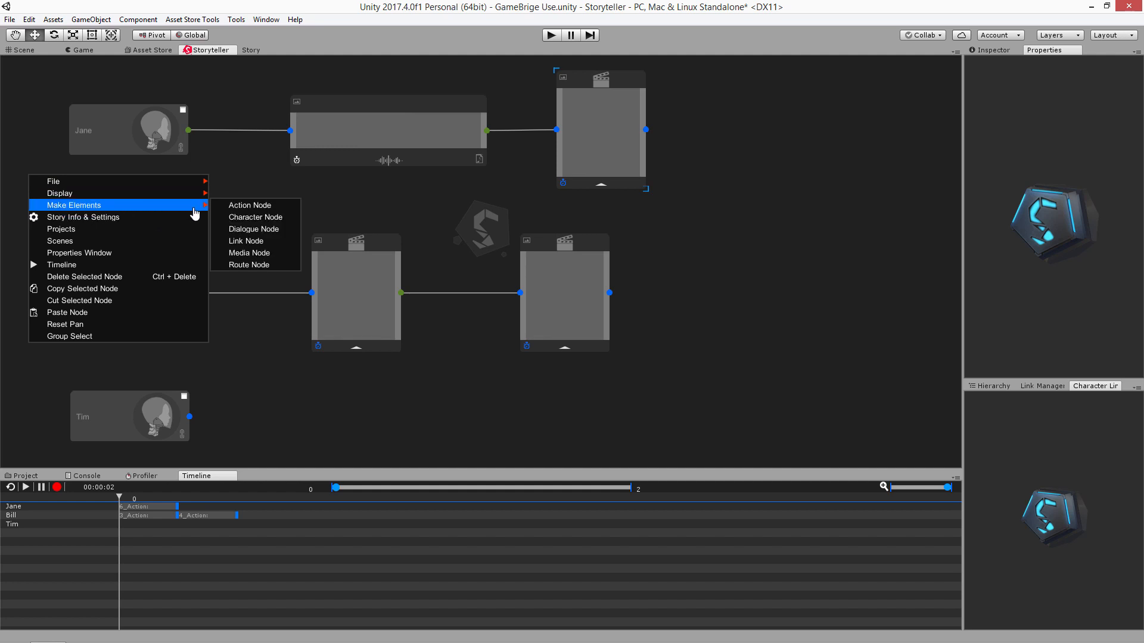
left_click(253, 253)
mouse_move(254, 249)
left_mouse_down()
mouse_move(179, 181)
mouse_move(234, 194)
mouse_move(291, 131)
left_mouse_up()
left_click(292, 134)
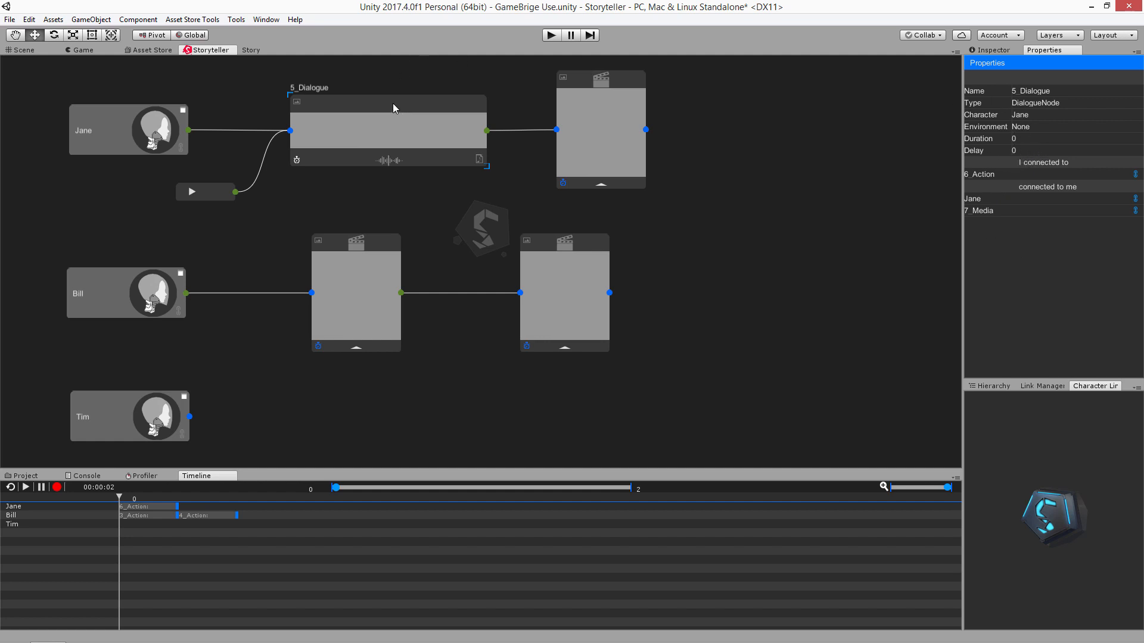
- Review the connections of Jane's character and dialogue nodes, and disconnect the media node from the dialogue in its properties
left_click(115, 123)
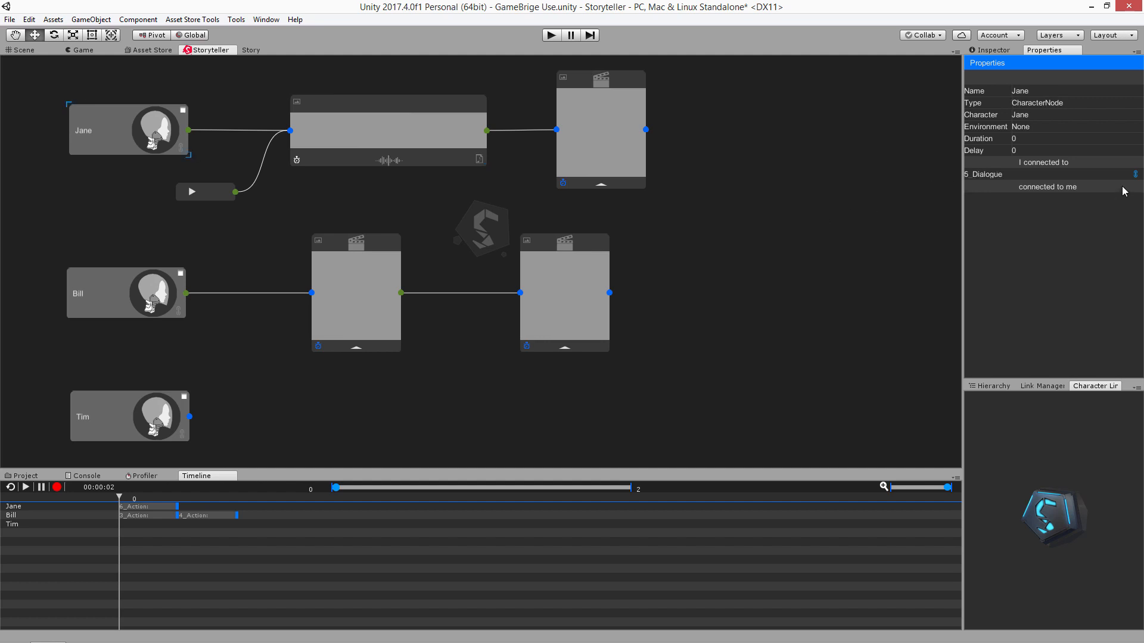
left_click(407, 109)
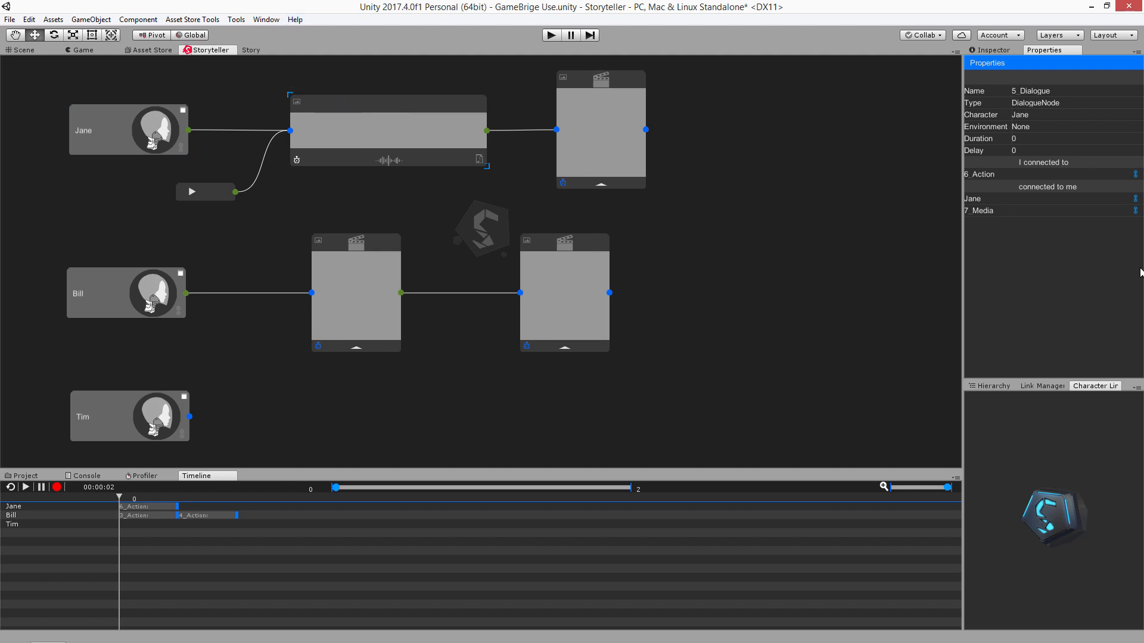
left_click(1135, 211)
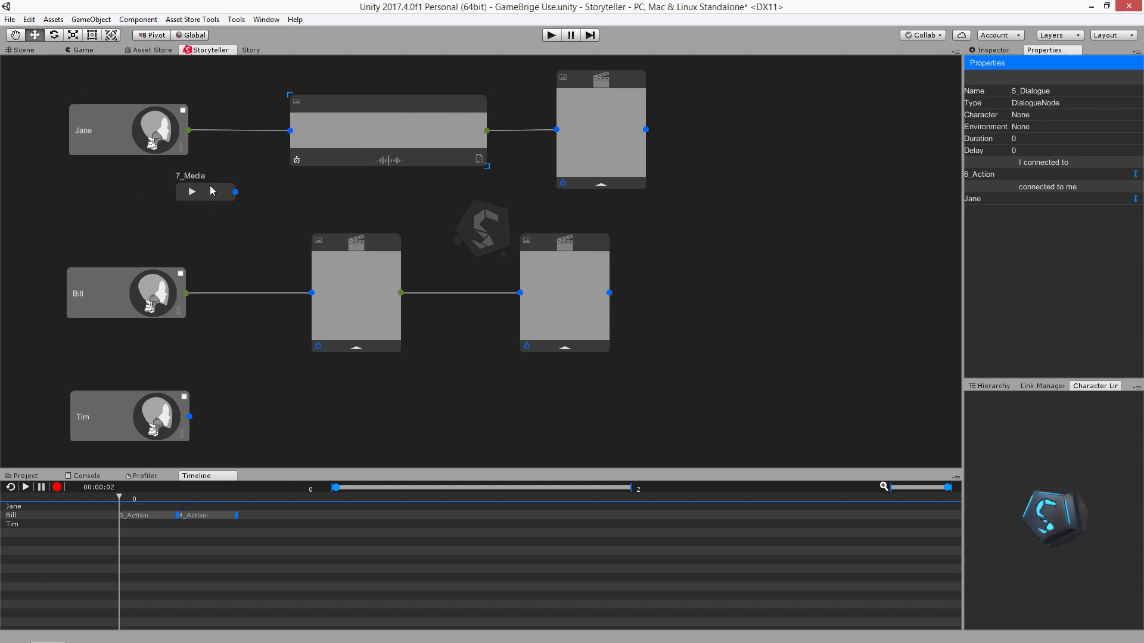
- Reconnect the media node to the input of Jane's dialogue node, refresh the timeline and select Jane's character node
left_click_drag(235, 192, 290, 131)
left_click(11, 489)
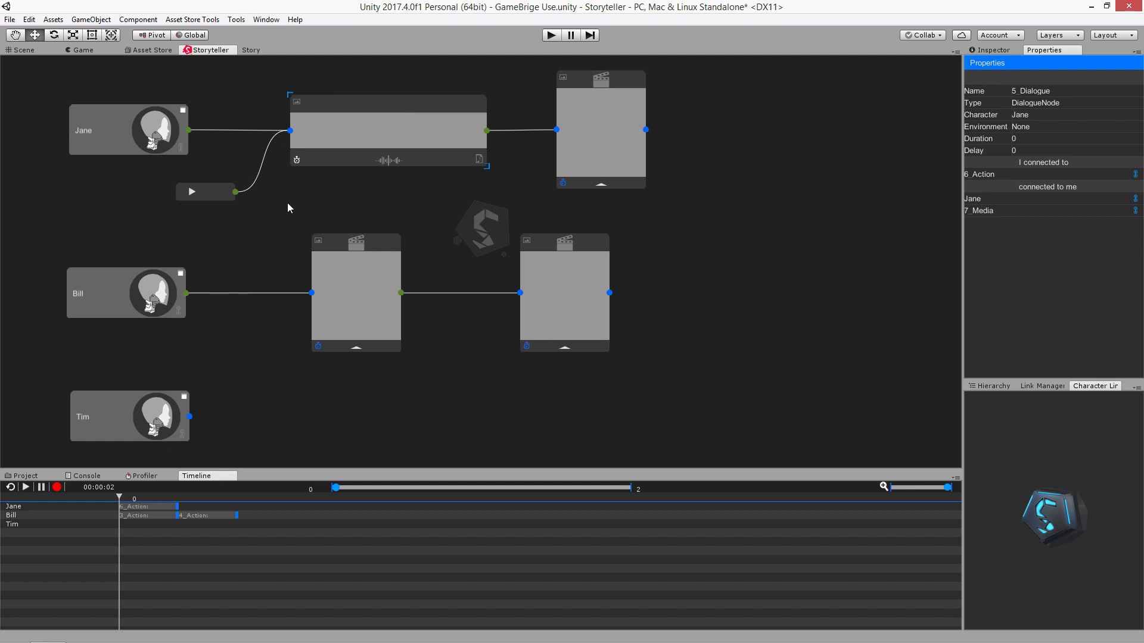
left_click(113, 130)
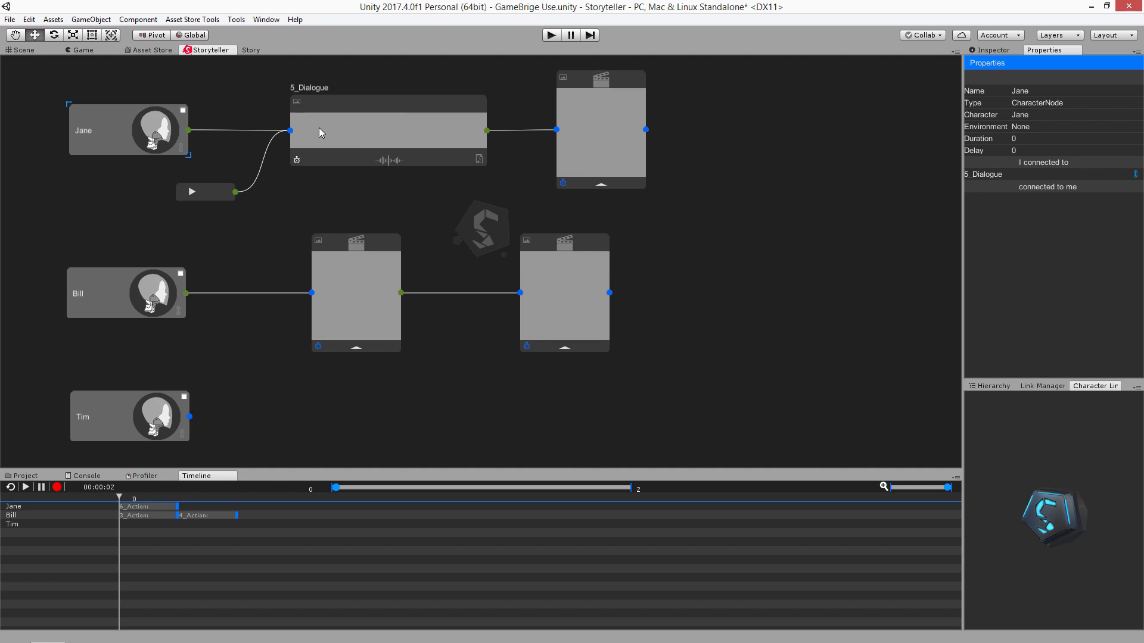
- Enter "oww that hurt" in Jane's dialogue node and "grabs her head and rolls on the floor" in her action node
type("oww that hurt")
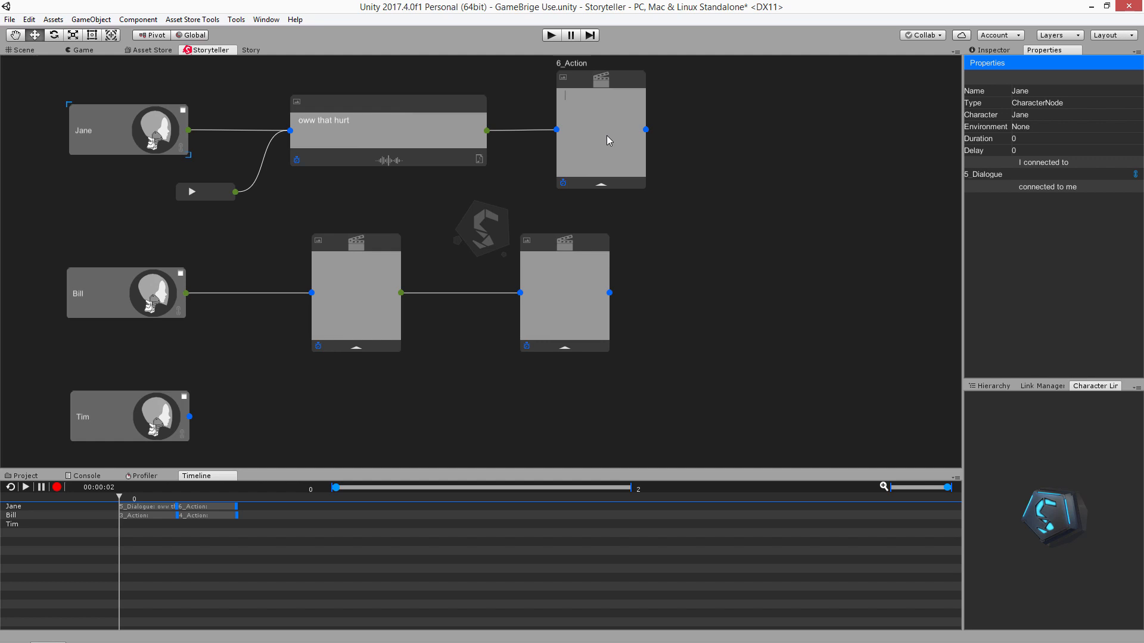
type("grabs her head and rolls on the floor")
left_click(563, 185)
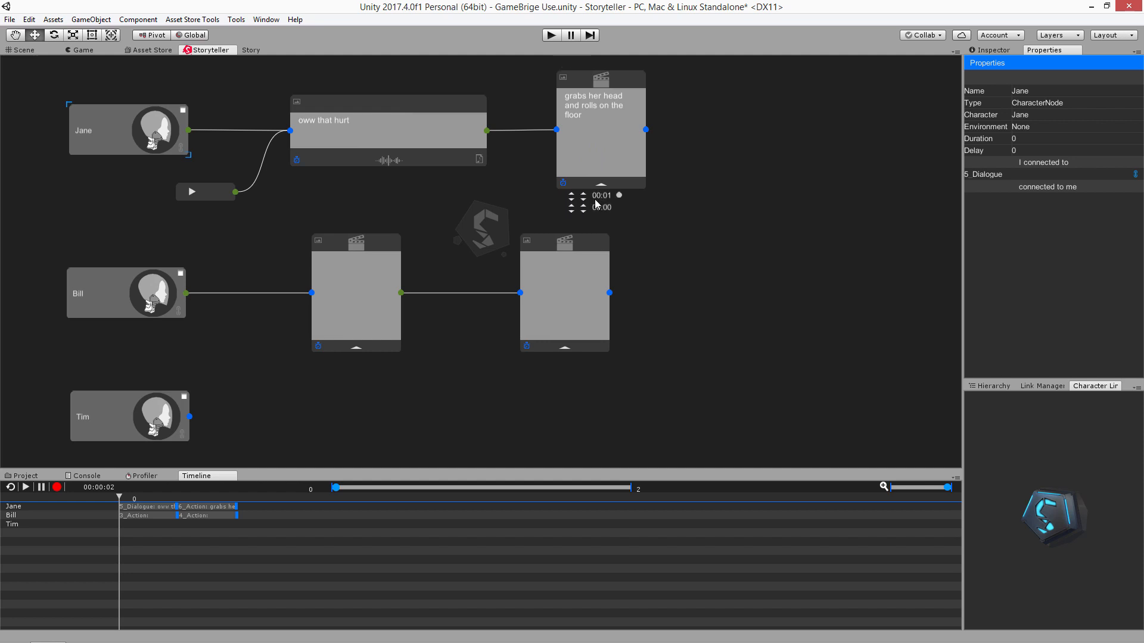
left_click(562, 185)
- Add a dialogue node after Jane's action node, link the action to it and enter "who did that !"
left_click(456, 99)
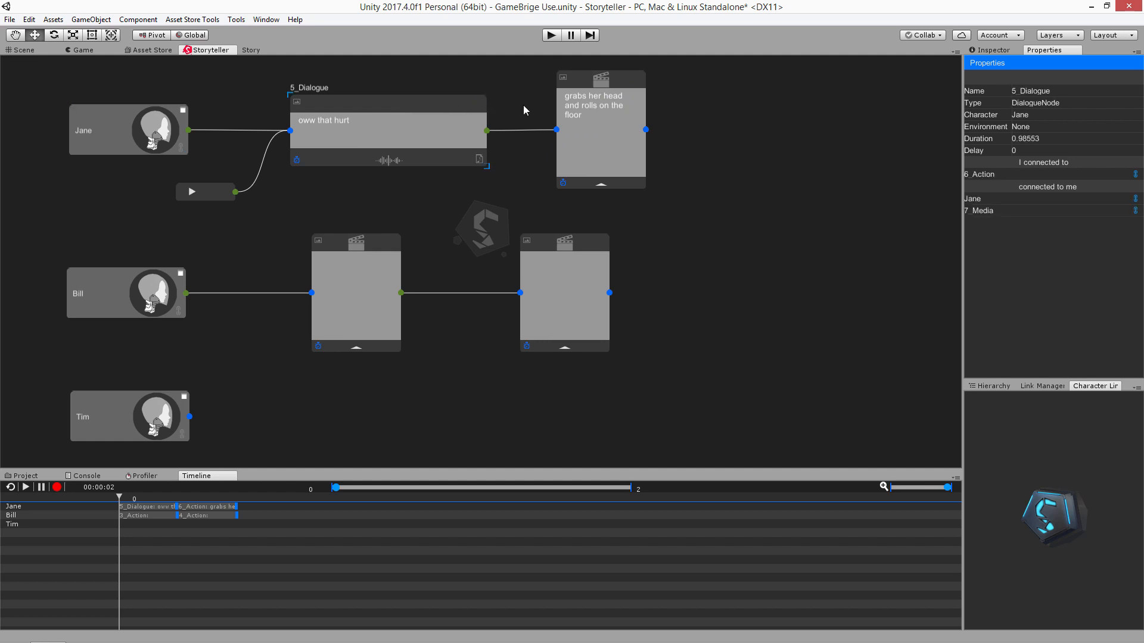
key("d")
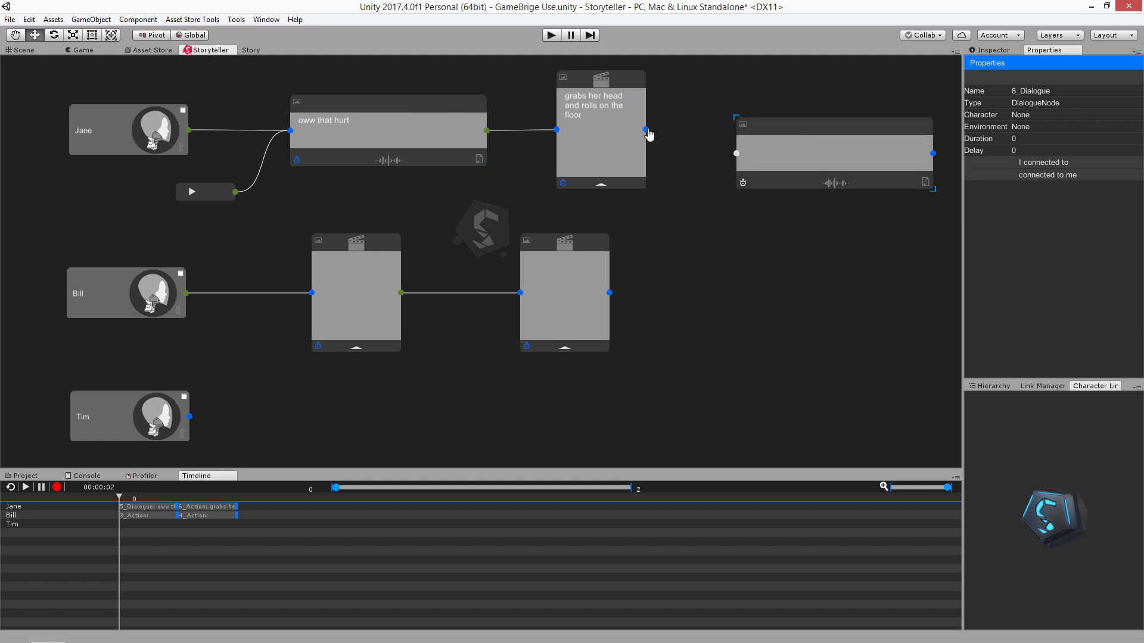
left_click_drag(646, 129, 767, 117)
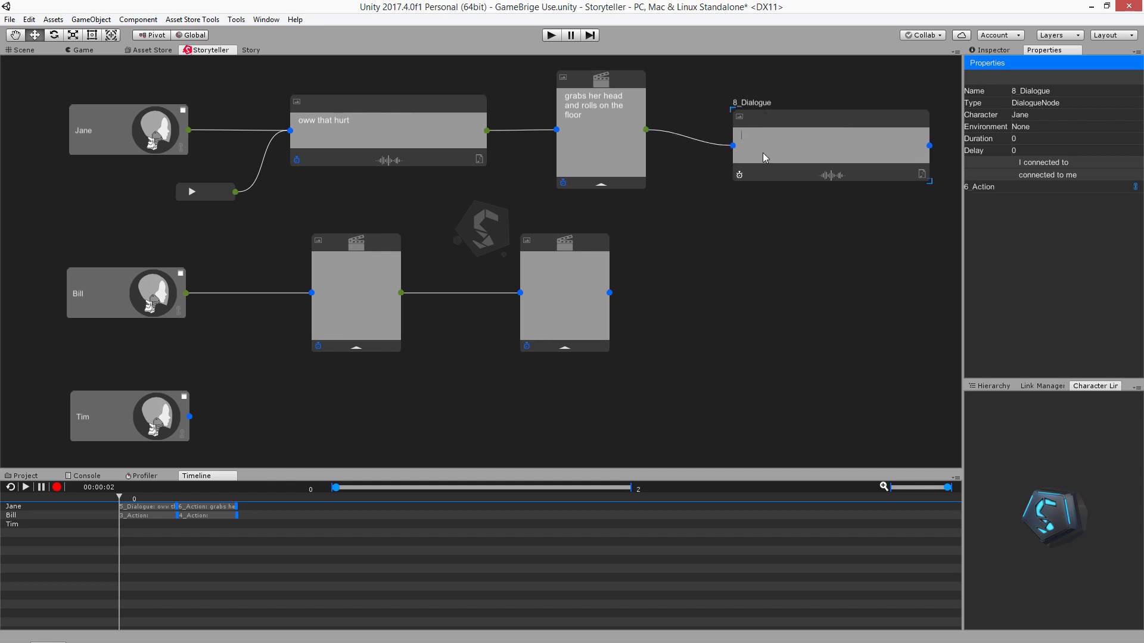
type("who did t")
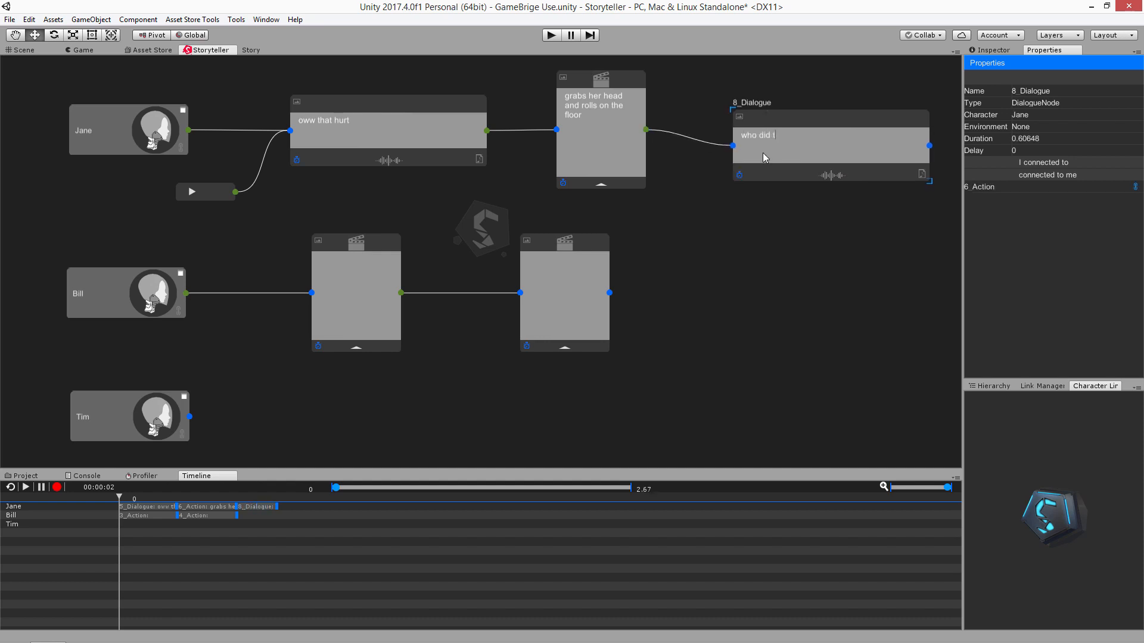
type("hat !")
- Duplicate the "who did that !" dialogue into a linked node and enter "i'm going to tell your mom" in it
middle_click_drag(839, 249, 547, 224)
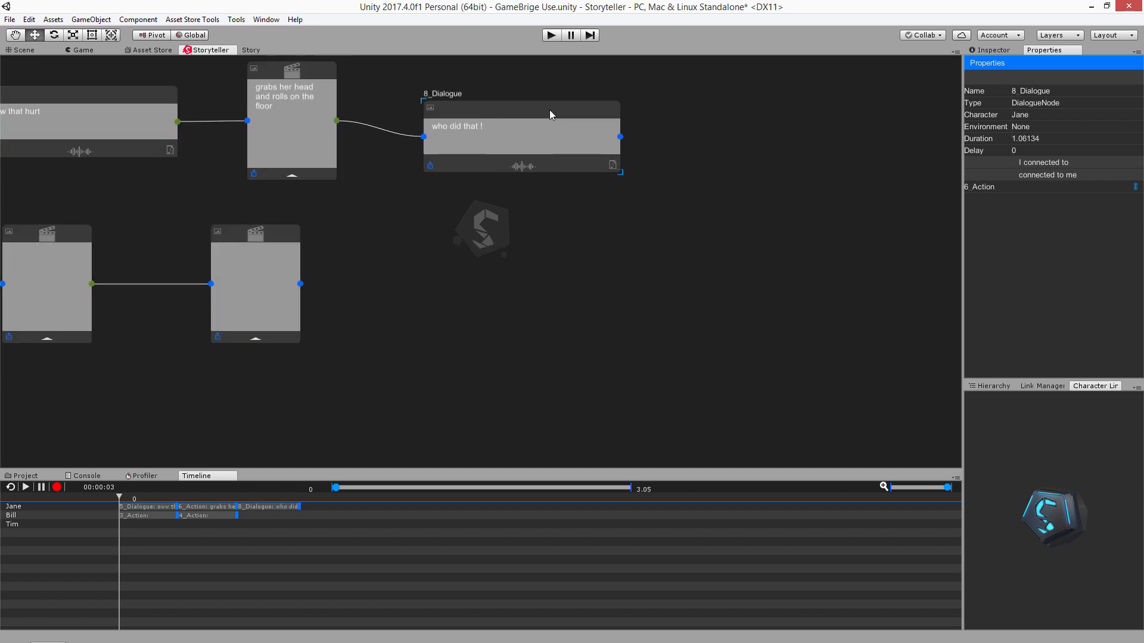
key("ctrl+d")
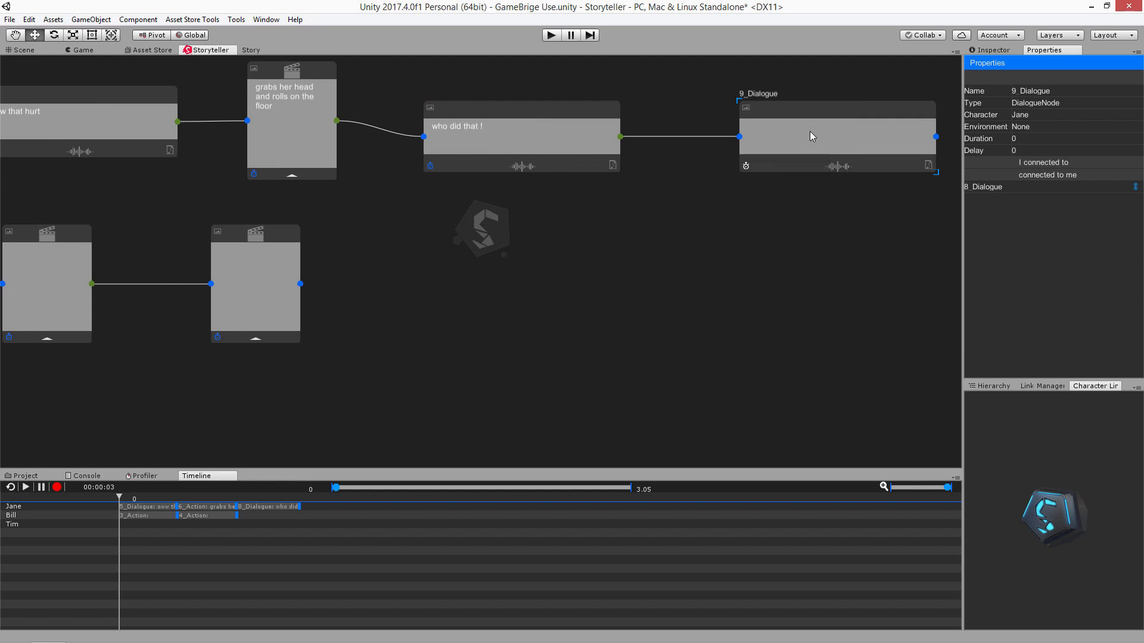
type("i'm going to")
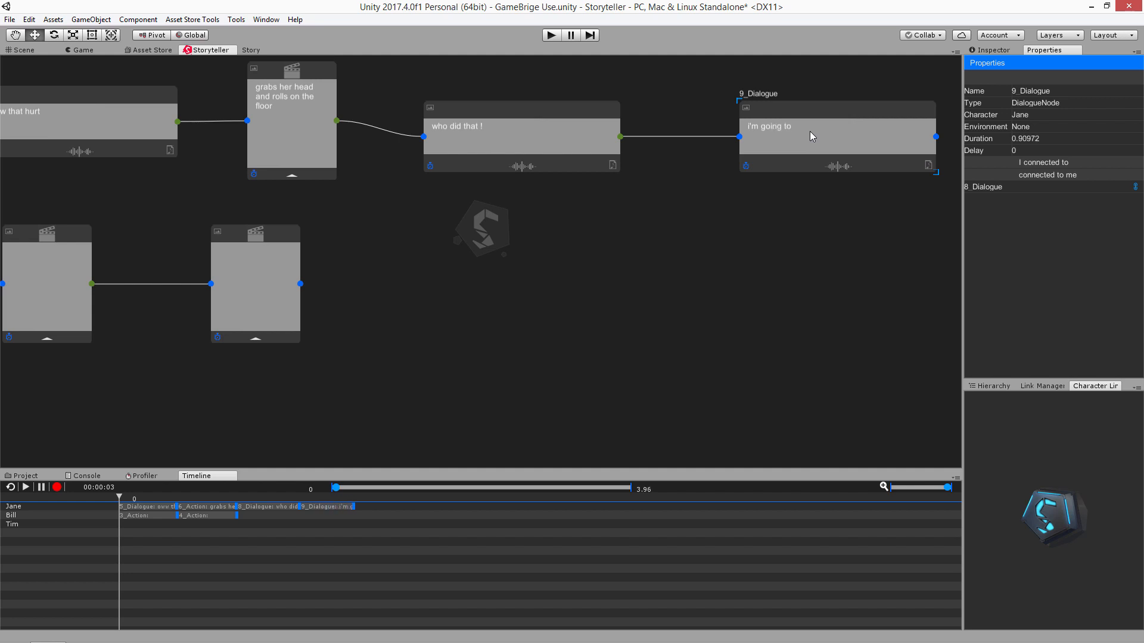
type(" tell your mom")
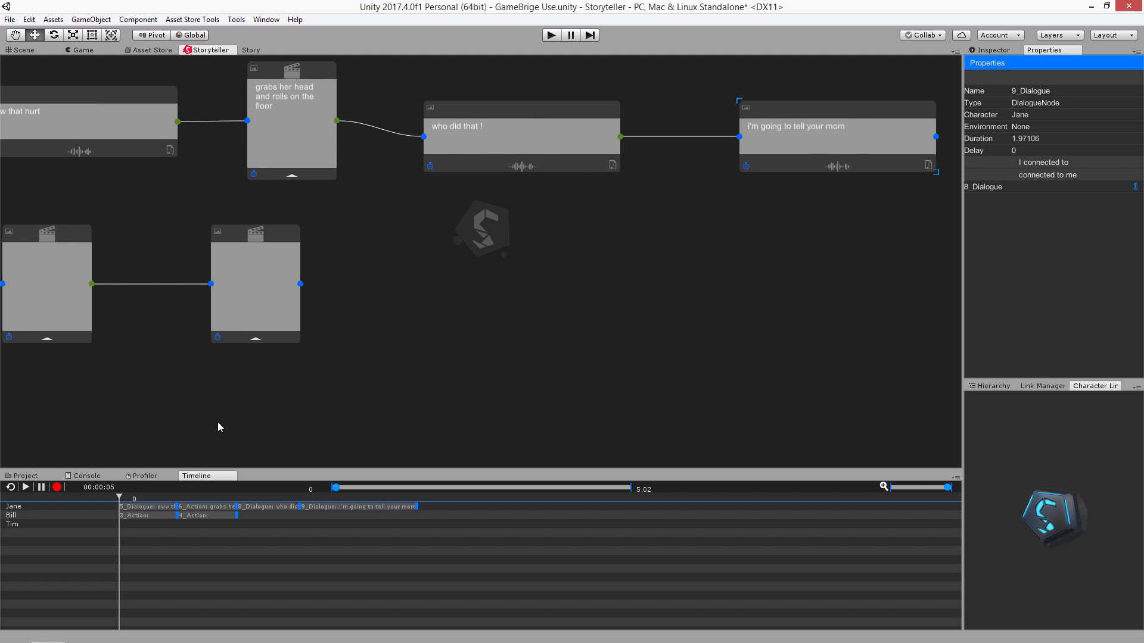
- Enter "throws at a stone" in Bill's first action node and "runs and hides behind a fence" in his second
middle_click_drag(171, 408, 515, 418)
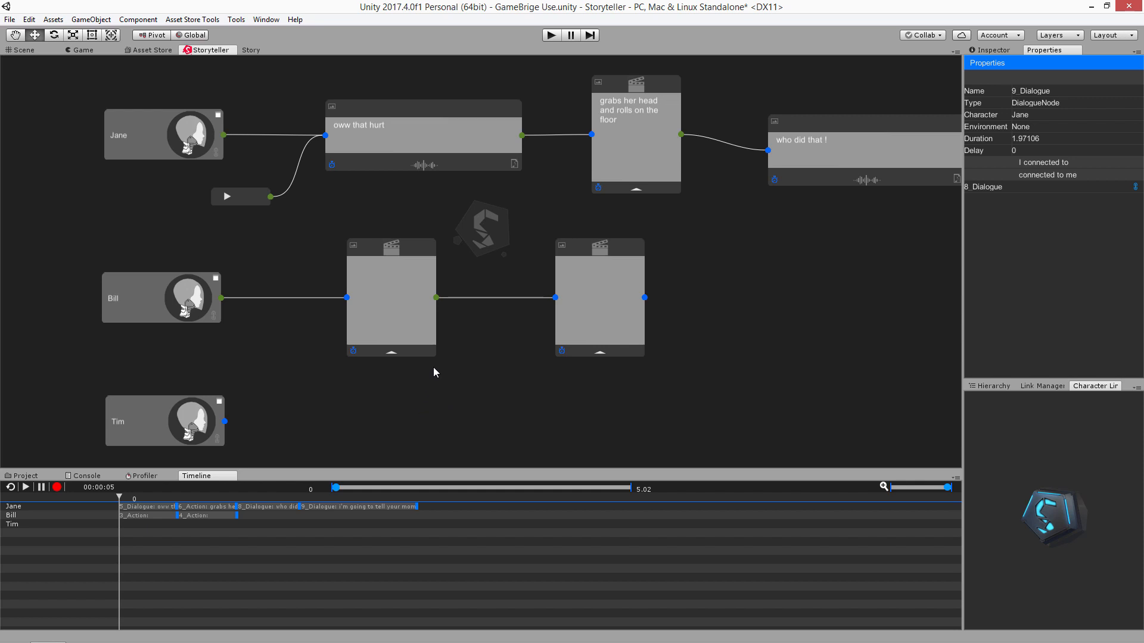
middle_click_drag(485, 394, 453, 373)
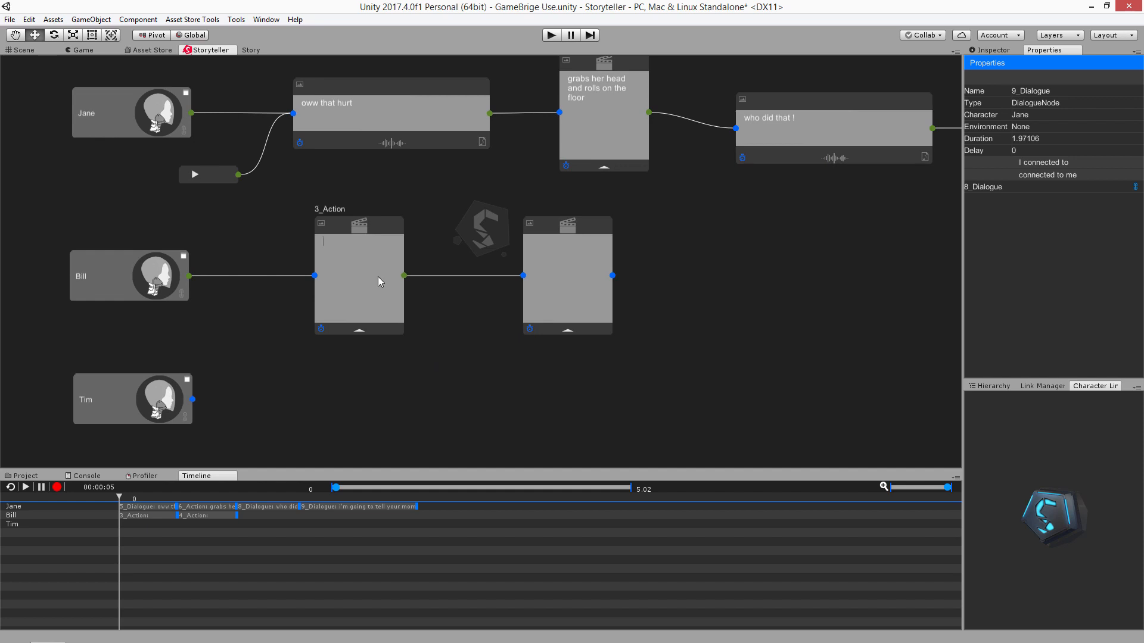
type("throws at a stone")
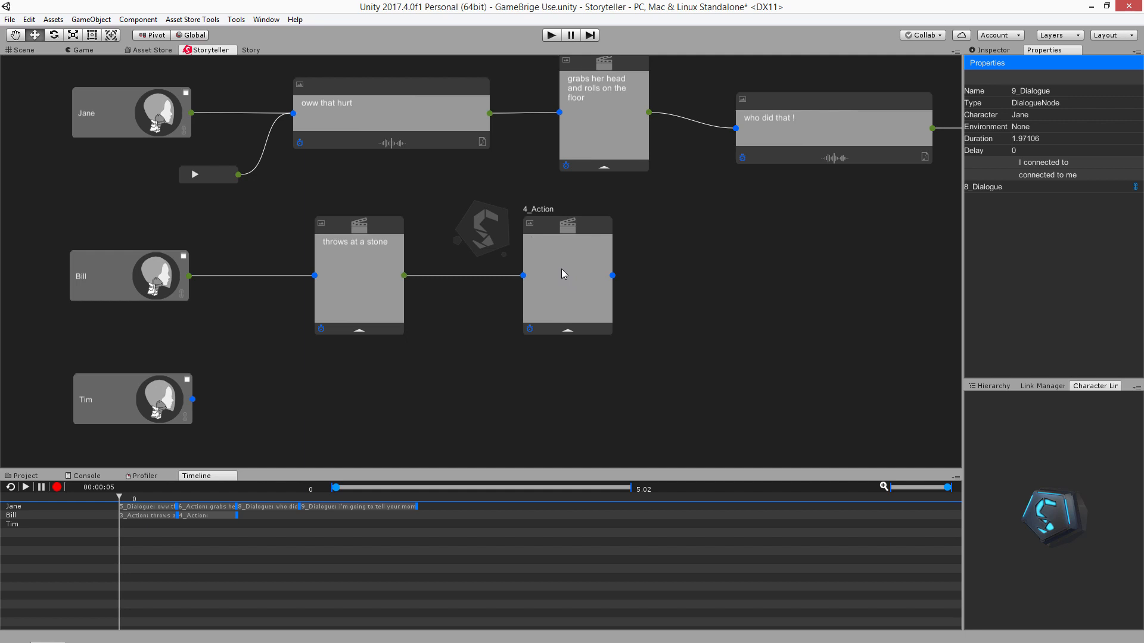
type("runs and hides behind a fence")
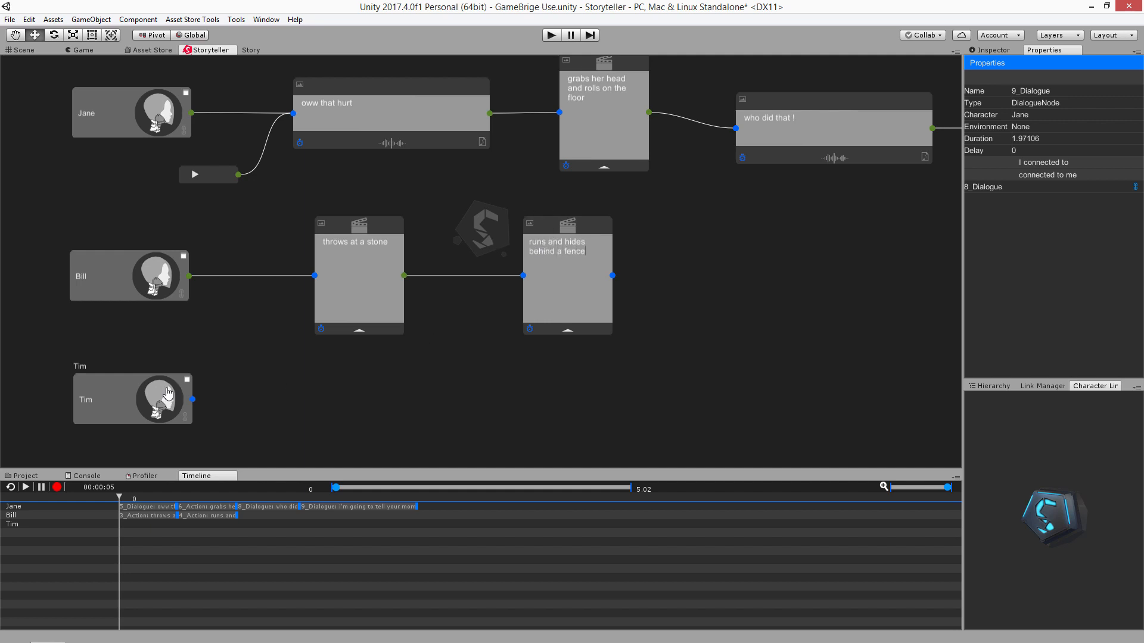
- Paste an empty dialogue node beside Tim's character node and link Tim to it
left_click(118, 398)
left_click(409, 90)
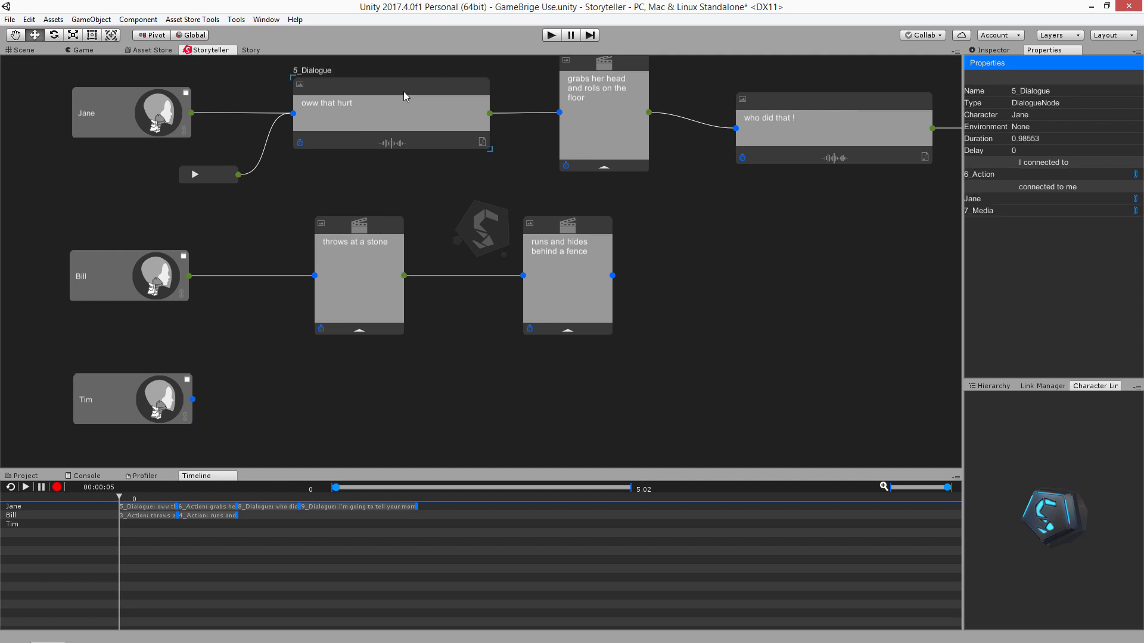
key("ctrl+v")
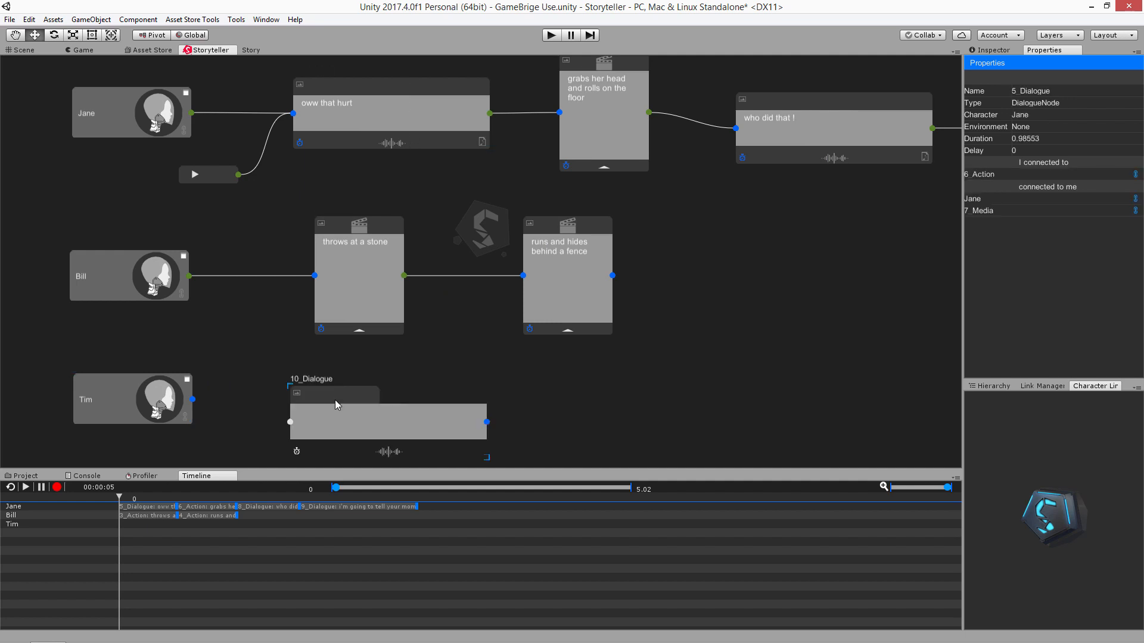
left_click(334, 403)
left_click_drag(193, 399, 290, 422)
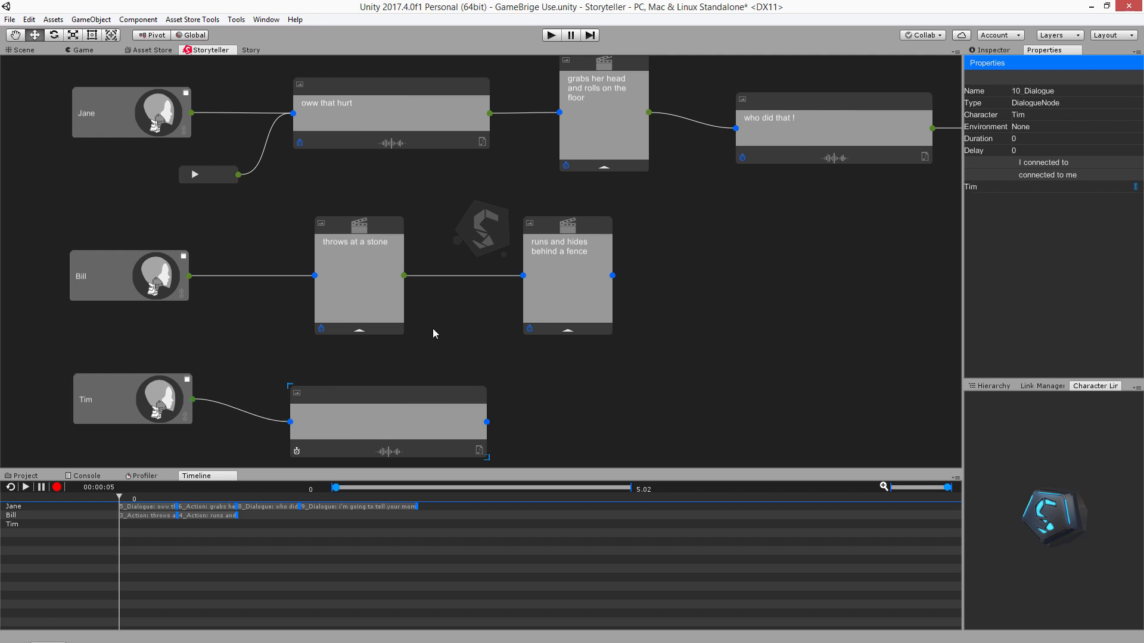
- Duplicate Tim's dialogue node twice into a linked chain and enter "Tim did it" in the first one
key("ctrl+d")
key("ctrl+d")
left_click(396, 434)
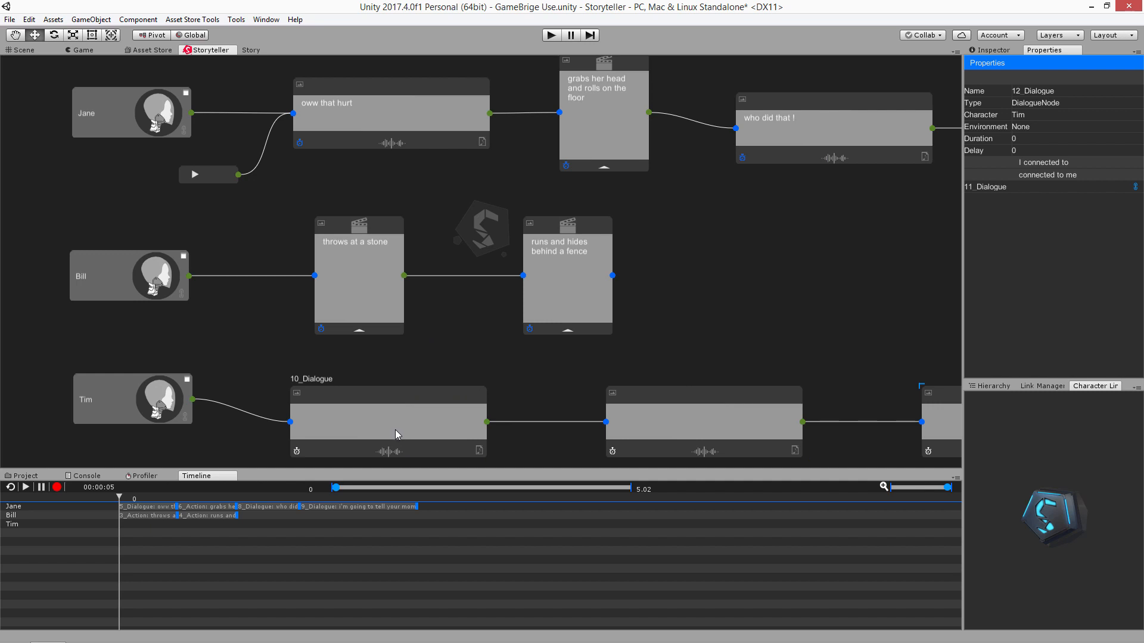
type("Tim did it")
- Enter "he is over there by the fence" in Tim's second dialogue node
left_click(664, 418)
type("he")
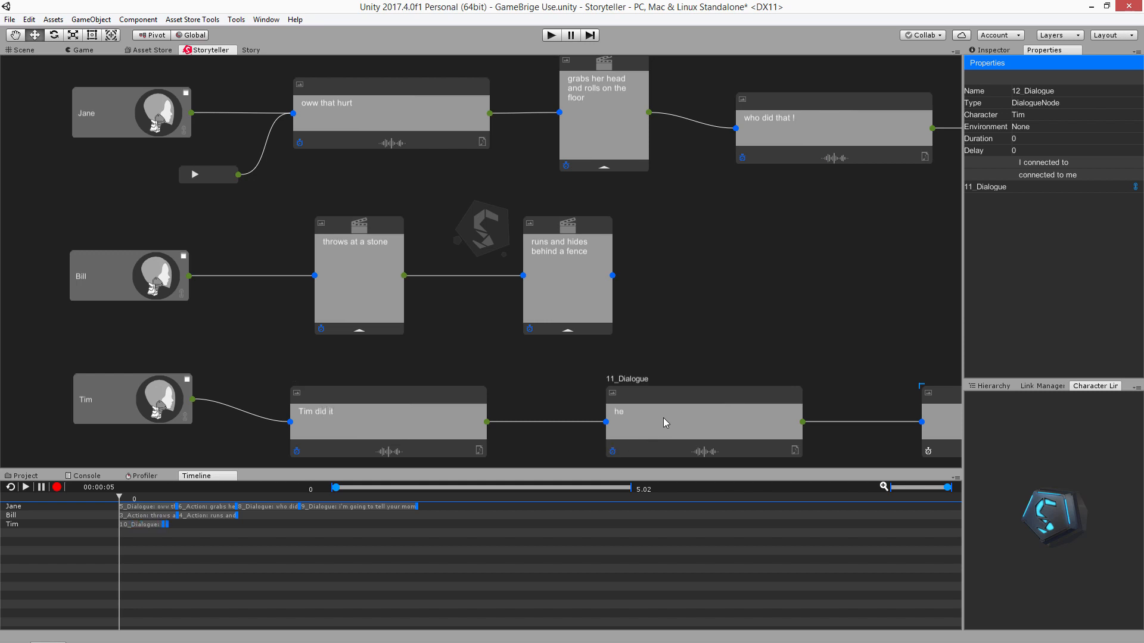
type(" is iver")
key("BackSpace")
key("BackSpace")
key("BackSpace")
key("BackSpace")
key("BackSpace")
type("over there b")
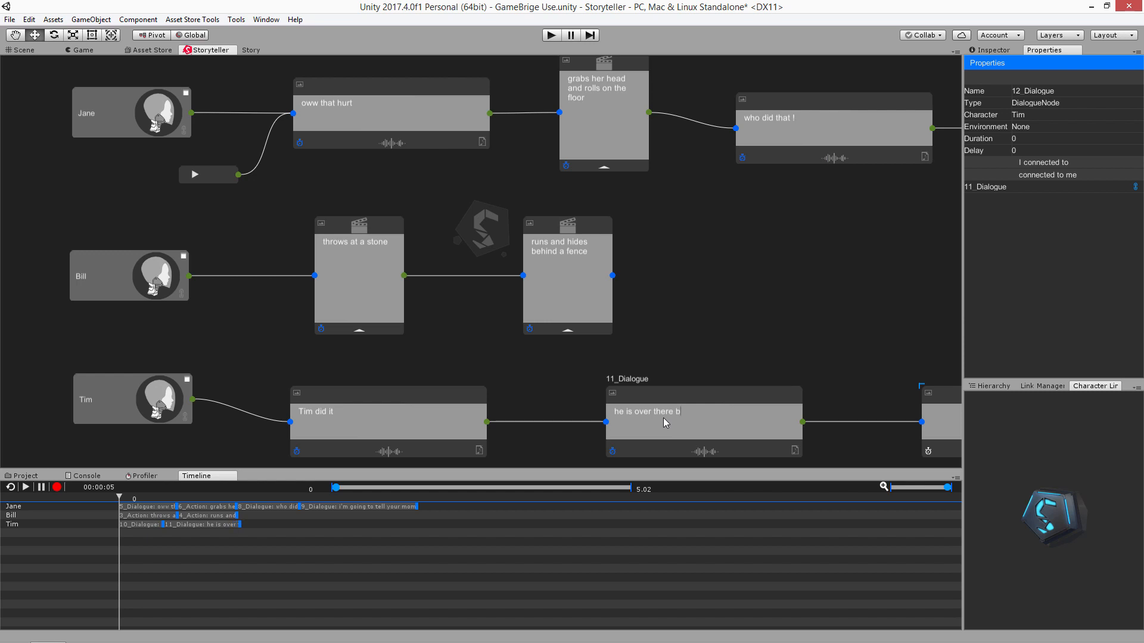
type("y the fence")
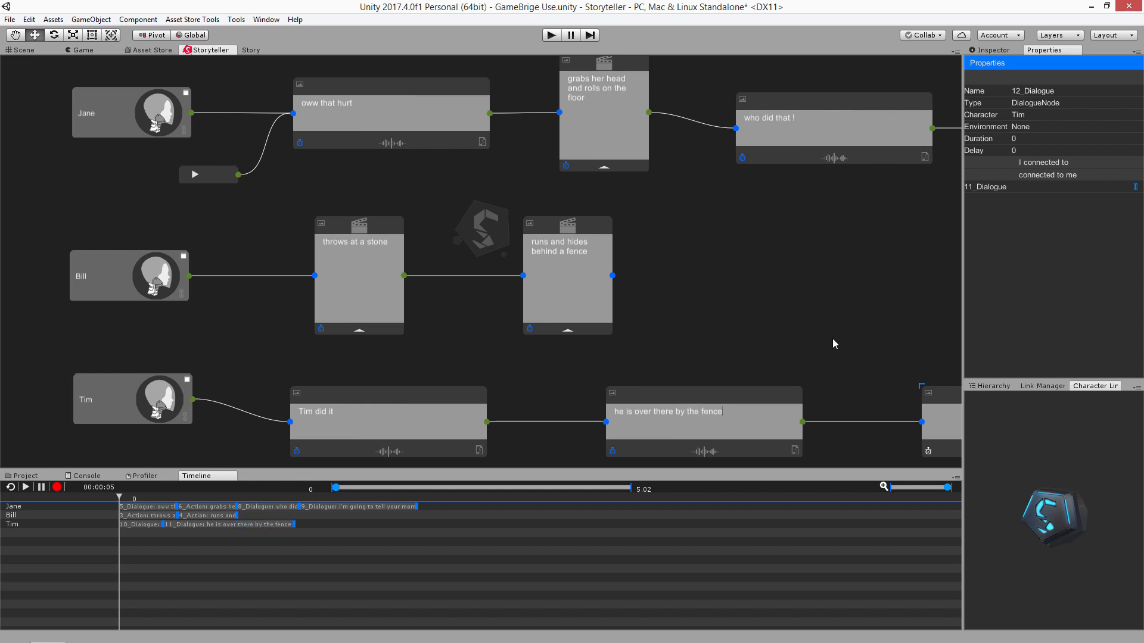
- Delete the empty third dialogue node from the end of Tim's chain
middle_click_drag(769, 326, 695, 316)
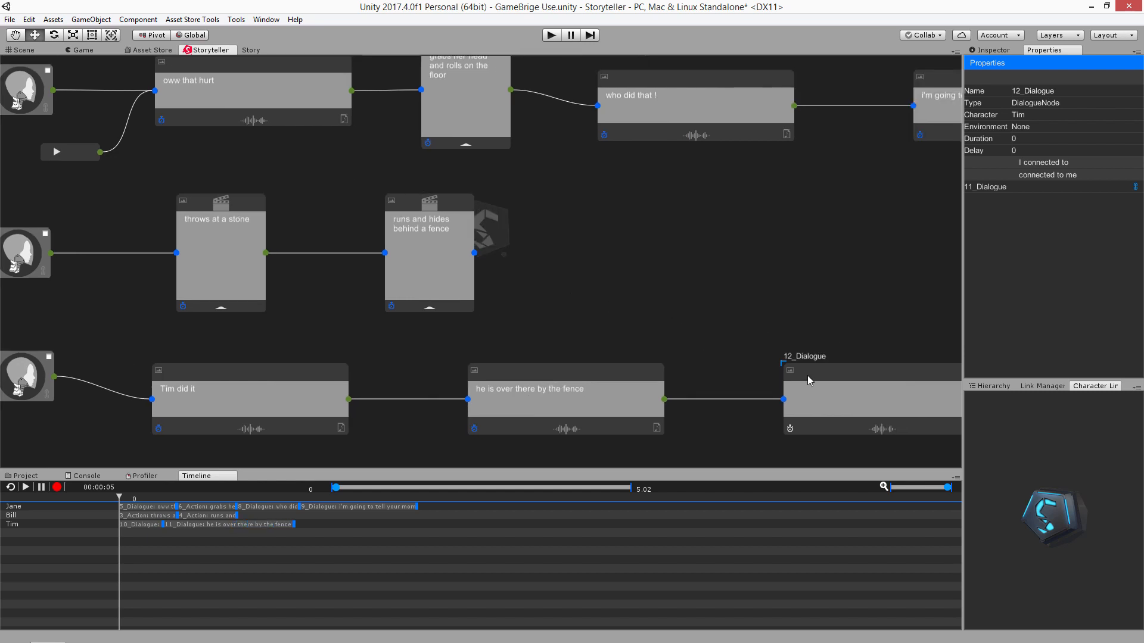
left_click_drag(806, 376, 757, 284)
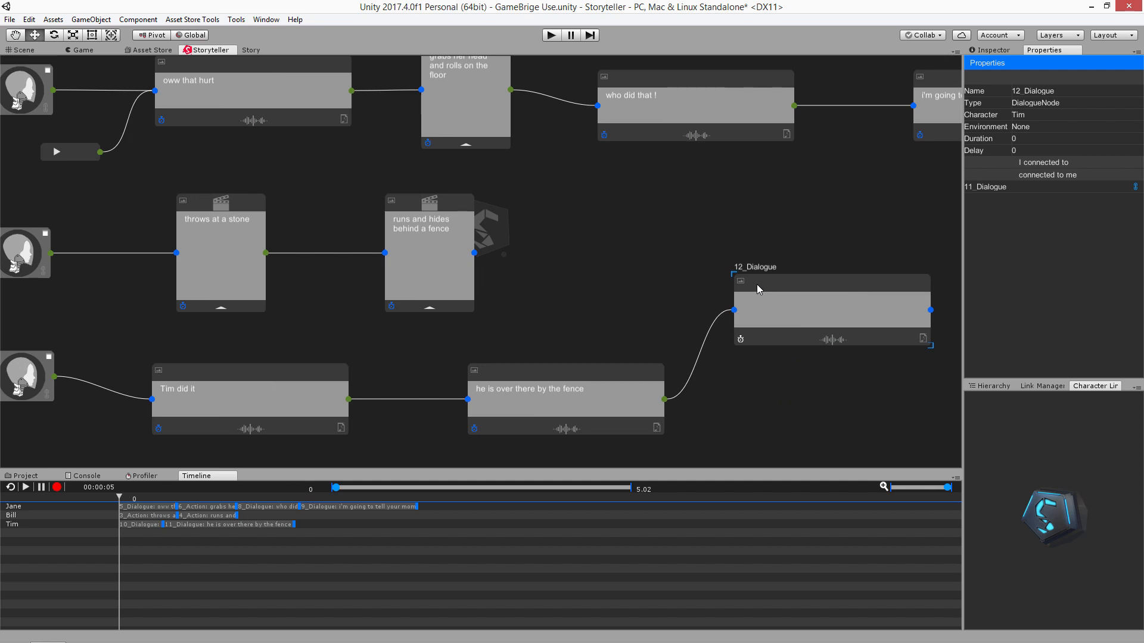
key("Delete")
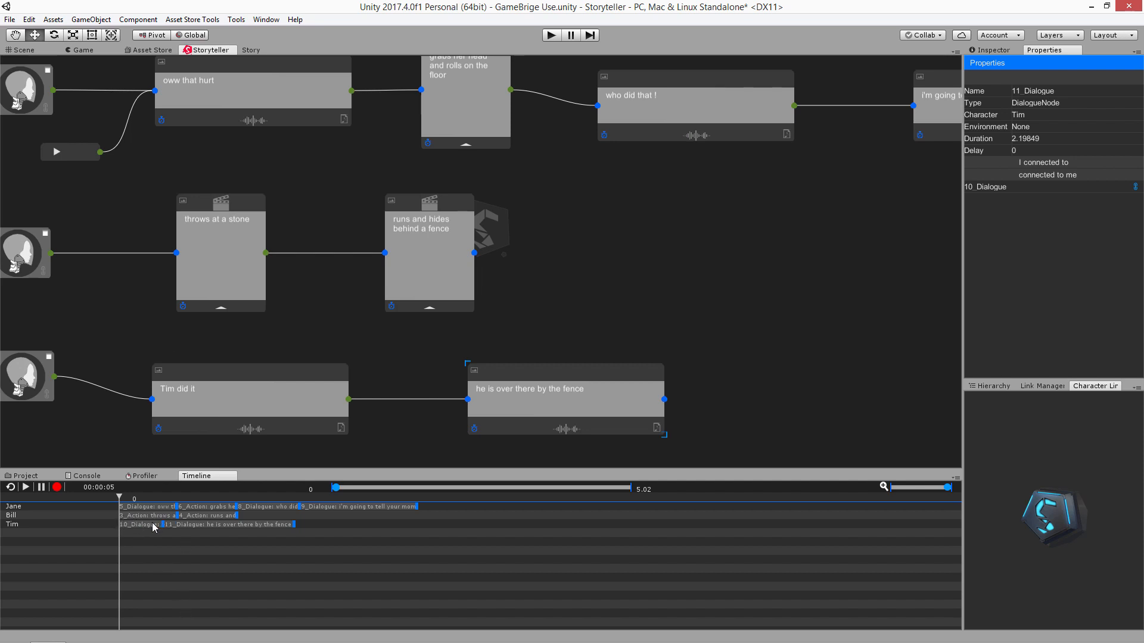
- On the timeline, delay Tim's first dialogue by 3.62 and shift Jane's clips and Bill's second action to start later
left_click_drag(146, 525, 384, 548)
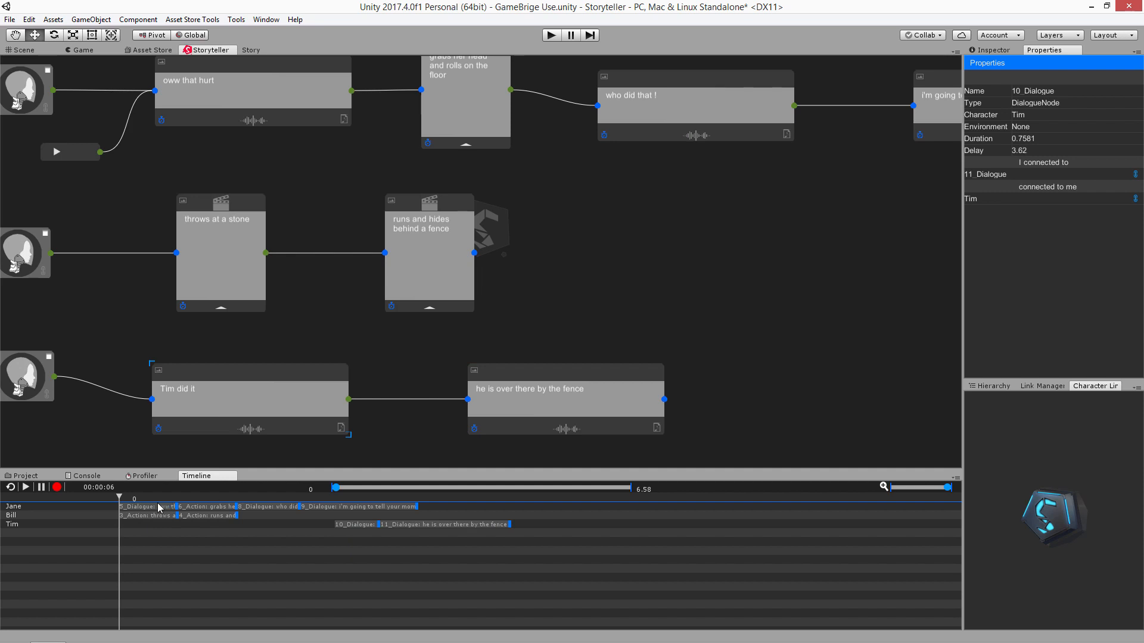
left_click_drag(157, 502, 270, 519)
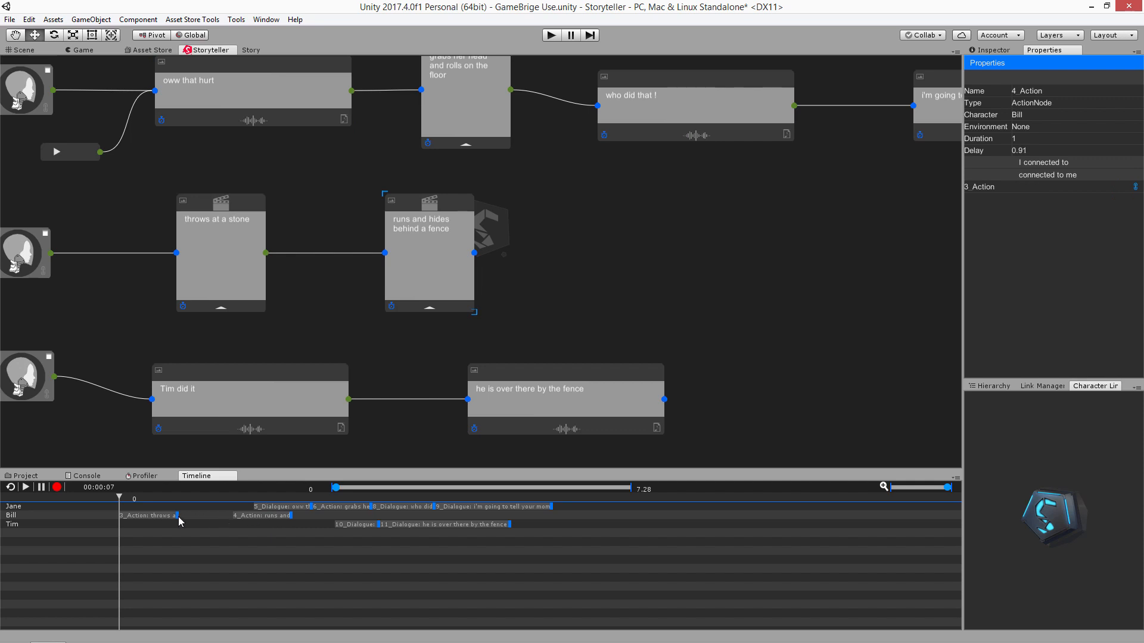
- Lengthen Bill's "throws at a stone" clip to about 1.58 on the timeline and delay Jane's first dialogue by 2.89
left_click_drag(178, 516, 213, 499)
left_click(194, 498)
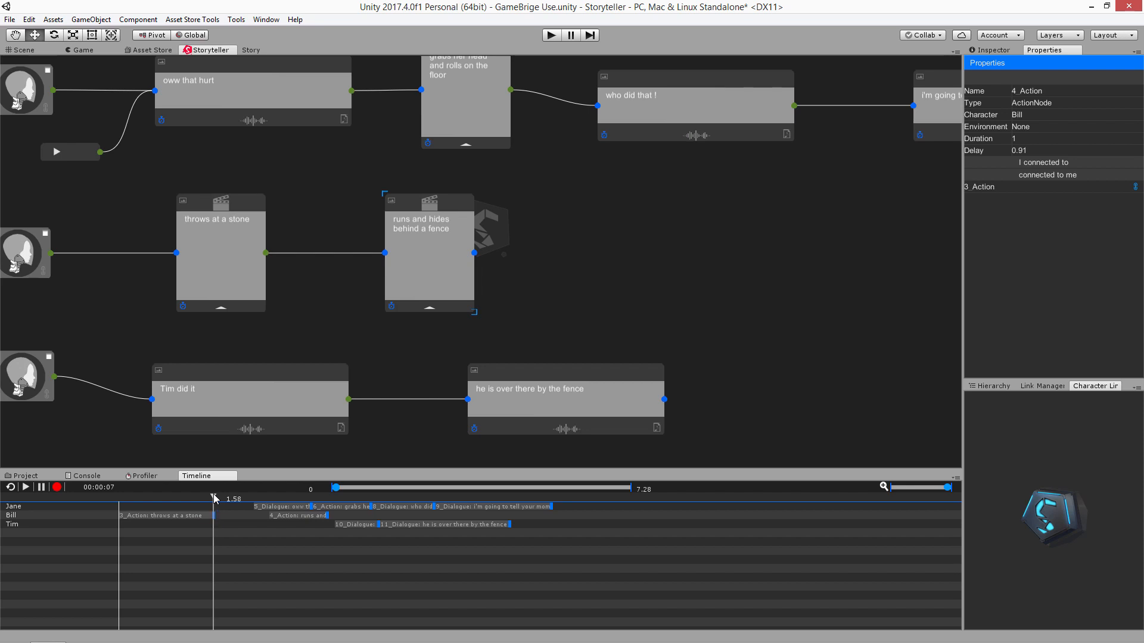
left_click(262, 533)
left_click(263, 510)
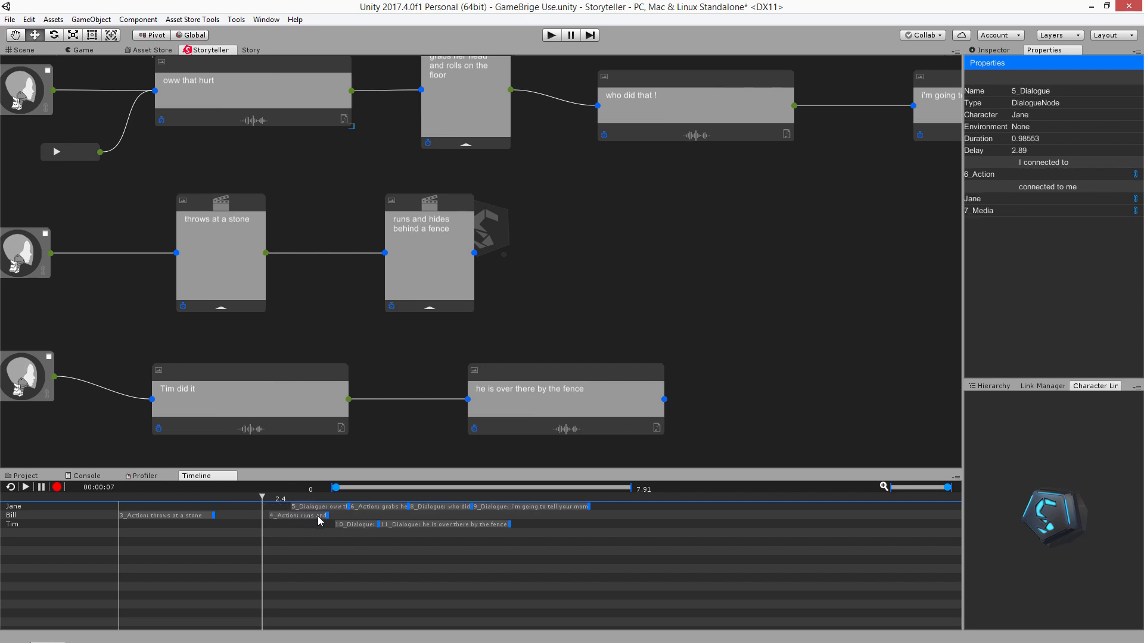
- Move Bill's hiding clip later, and delay Jane's action clip by 0.23 and her "who did that !" dialogue by 2.52
left_click_drag(296, 516, 400, 512)
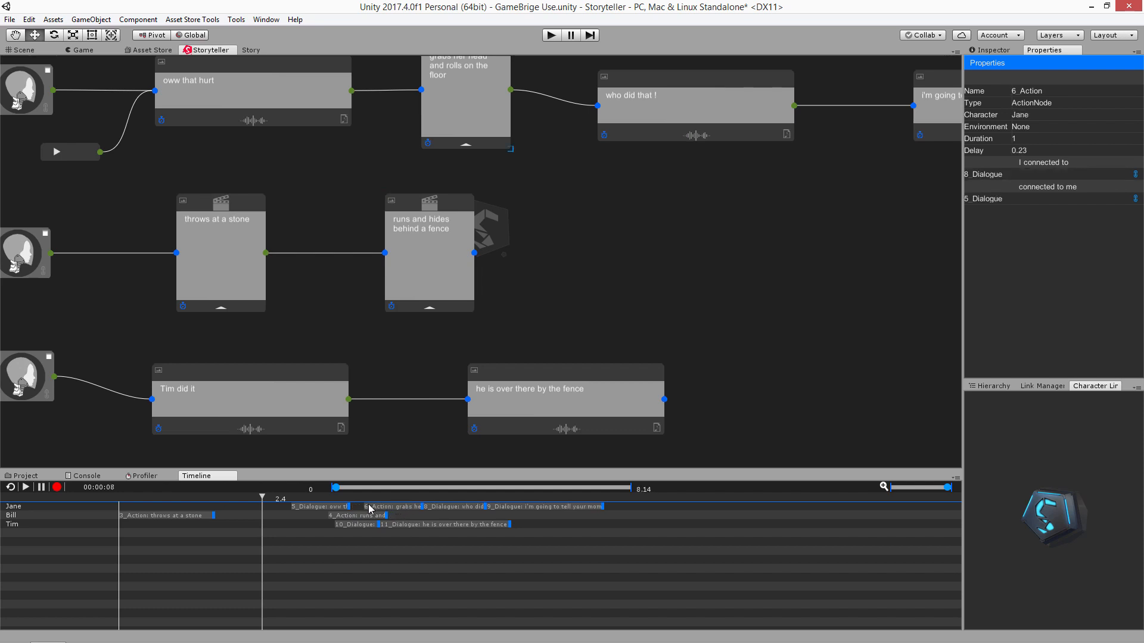
left_click_drag(454, 507, 604, 535)
- Extend Jane's "grabs her head and rolls on the floor" clip to a duration of 3.59 and delay Bill's hiding clip by 2.08
left_click(424, 508)
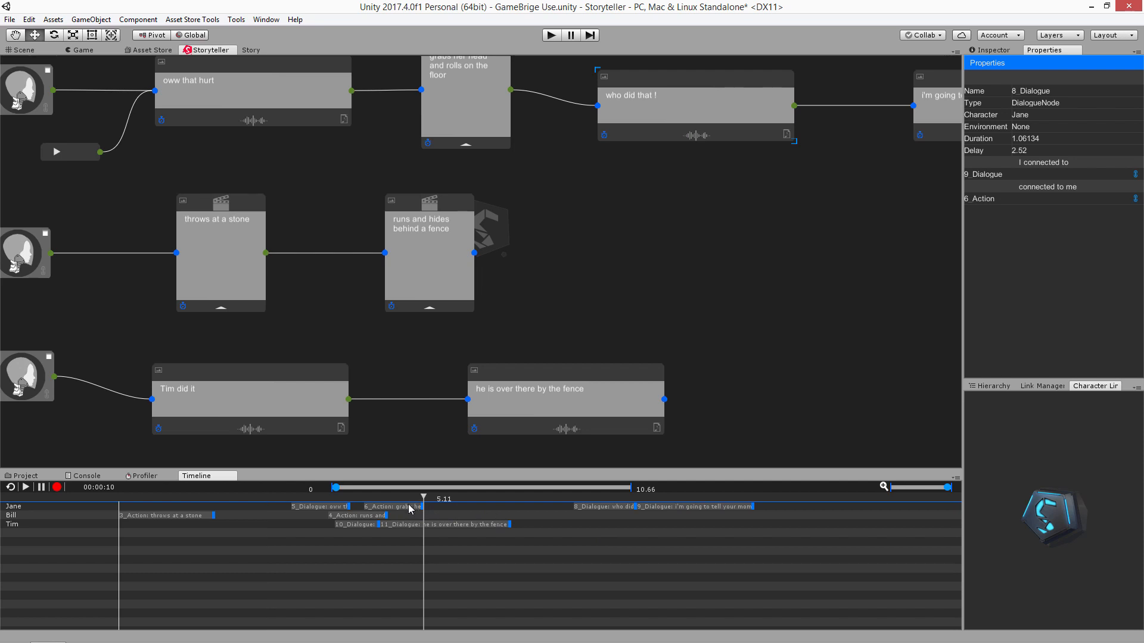
left_click_drag(424, 507, 577, 513)
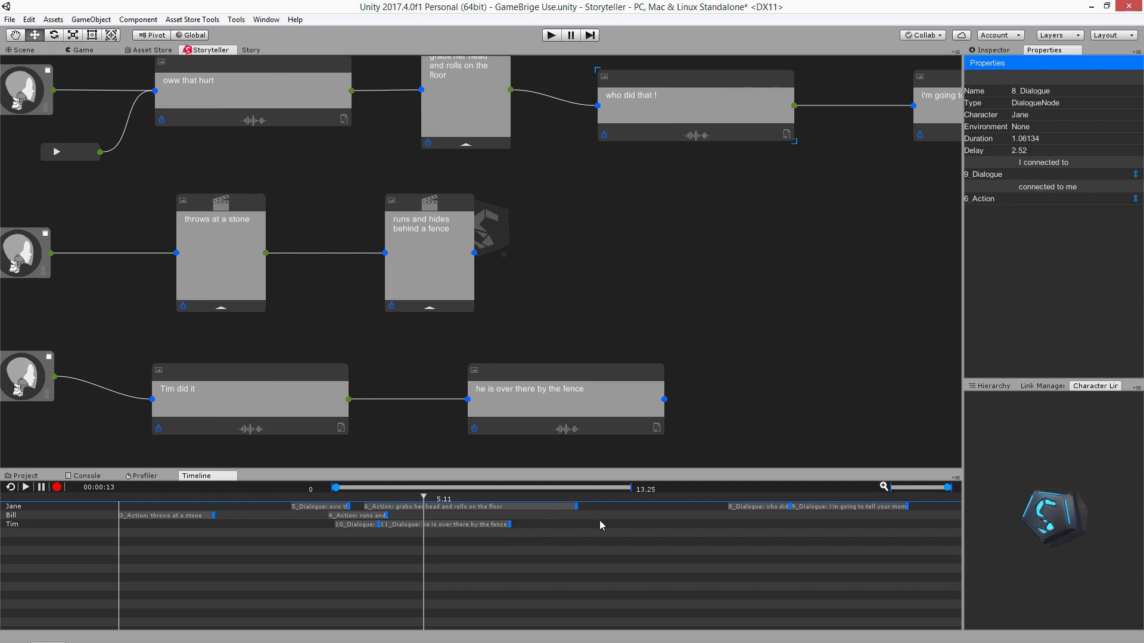
left_click(507, 508)
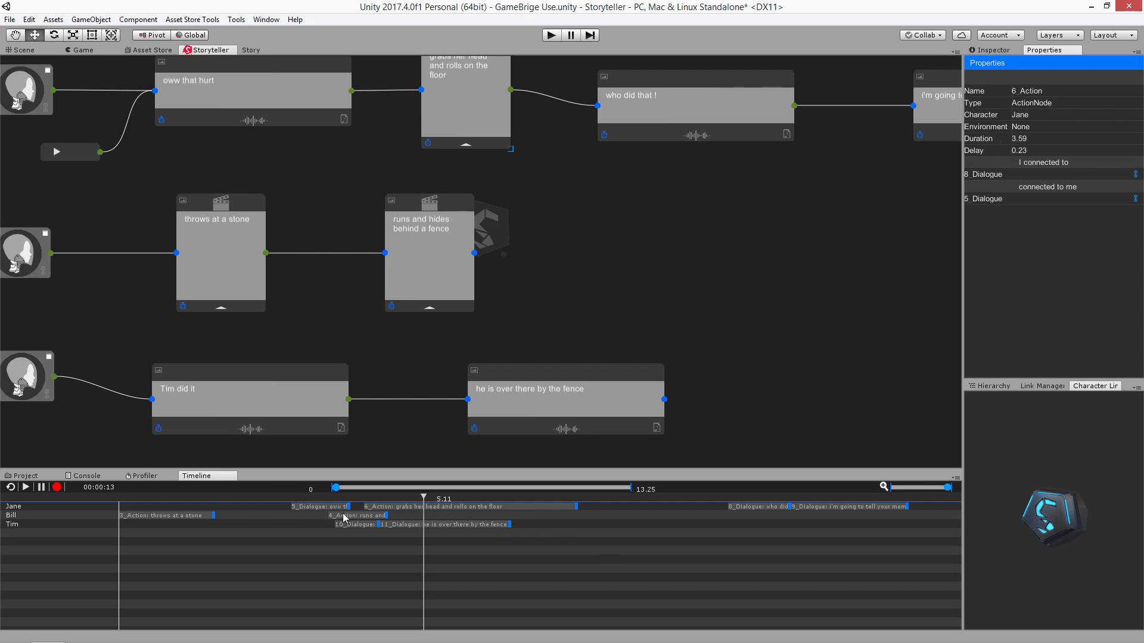
mouse_move(366, 516)
left_mouse_down()
mouse_move(391, 521)
mouse_move(357, 524)
mouse_move(376, 533)
left_mouse_up()
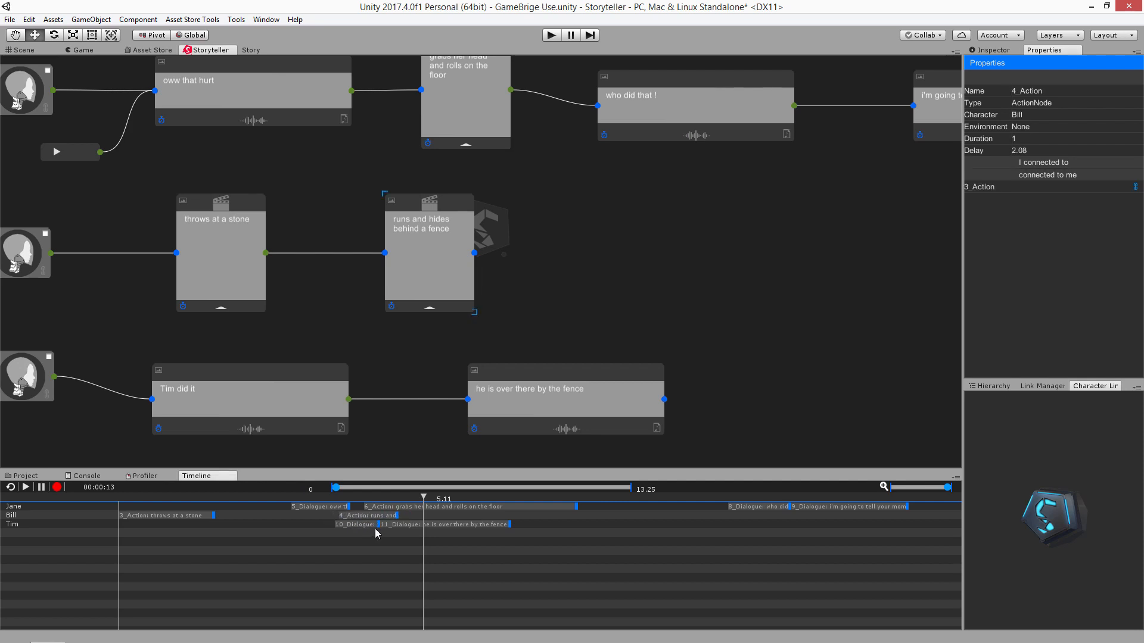
- On the timeline, set the delay of Jane's "who did that !" dialogue to 1.14 and Tim's first dialogue to 10.79
left_click_drag(769, 509, 669, 494)
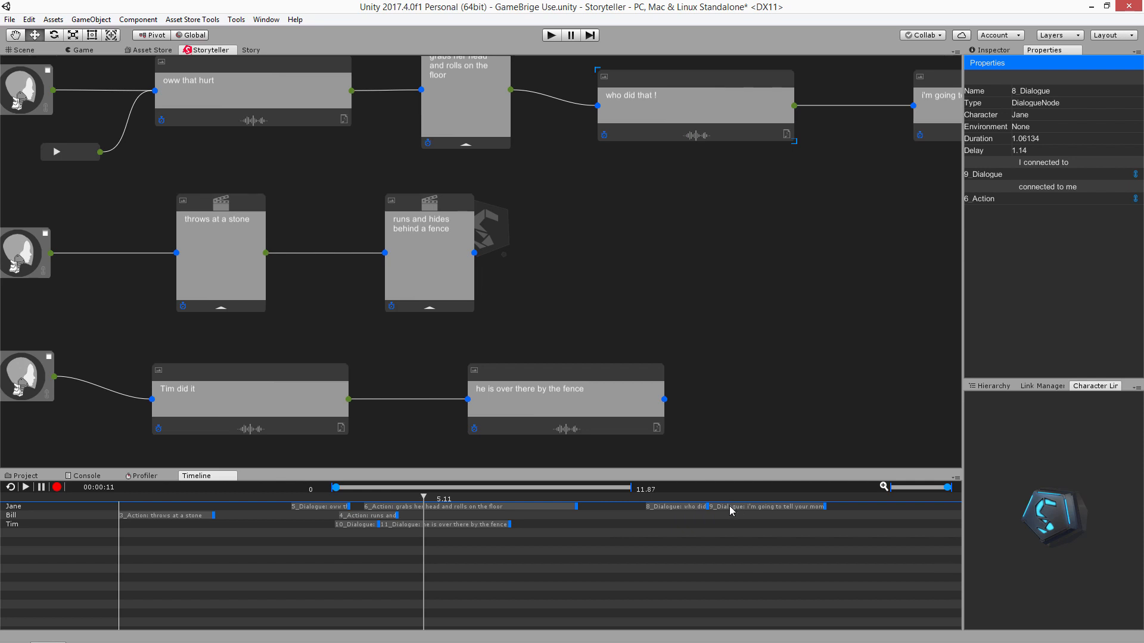
mouse_move(729, 506)
left_mouse_down()
mouse_move(776, 505)
mouse_move(720, 505)
left_mouse_up()
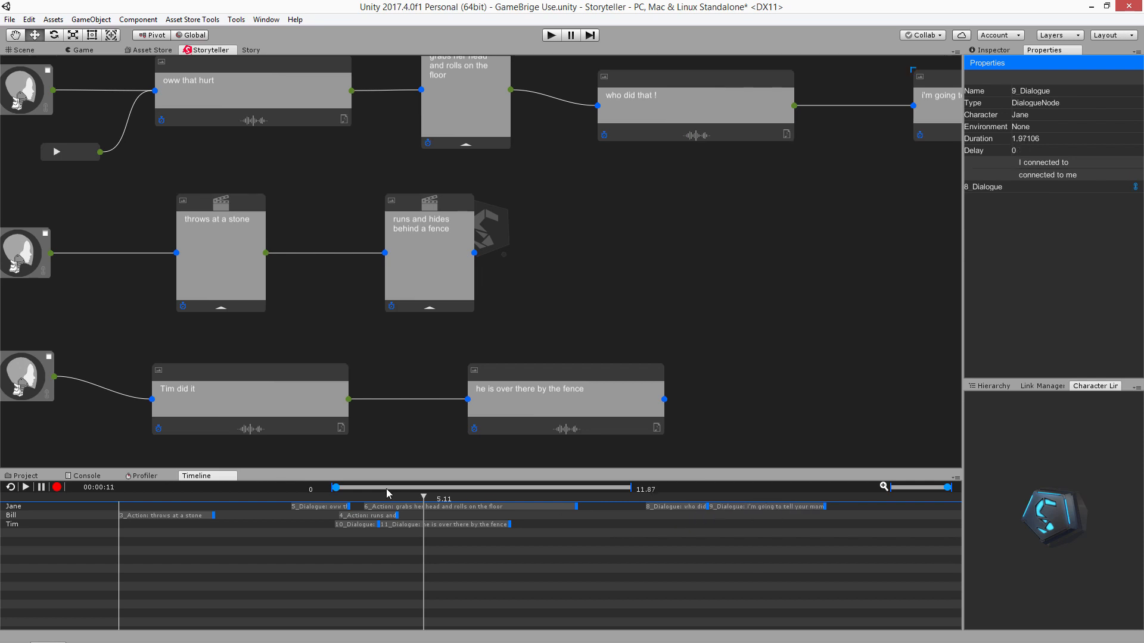
left_click_drag(356, 524, 759, 545)
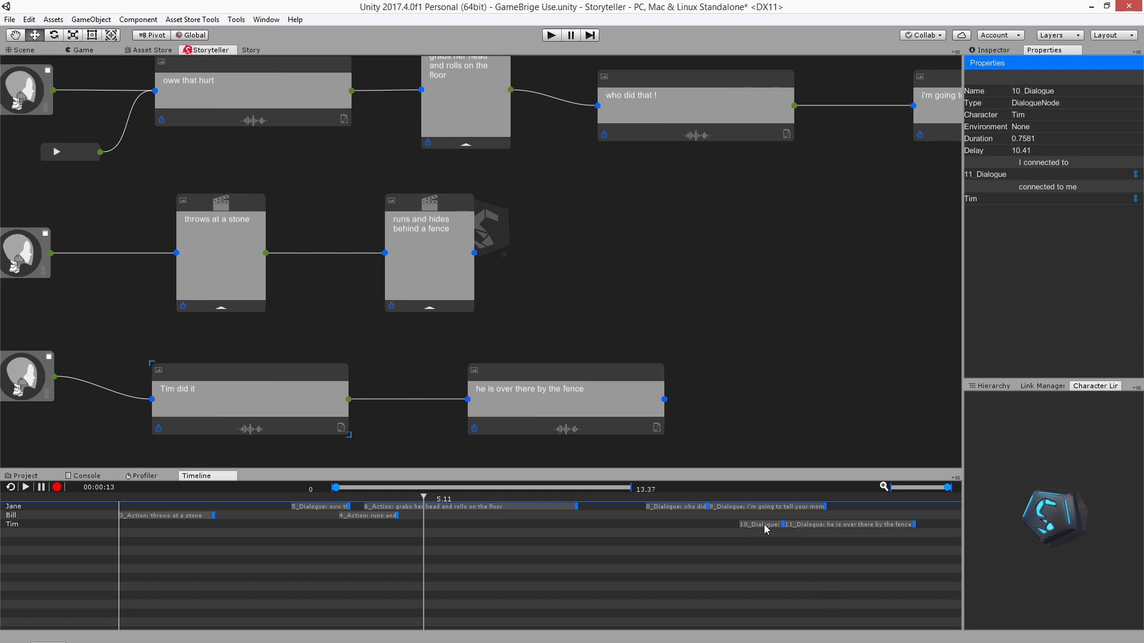
left_click_drag(766, 526, 787, 528)
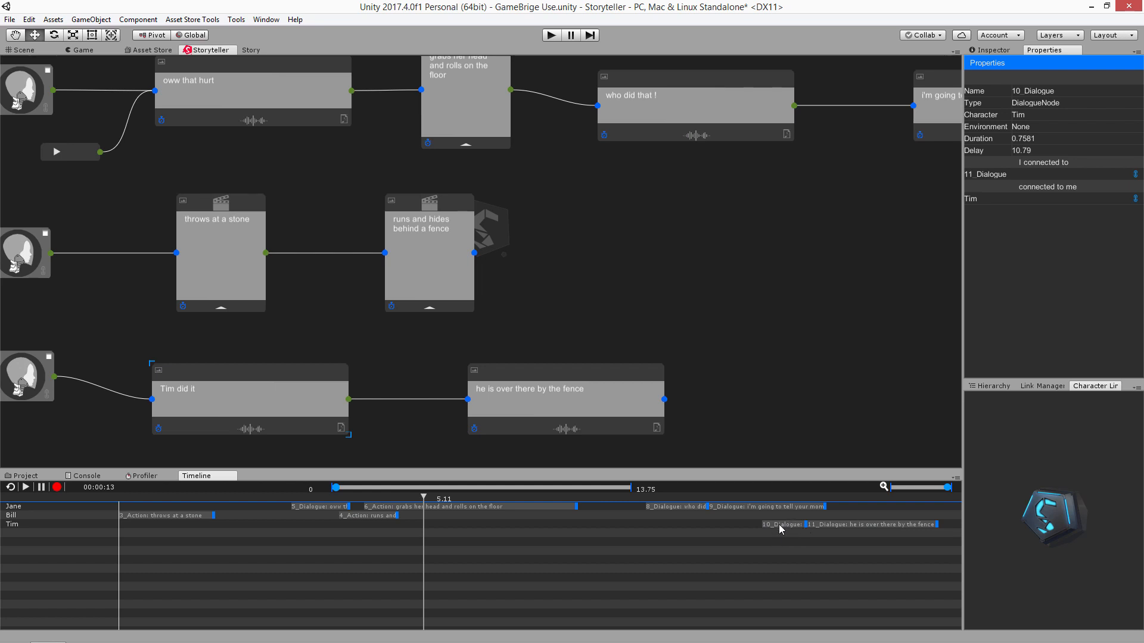
- Delay Jane's "i'm going to tell your mom" dialogue by 3.39 and Tim's "he is over there by the fence" by 0.95
left_click_drag(788, 510, 982, 528)
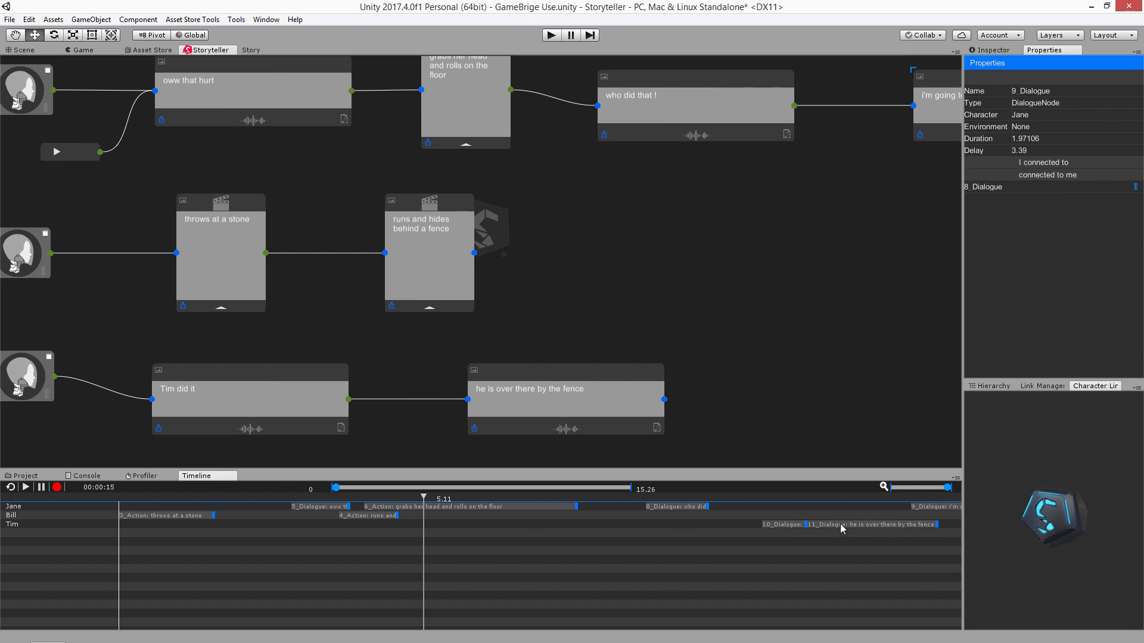
left_click_drag(848, 525, 904, 542)
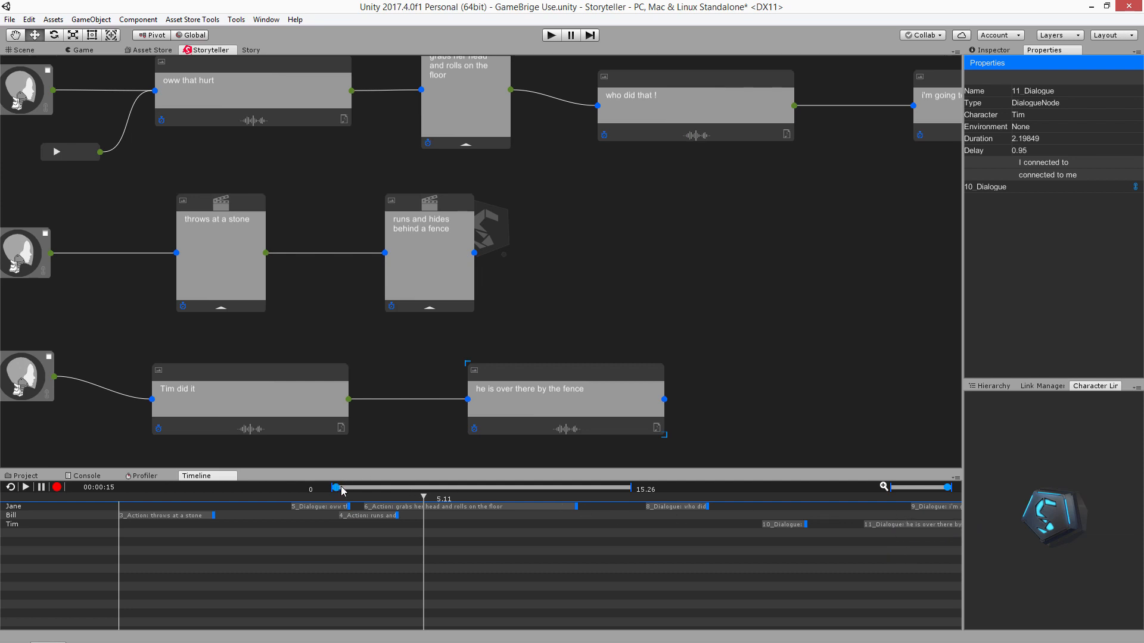
left_click_drag(339, 488, 448, 513)
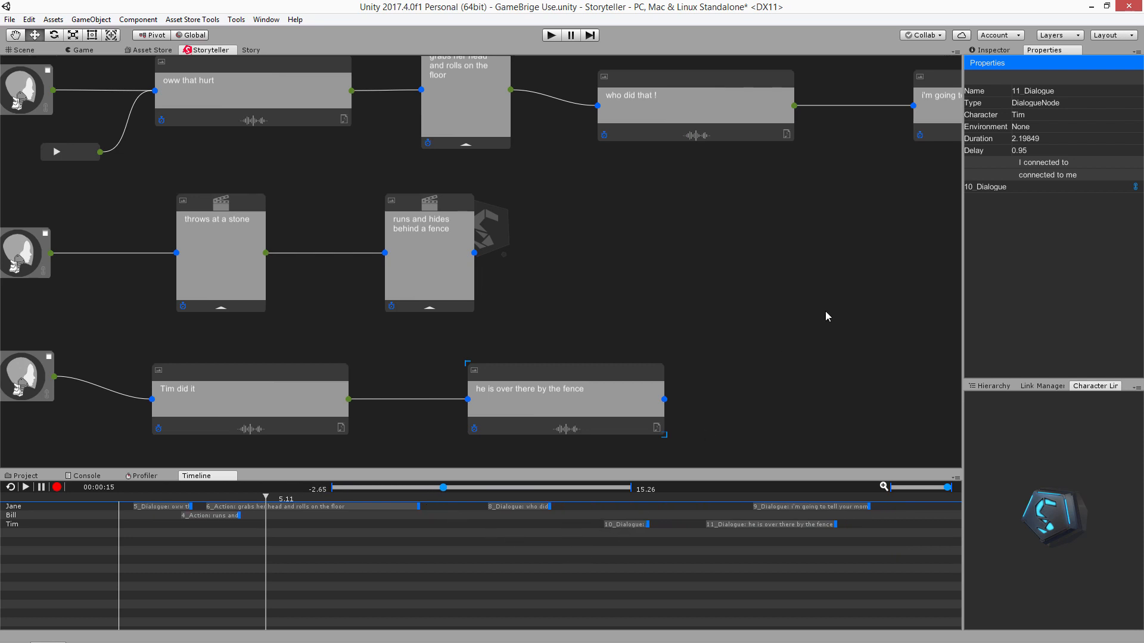
middle_click_drag(825, 312, 502, 334)
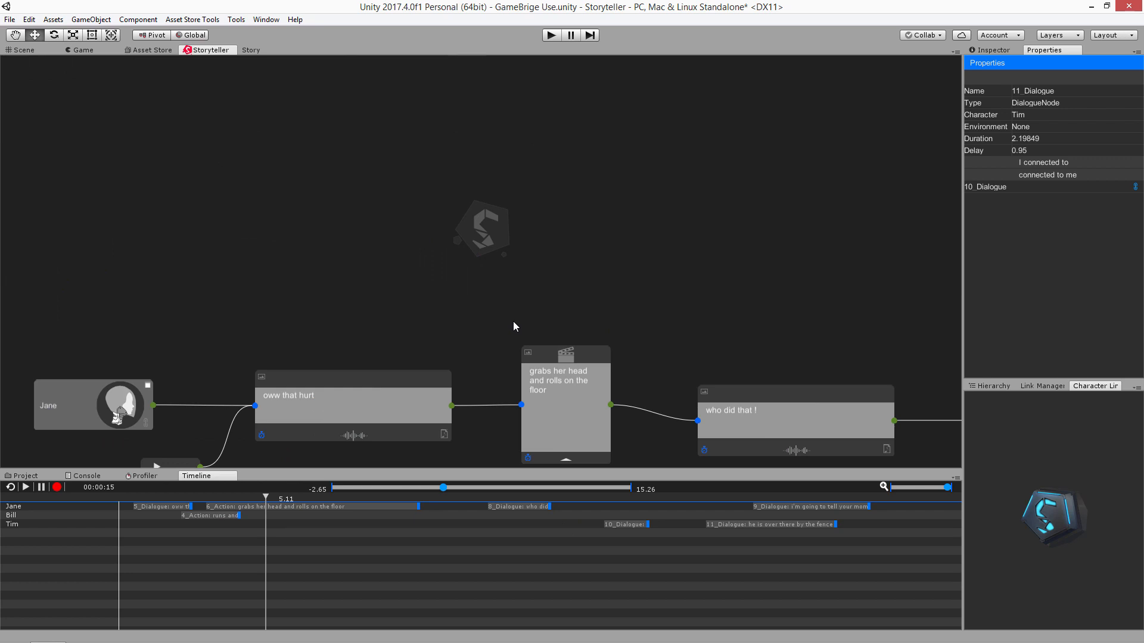
middle_click_drag(918, 351, 500, 217)
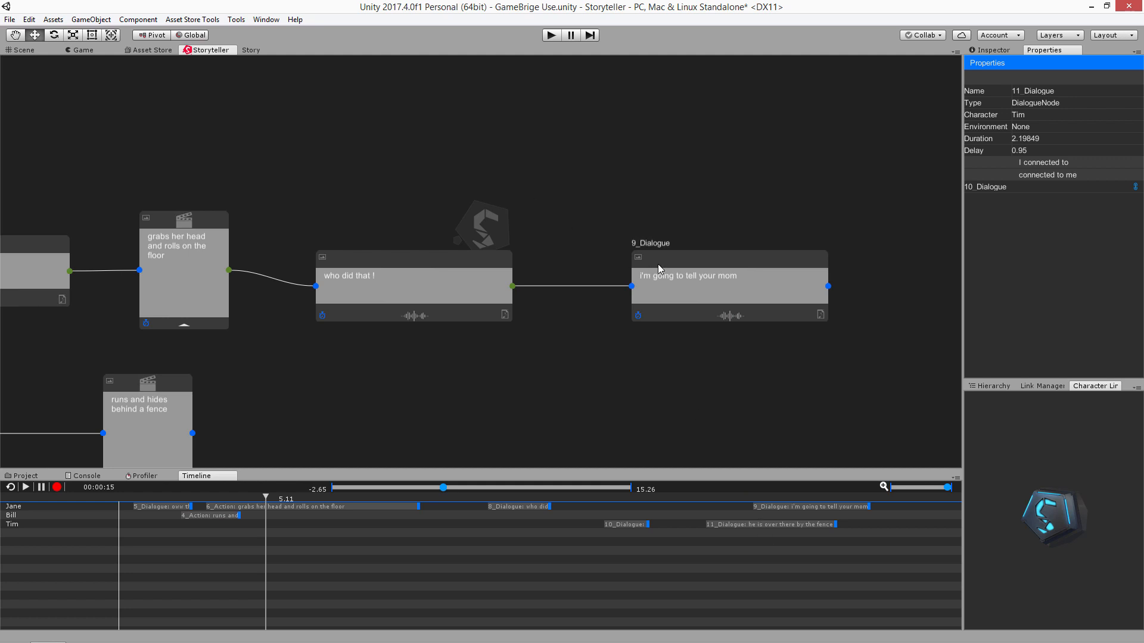
middle_click_drag(659, 376, 668, 312)
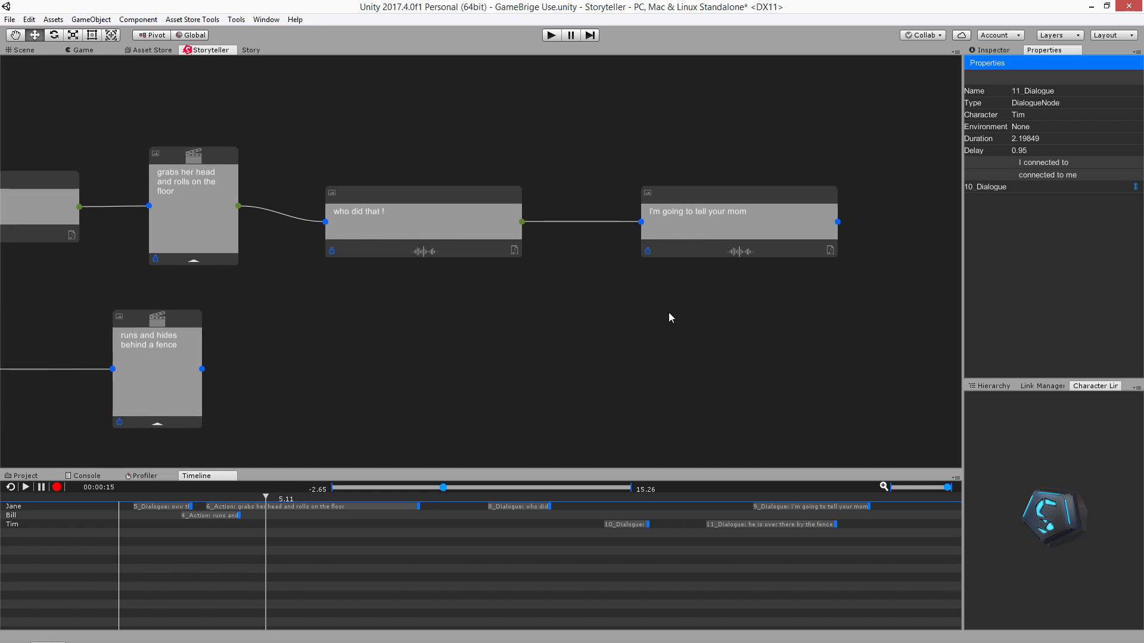
left_click(663, 202)
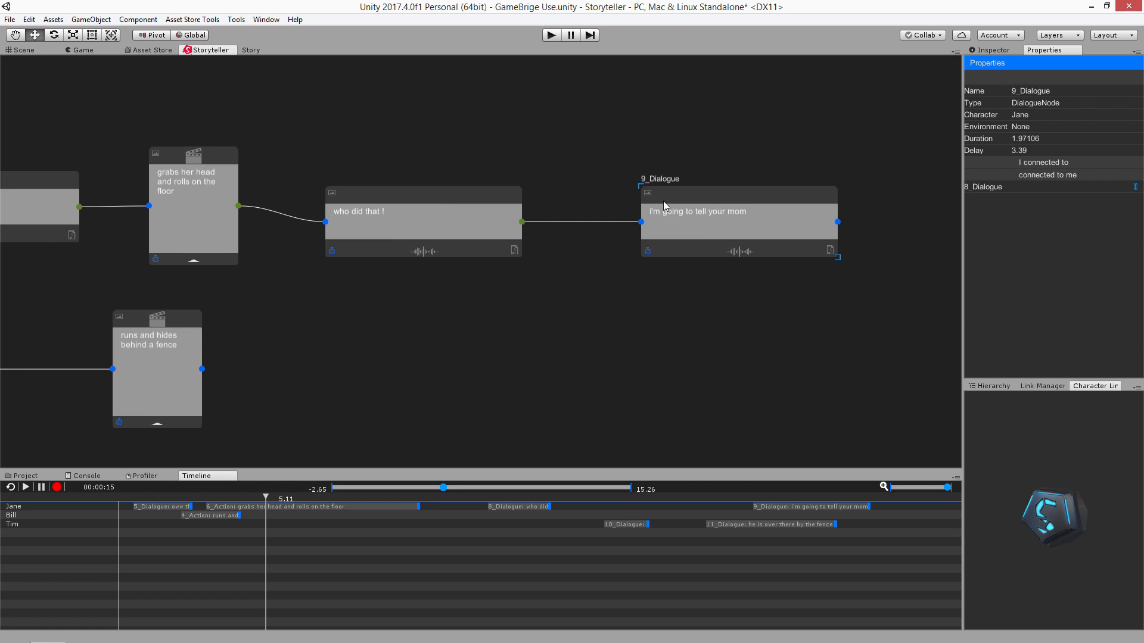
left_click(221, 159)
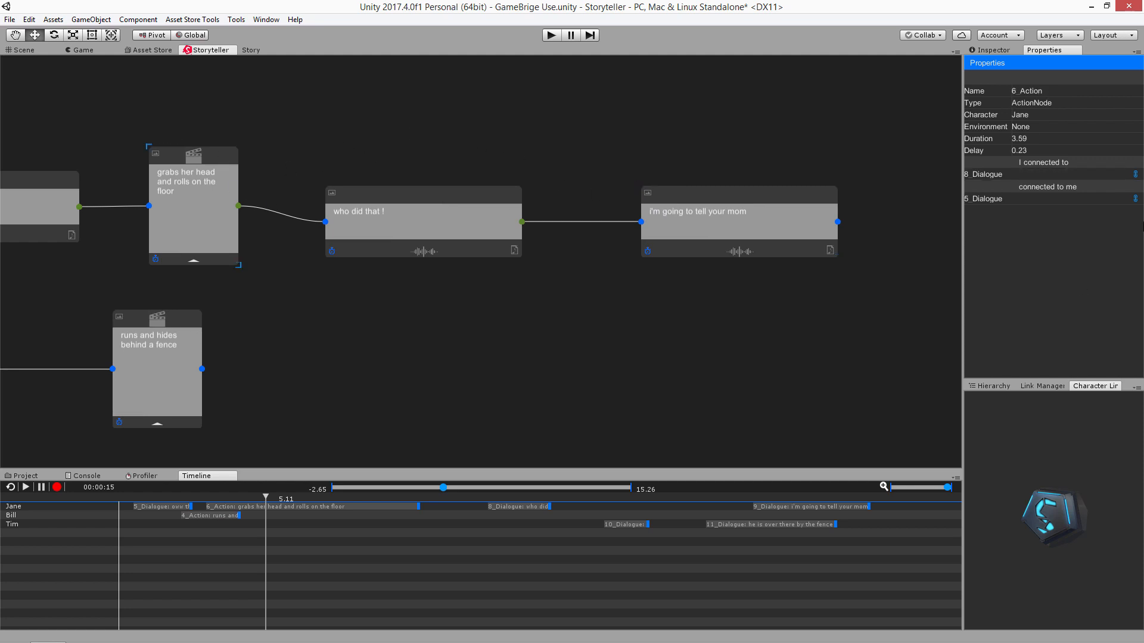
left_click(1136, 174)
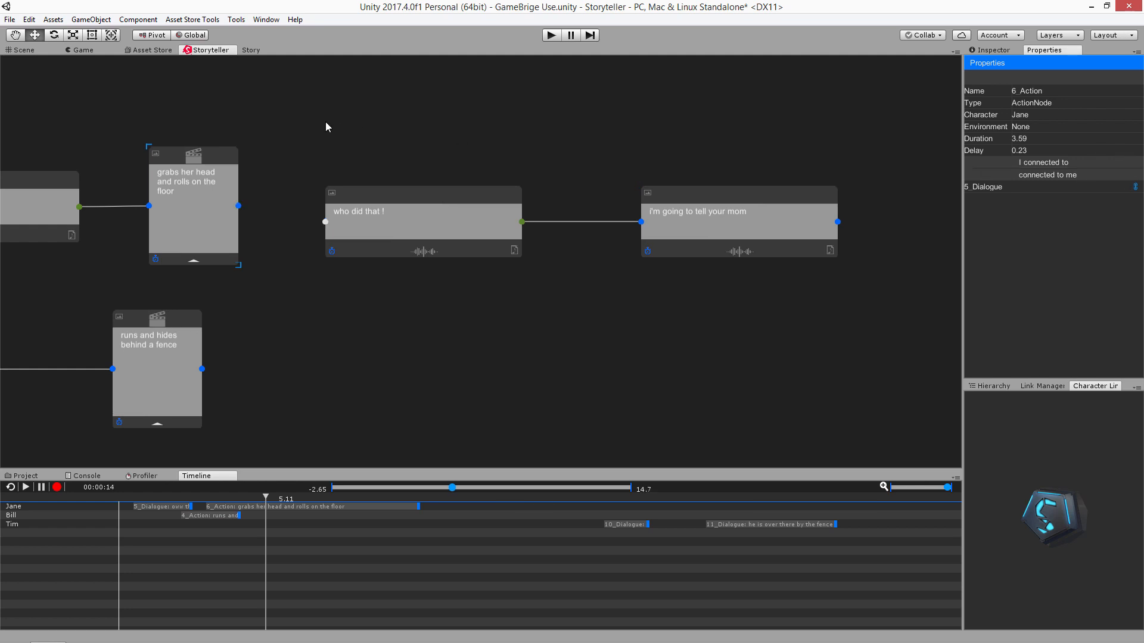
right_click(328, 124)
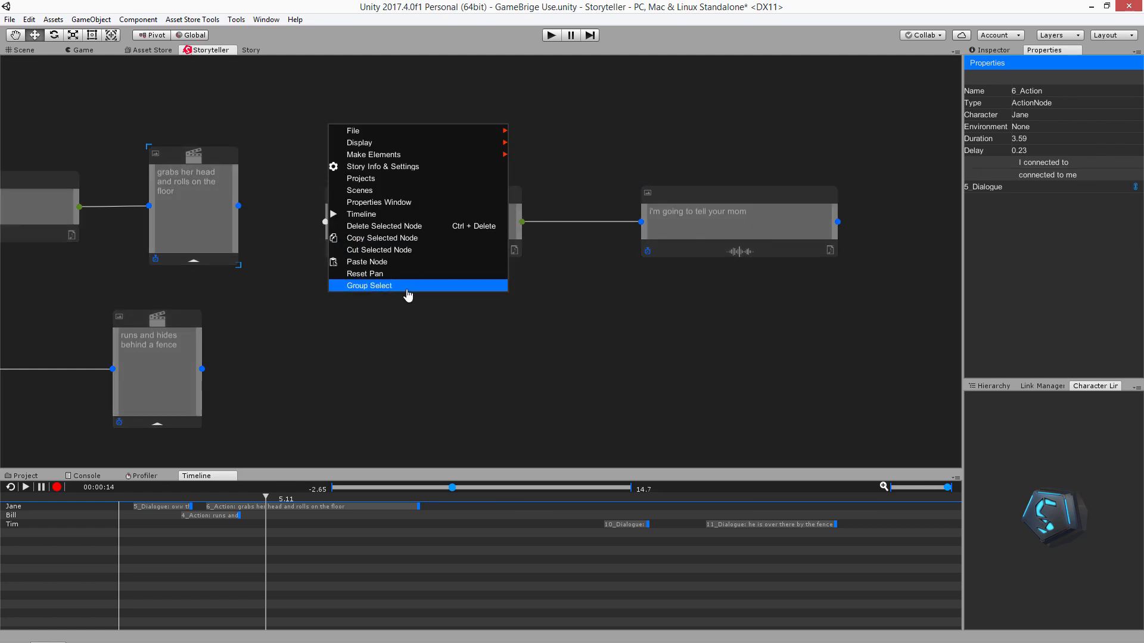
left_click(275, 136)
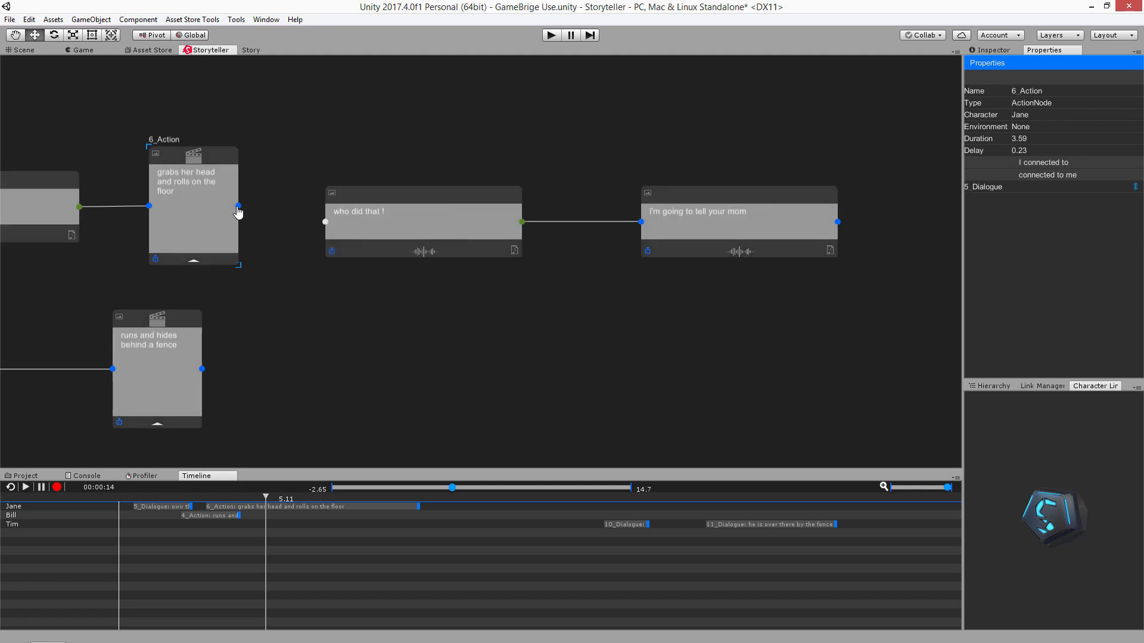
left_click_drag(238, 206, 326, 222)
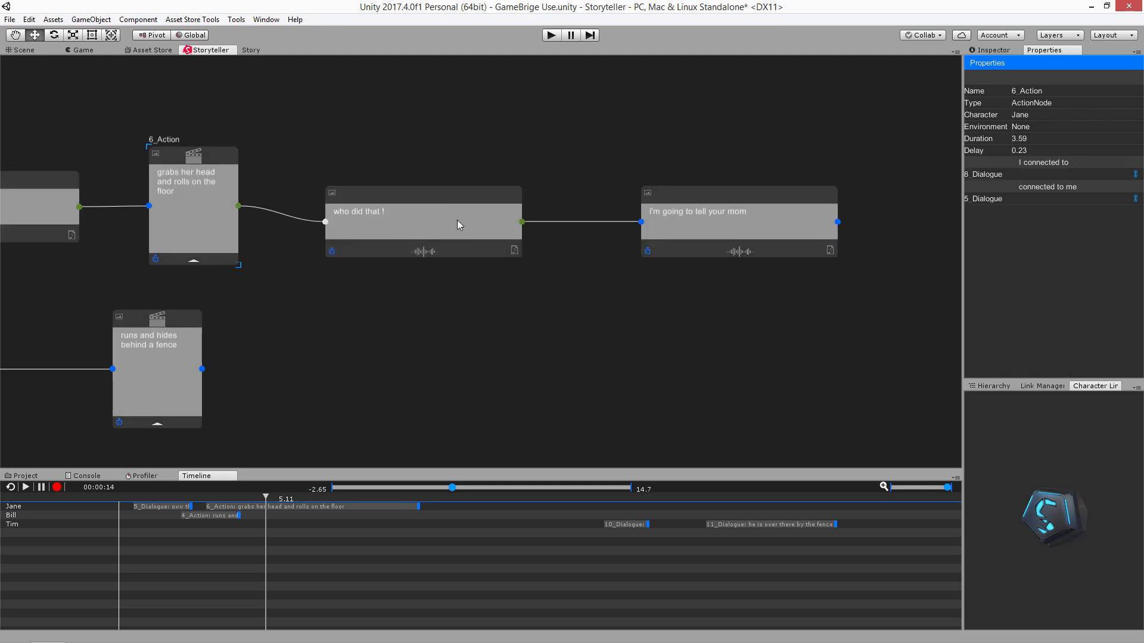
- Unlink "i'm going to tell your mom" from "who did that !" and add a new dialogue node after "who did that !"
left_click(685, 199)
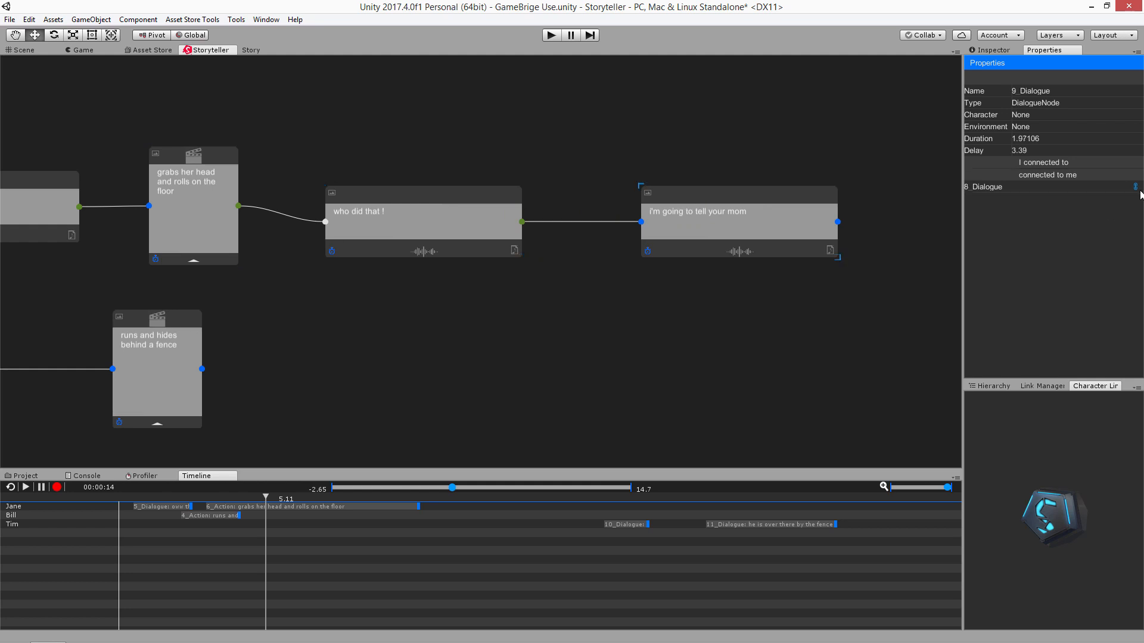
left_click(1134, 187)
left_click(494, 194)
key("d")
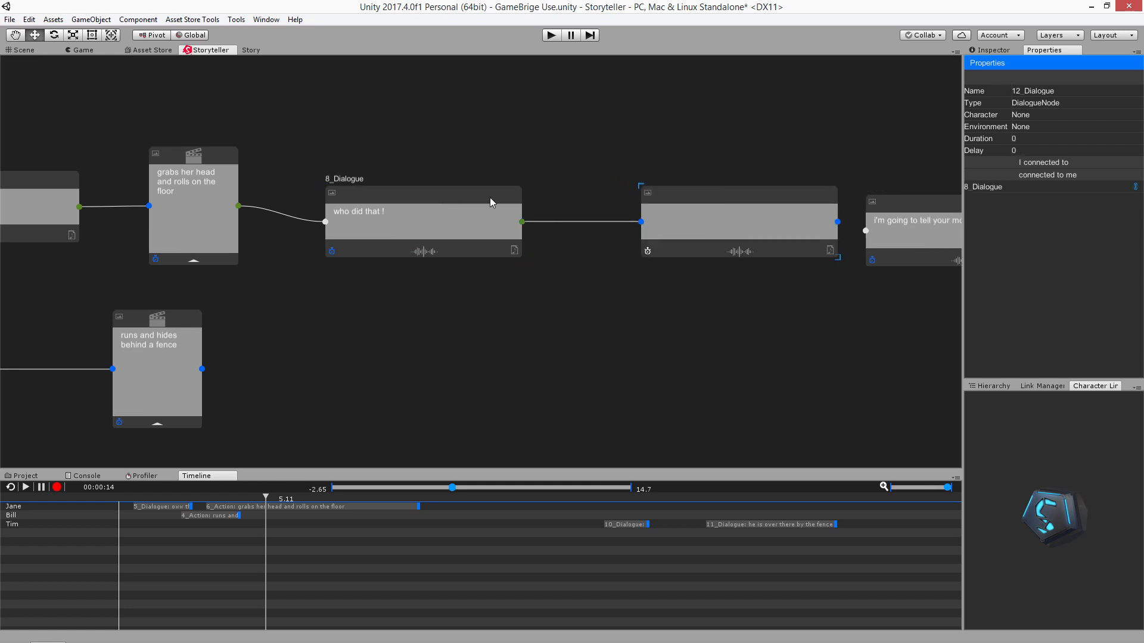
- Link the new dialogue node to "i'm going to tell your mom", write "where is he ?" in it and refresh the timeline
left_click_drag(837, 222, 866, 230)
left_click_drag(798, 194, 736, 224)
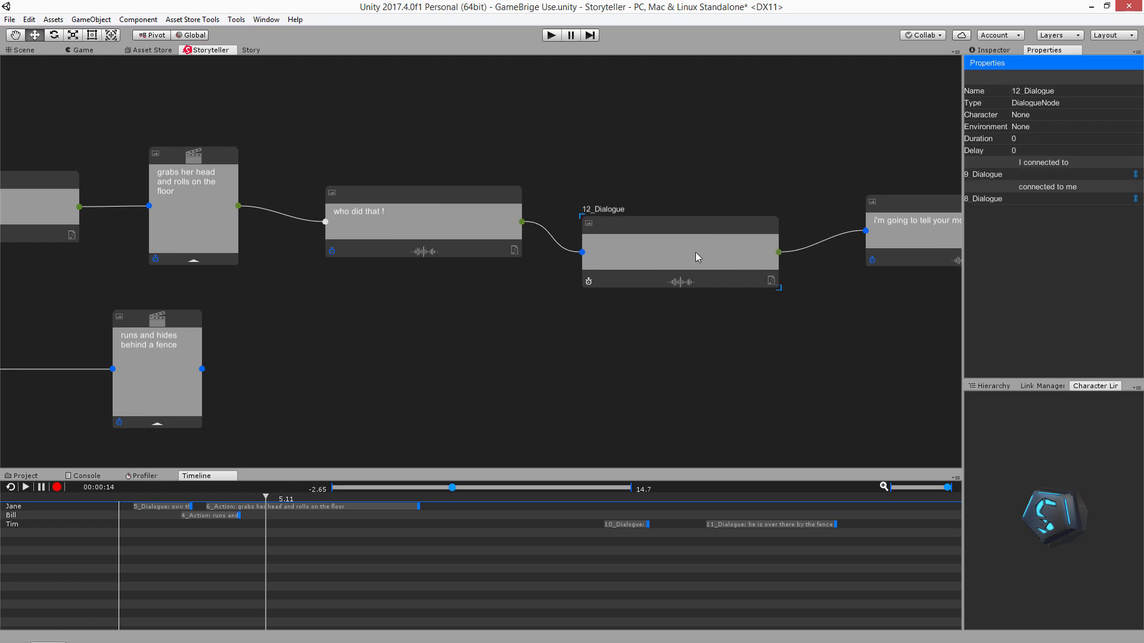
type("where is he ?")
left_click(10, 486)
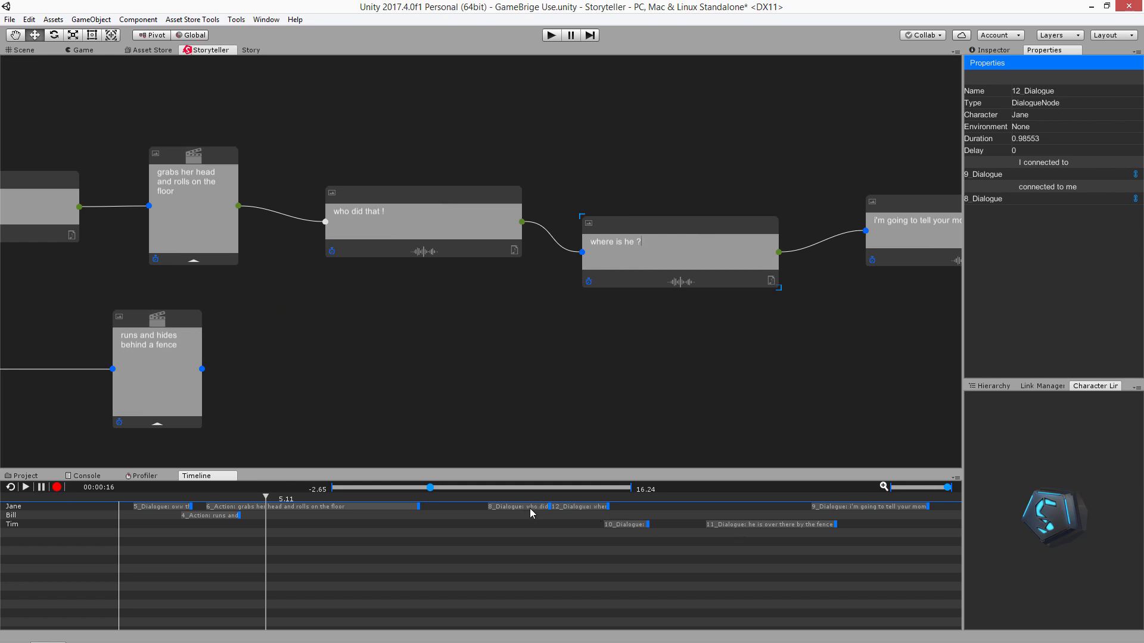
- Shift Jane's "who did that !" and "where is he ?" clips later and delay Tim's "he is over there by the fence" by 1.75
mouse_move(530, 508)
left_mouse_down()
mouse_move(613, 507)
mouse_move(539, 507)
left_mouse_up()
left_click(596, 506)
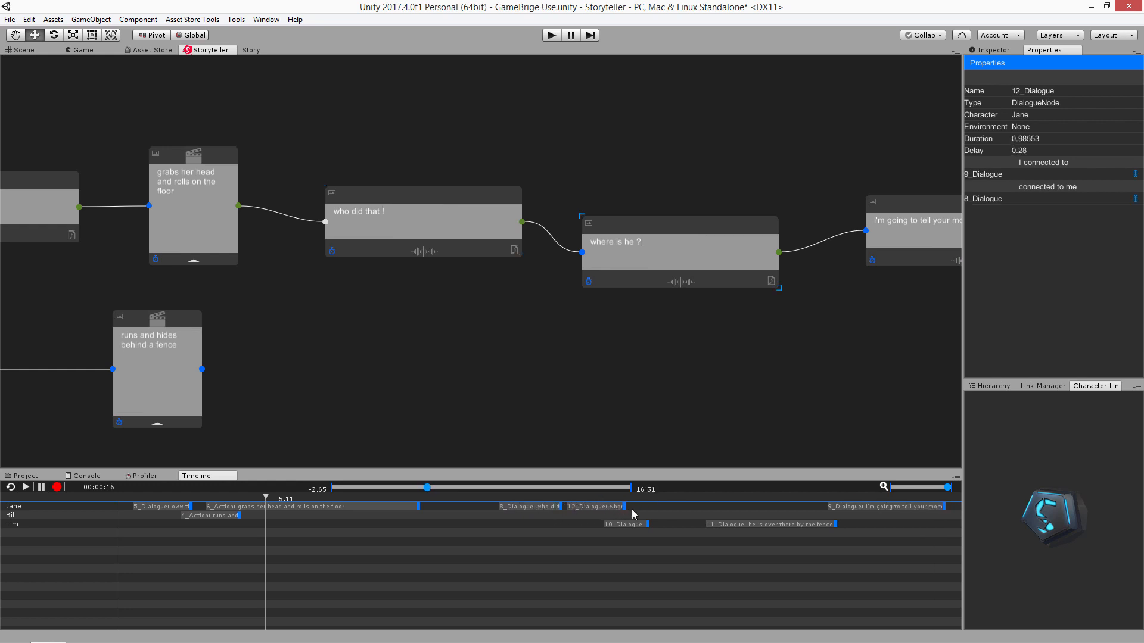
left_click_drag(633, 514, 787, 531)
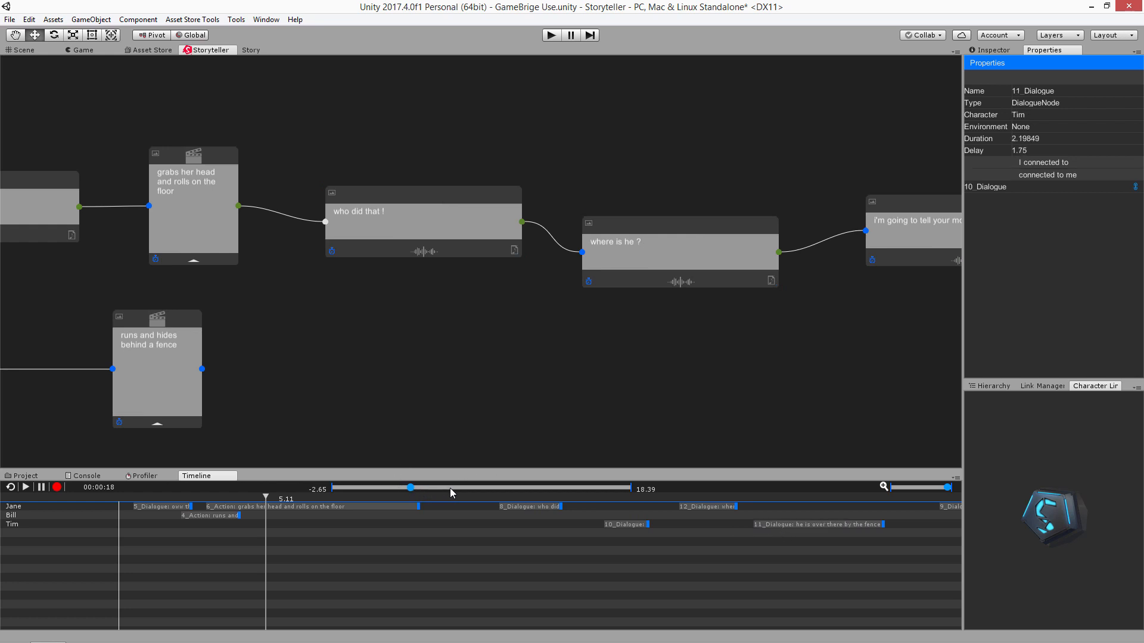
- Set the delay of Jane's "i'm going to tell your mom" dialogue to 2.67 on the timeline
left_click_drag(451, 490, 514, 496)
left_click_drag(740, 506, 697, 512)
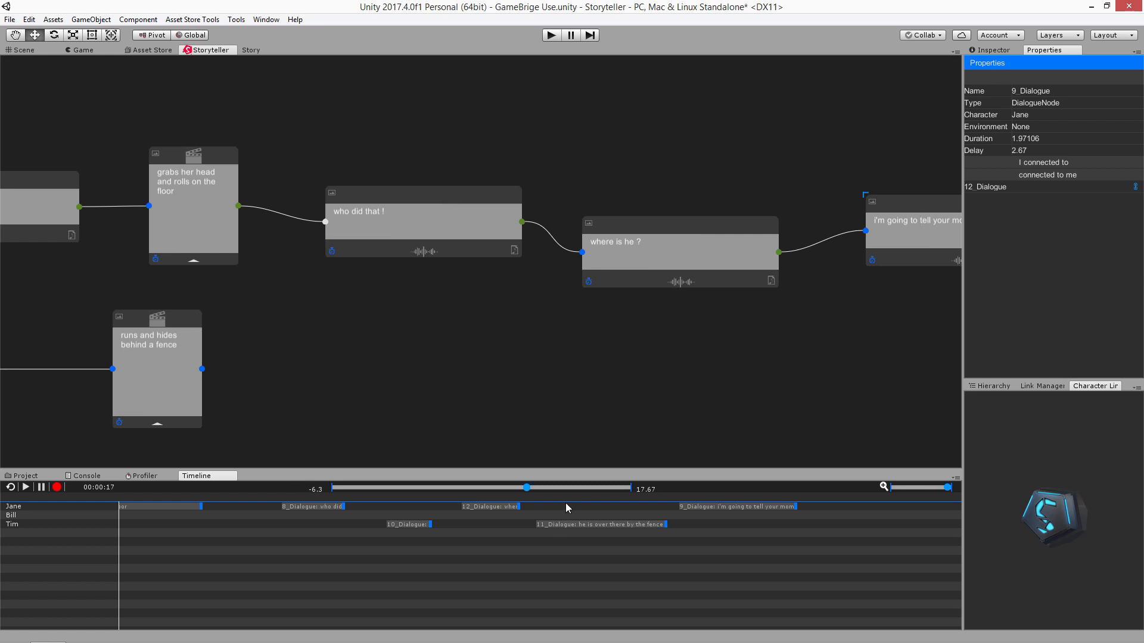
left_click_drag(509, 487, 309, 484)
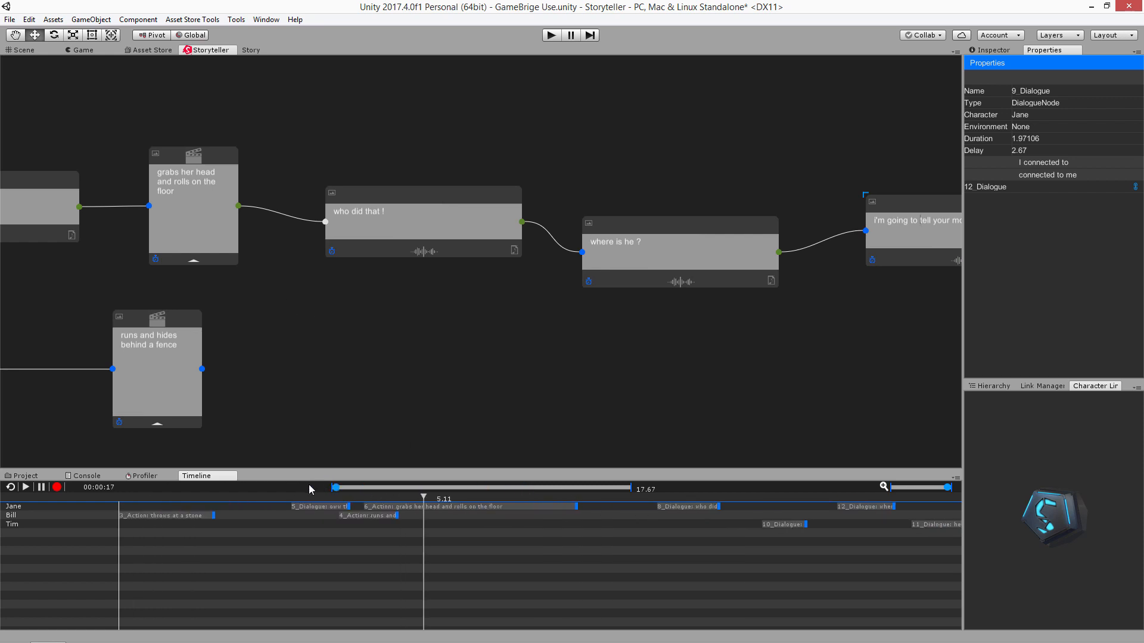
left_click_drag(302, 373, 714, 345)
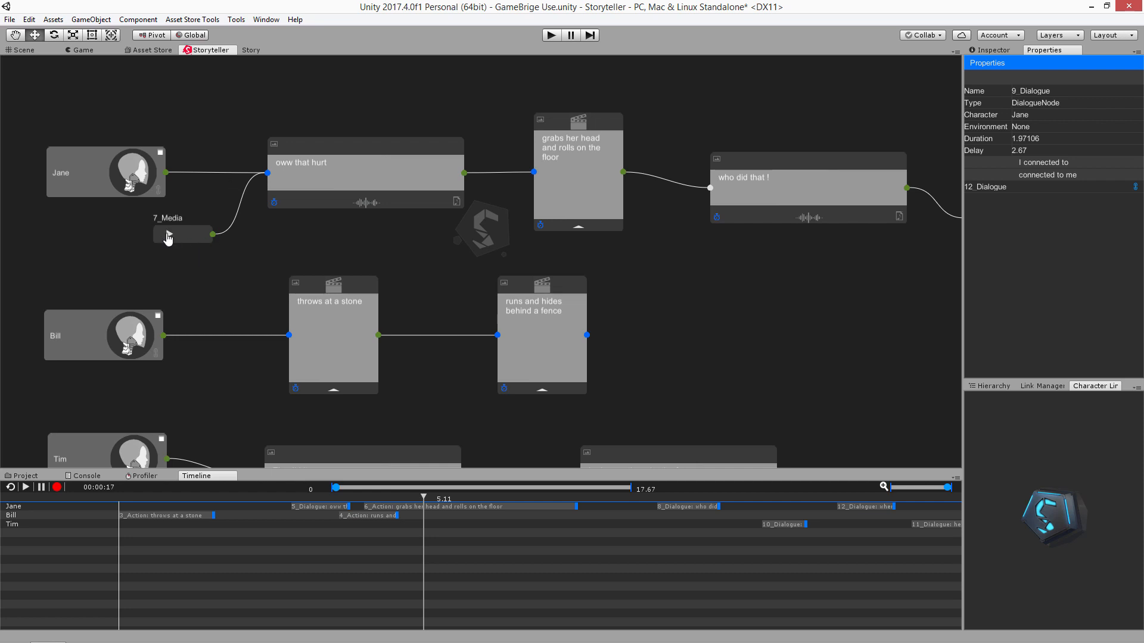
left_click(169, 235)
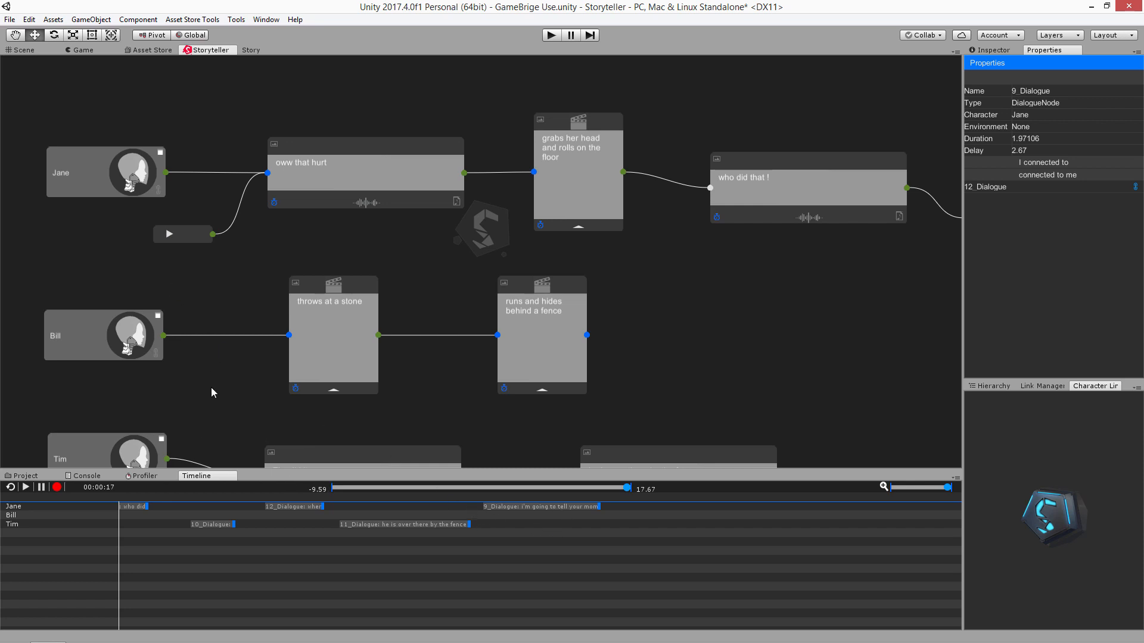
left_click_drag(237, 389, 441, 341)
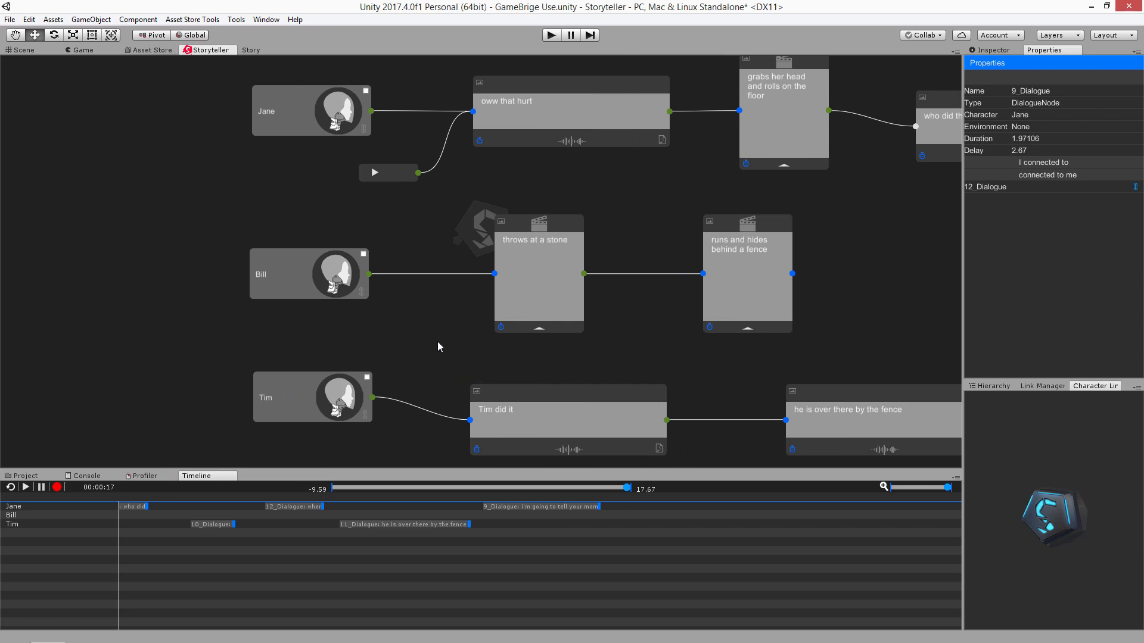
left_click_drag(853, 357, 794, 377)
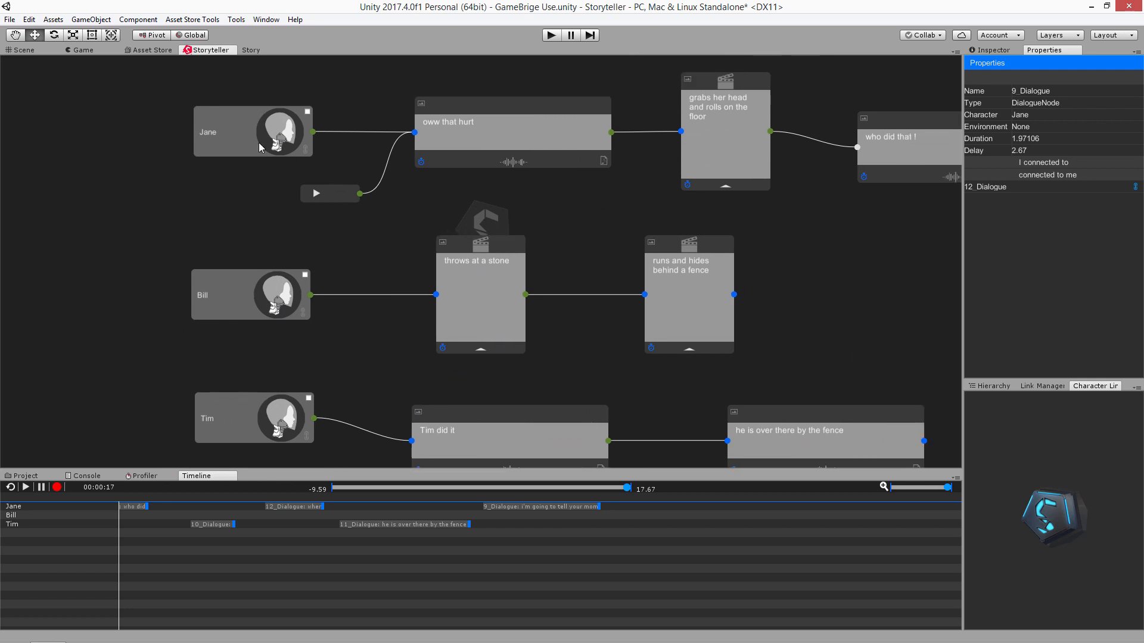
- Bring up the story's export settings for sharing and toggle the Export Overview option on and back off
right_click(213, 186)
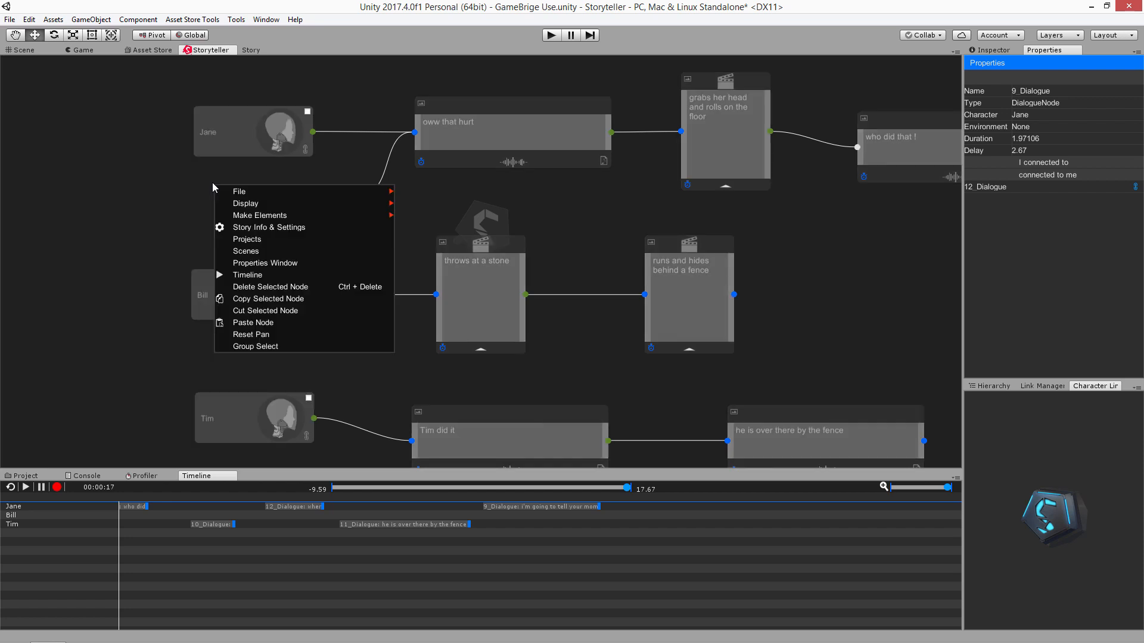
left_click(276, 228)
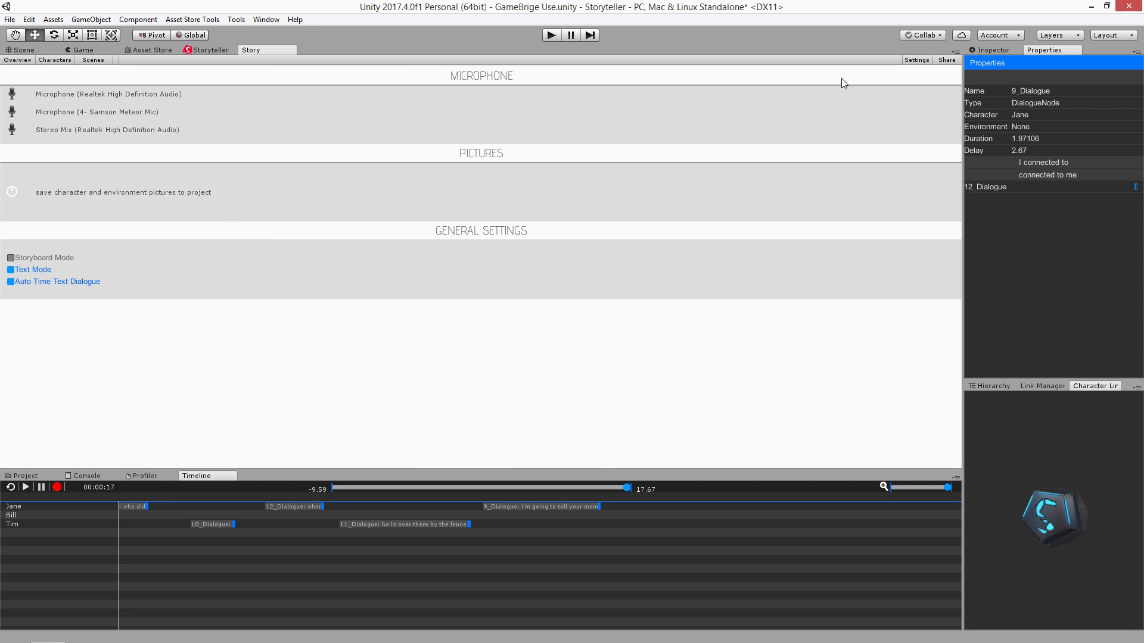
left_click(947, 61)
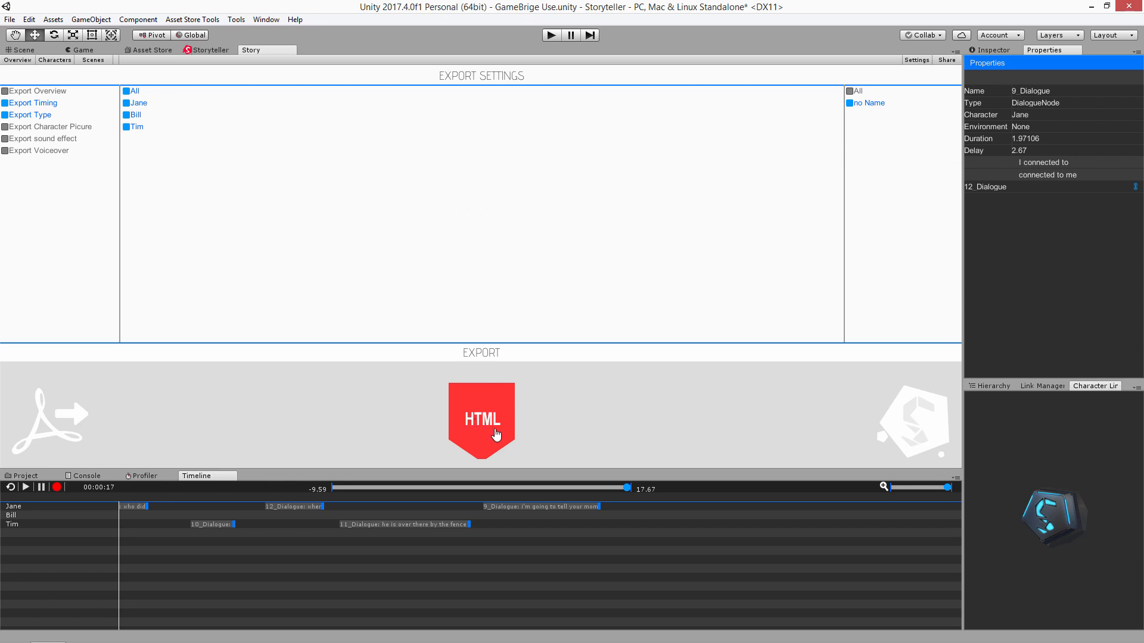
left_click(5, 92)
left_click(5, 92)
- Open The Stone Project Data folder in the project assets and show its "no Name" HTML file in File Explorer
left_click(18, 476)
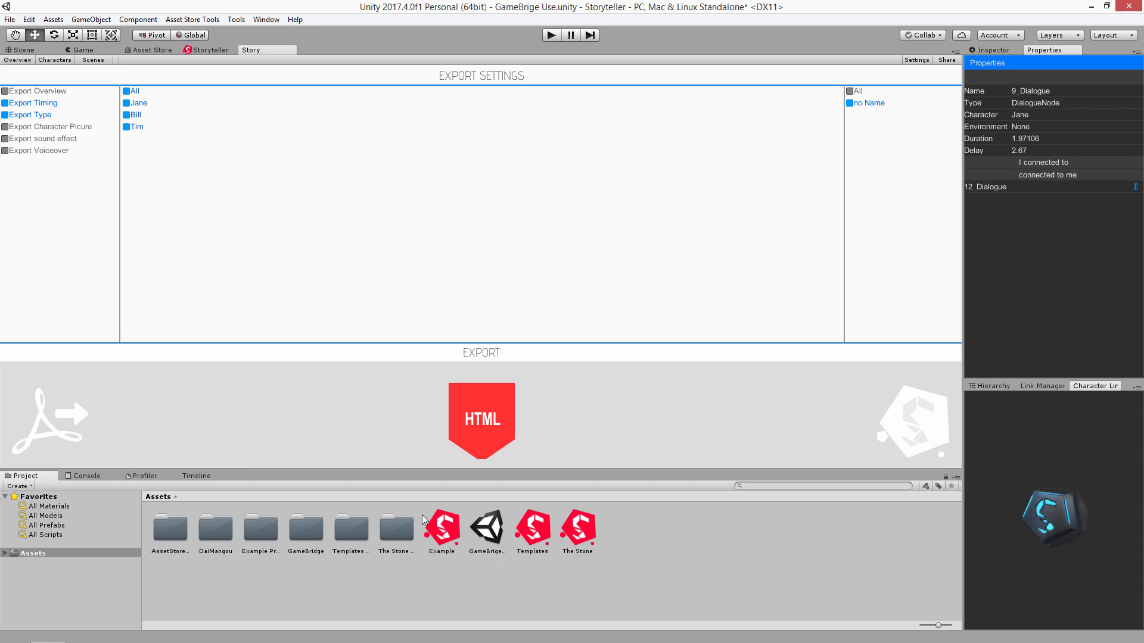
left_click(400, 528)
double_click(400, 528)
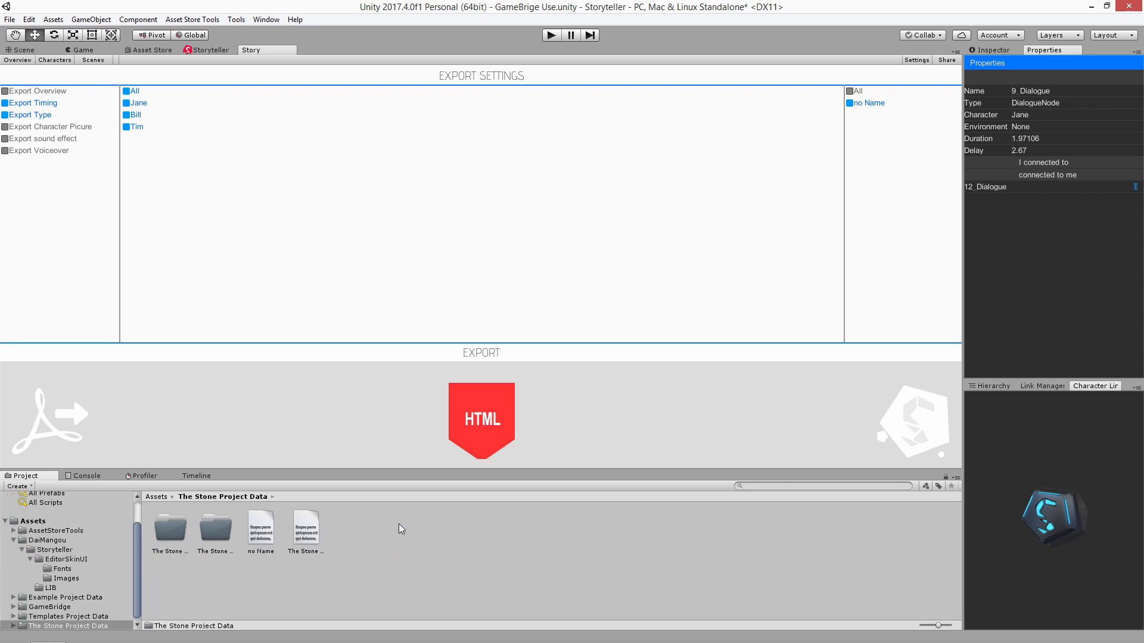
left_click(302, 533)
left_click(273, 536)
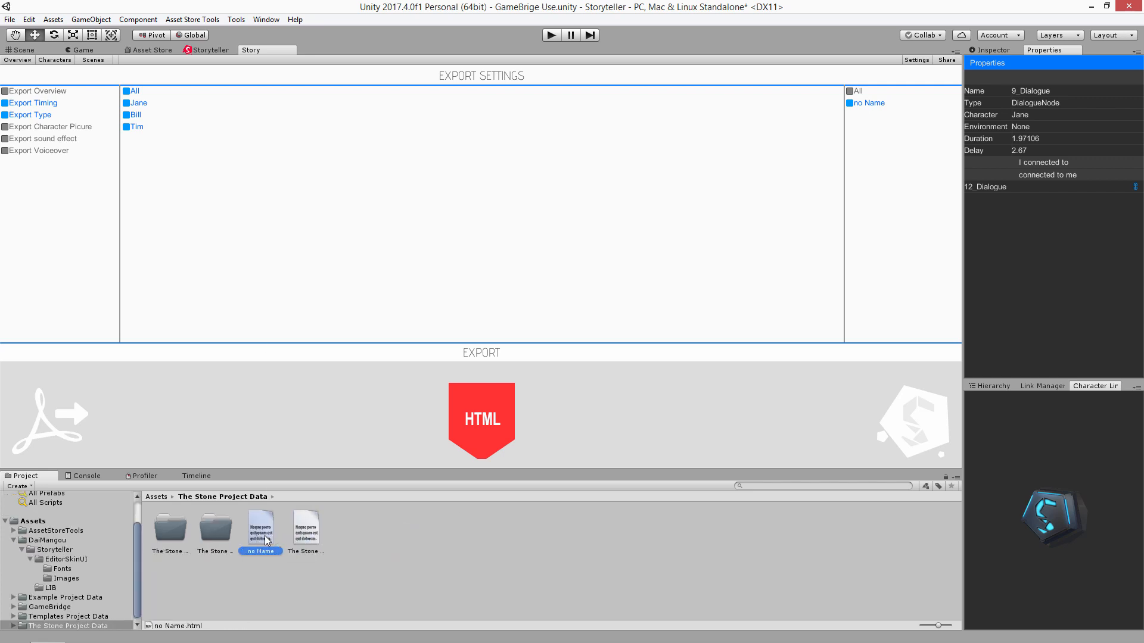
right_click(267, 538)
left_click(325, 314)
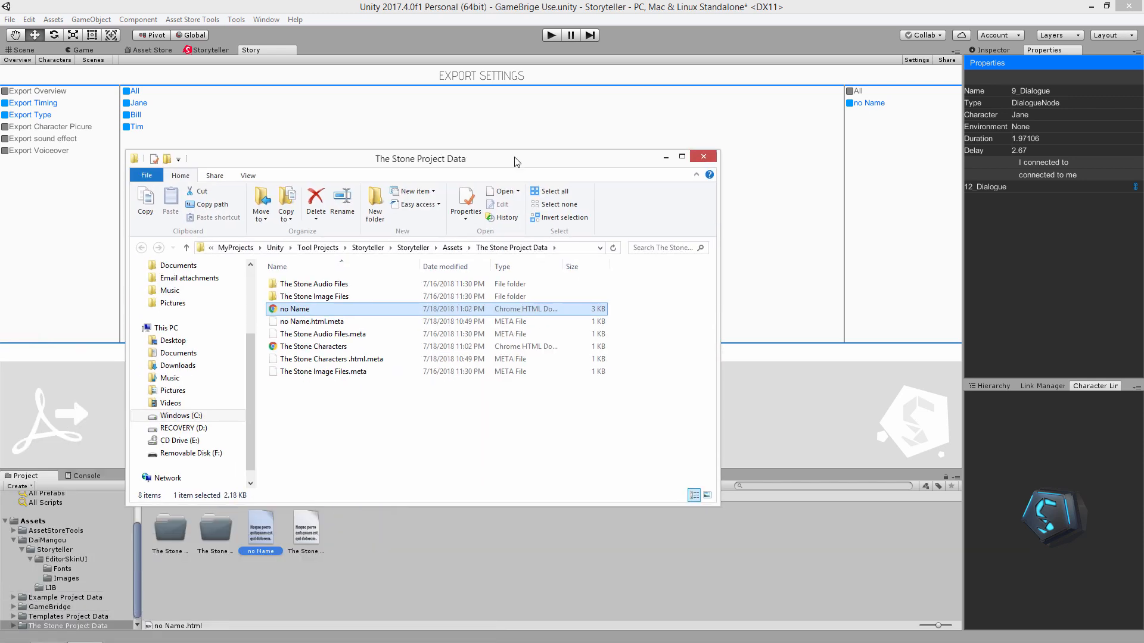
- Open the exported "no Name" HTML file in Chrome and review the scene's total duration and each line's timing
double_click(416, 309)
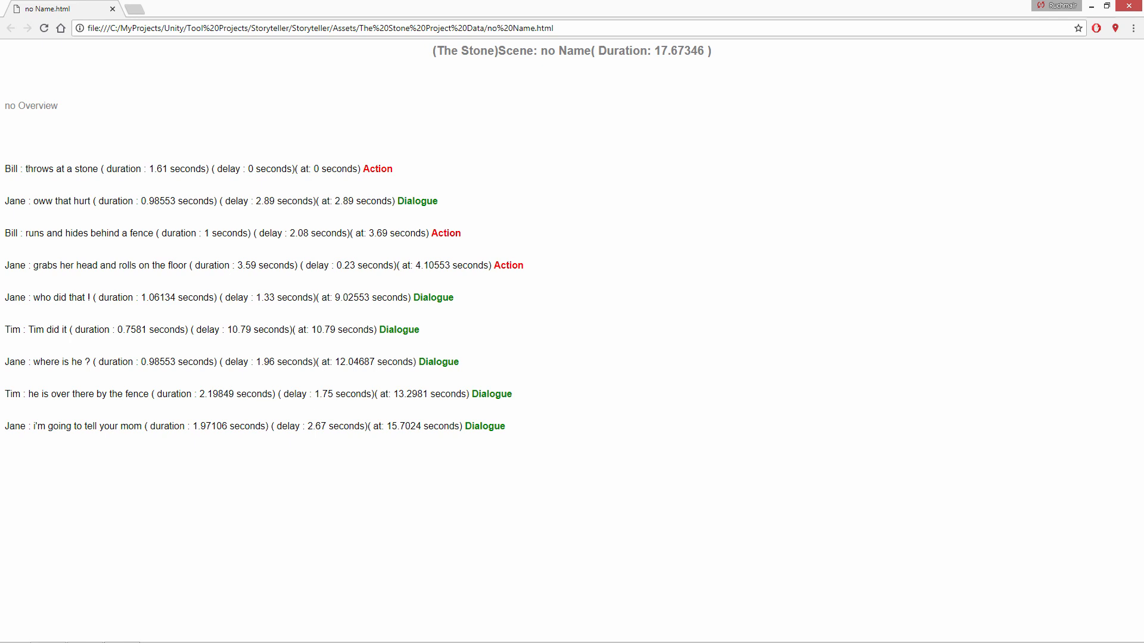
left_click_drag(655, 51, 704, 51)
left_click(704, 52)
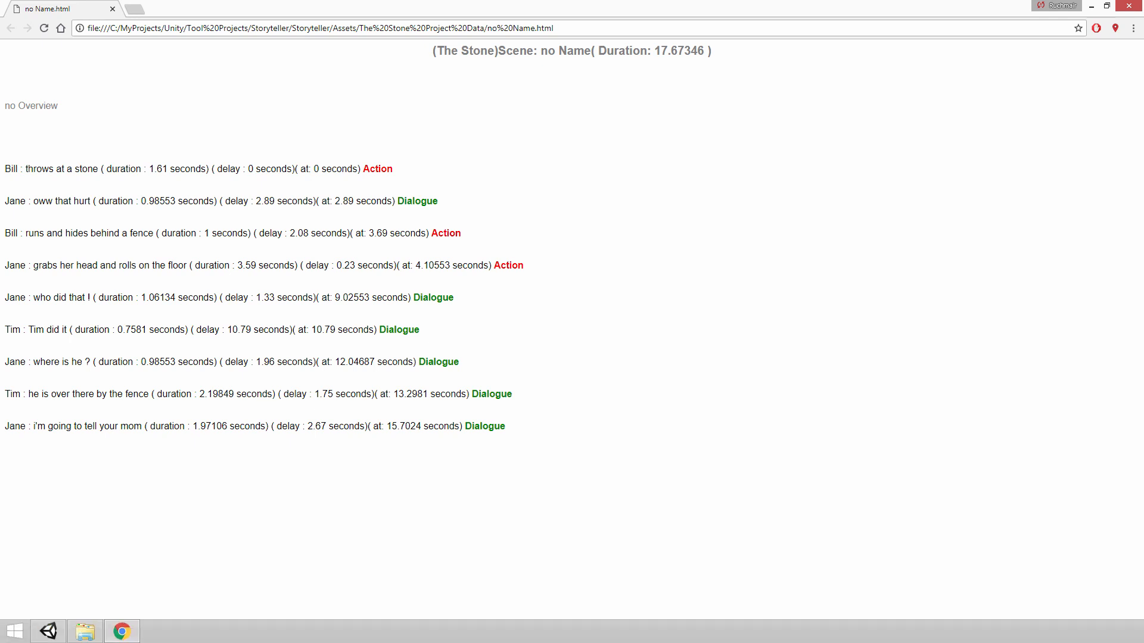
- Switch back to Unity and show the story's export settings together with the timeline, moved back to its start at 0
mouse_move(48, 632)
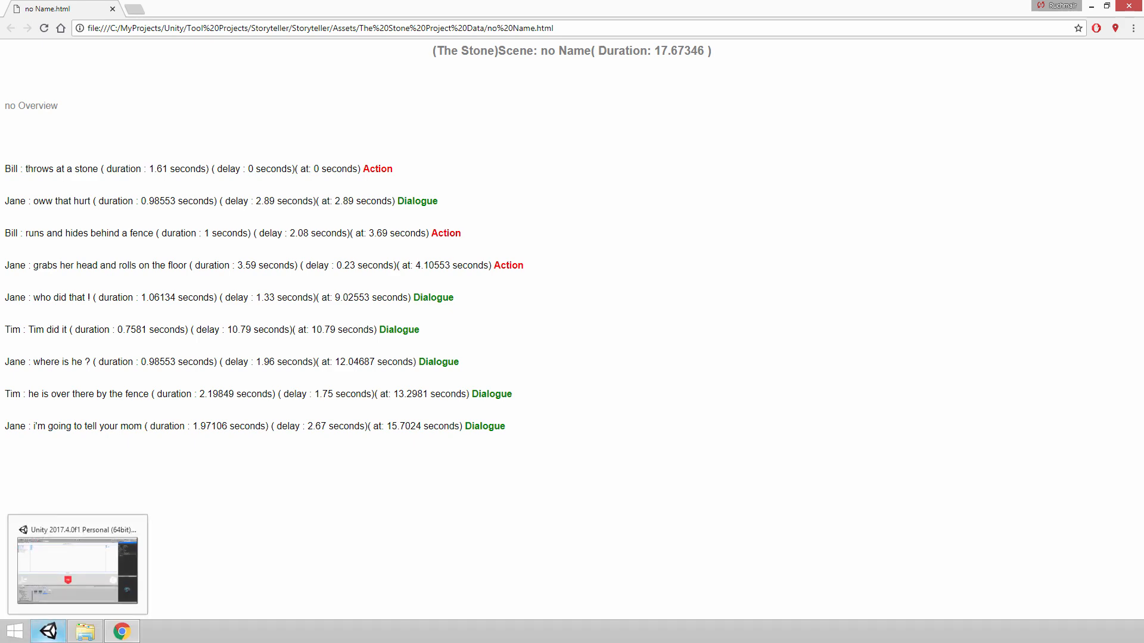
left_click(48, 633)
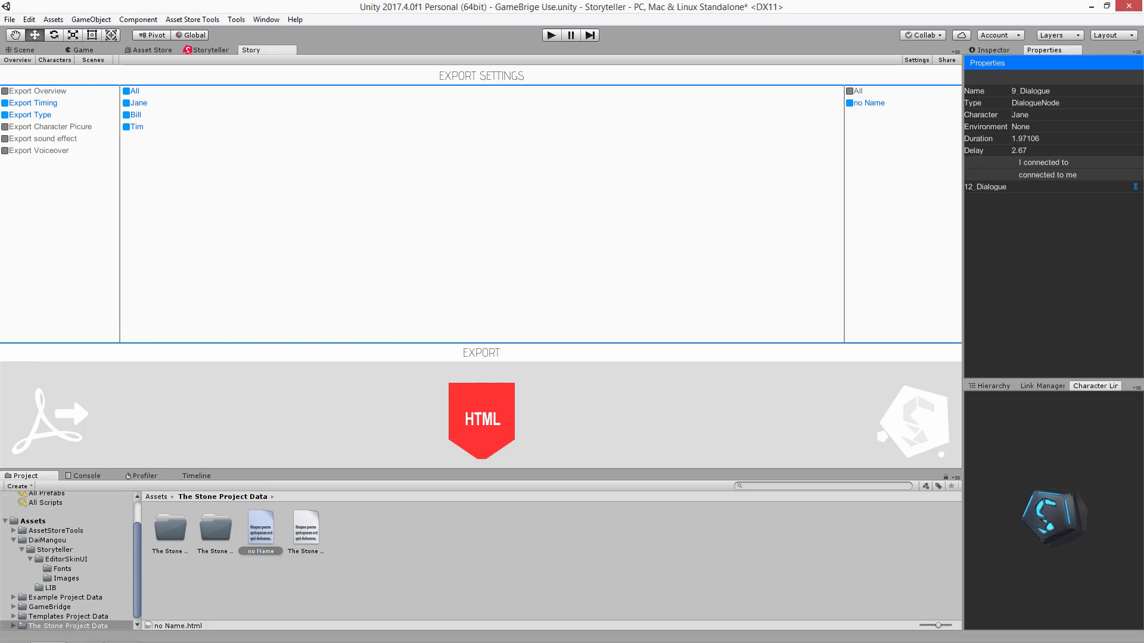
left_click(208, 50)
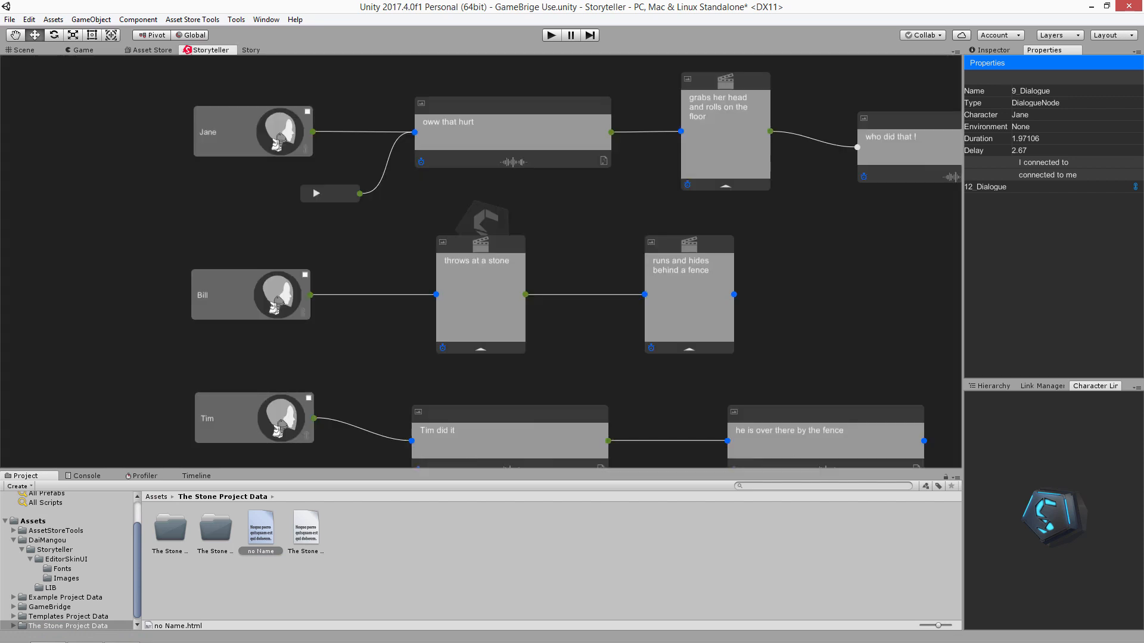
left_click(196, 476)
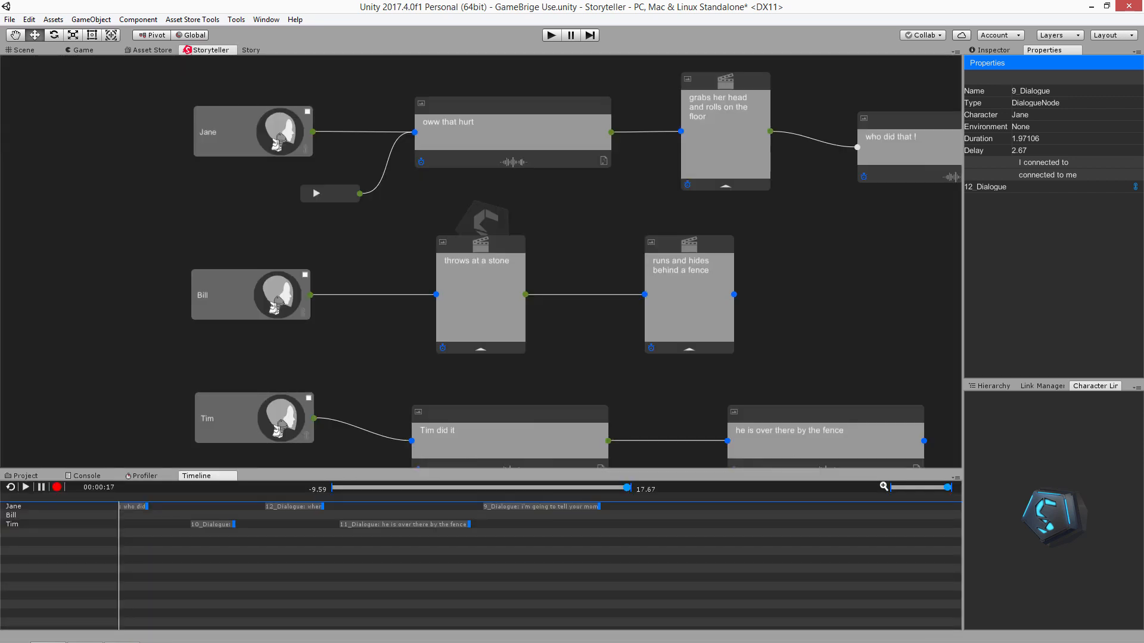
left_click(250, 50)
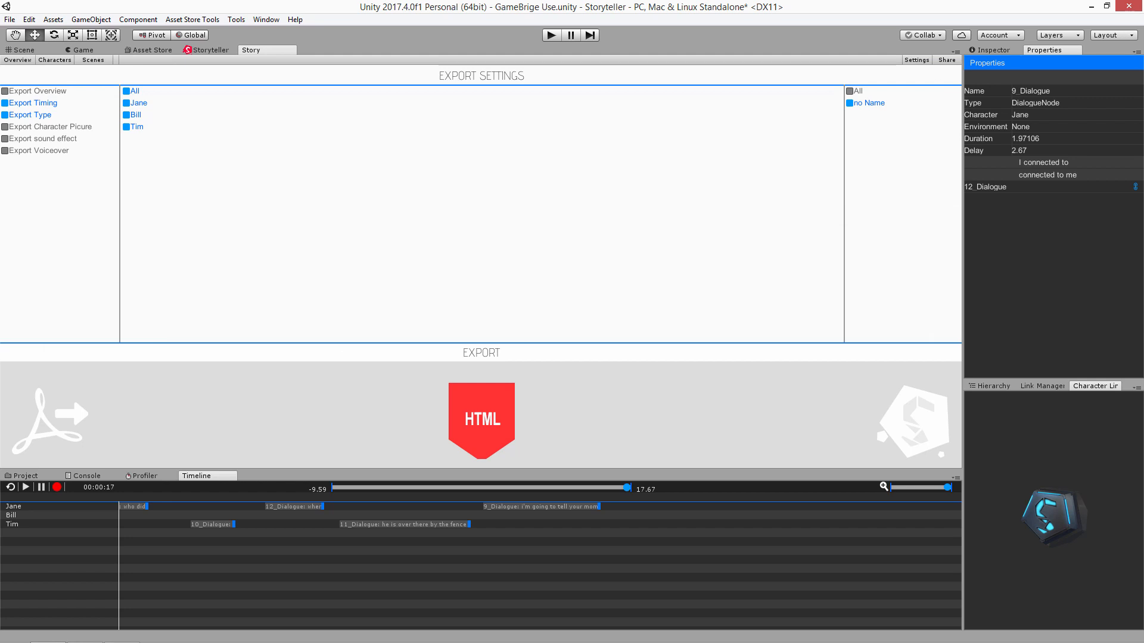
left_click_drag(627, 487, 336, 487)
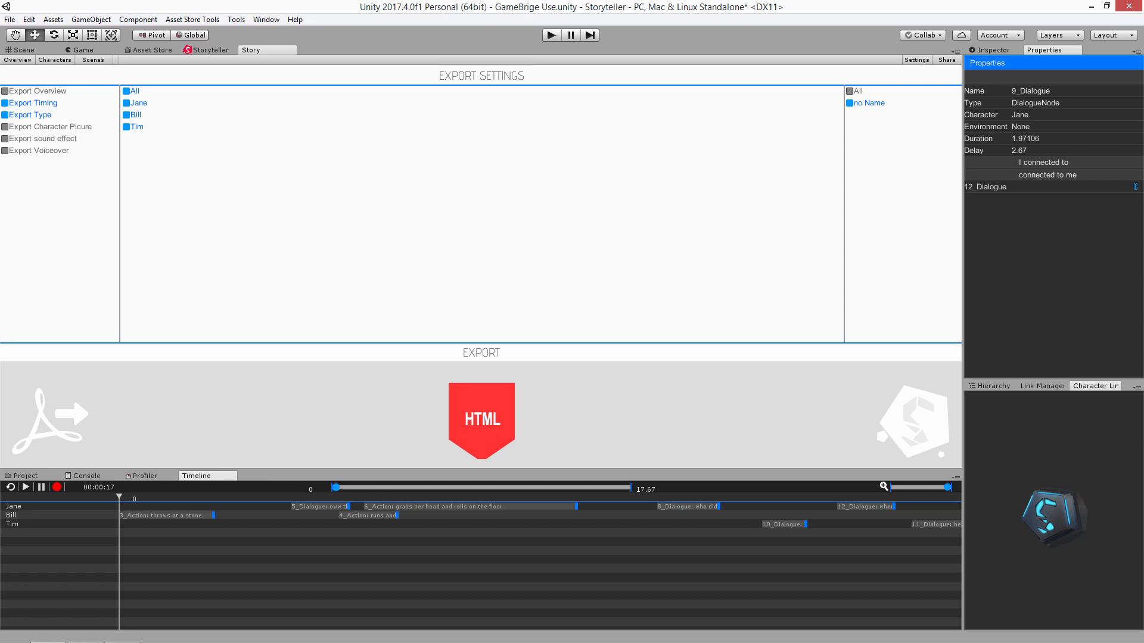
- Set the timeline delay of Jane's "oww that hurt" dialogue to 1.65 and Bill's "runs and hides behind a fence" action to 5.08
left_click_drag(370, 516, 497, 515)
left_click(385, 497)
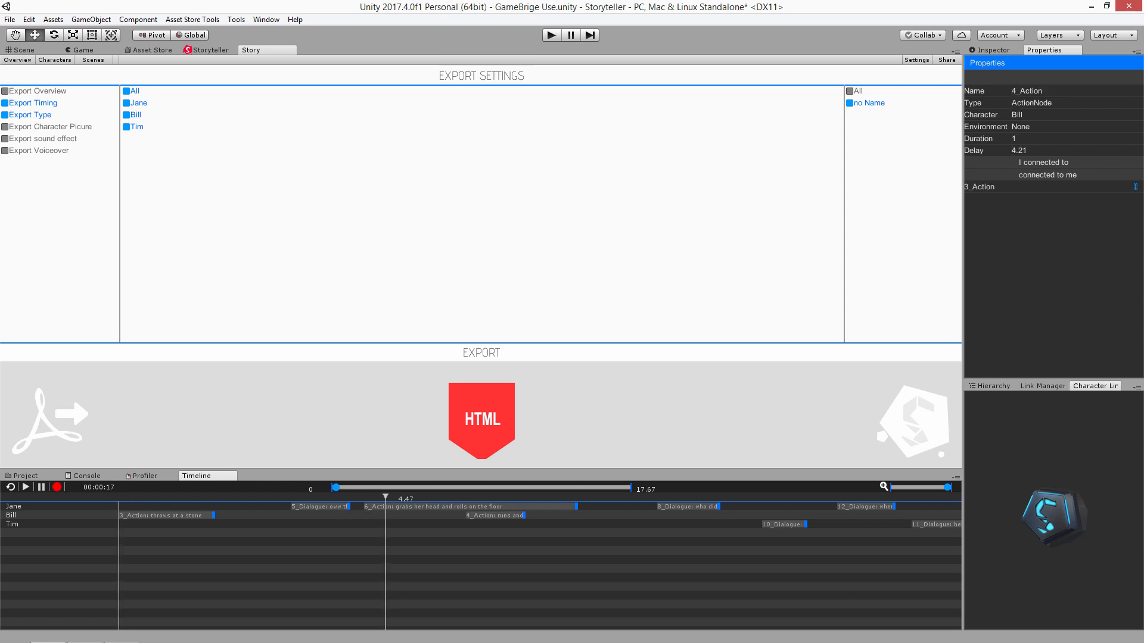
left_click_drag(317, 507, 243, 507)
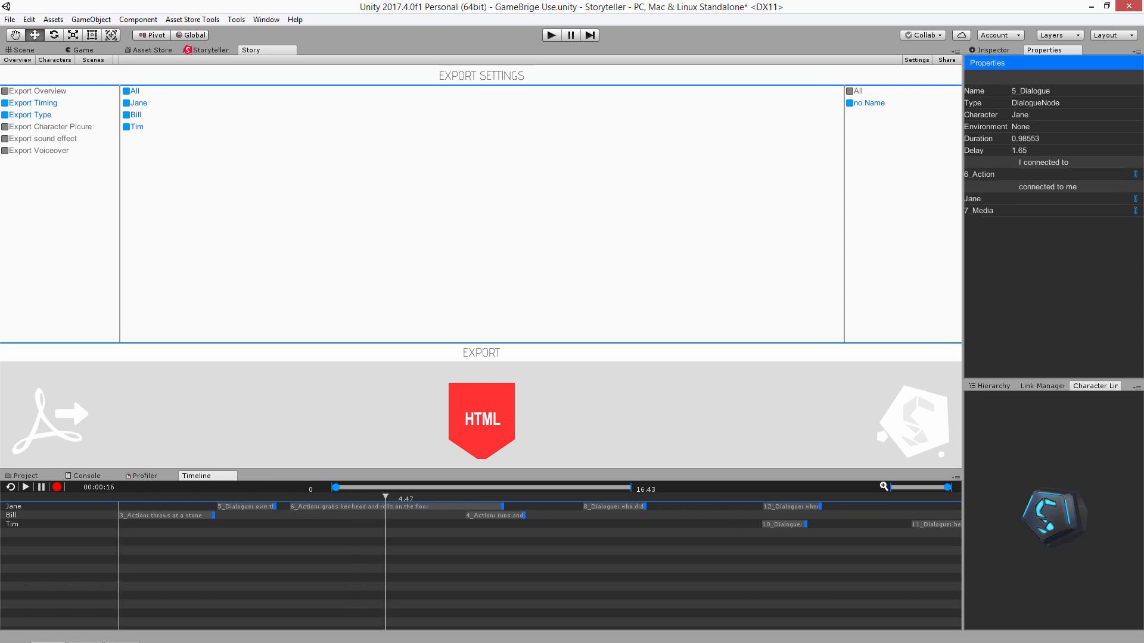
left_click_drag(493, 516, 545, 516)
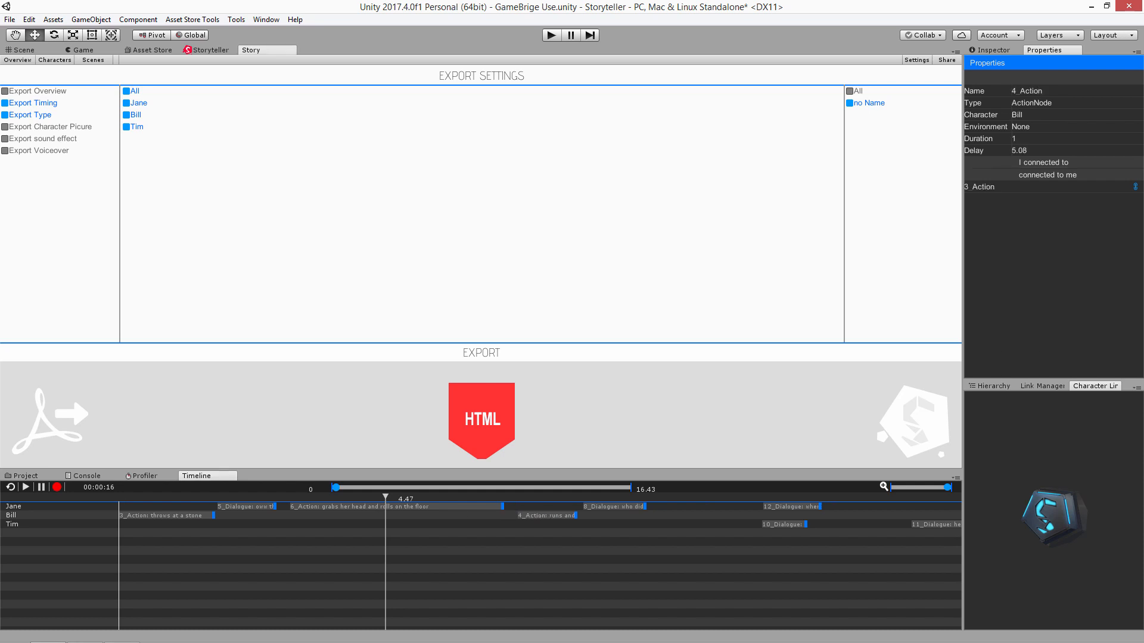
- Switch to Chrome, reload the "no Name" HTML export to review the revised order and timing, and close the browser
left_click(122, 632)
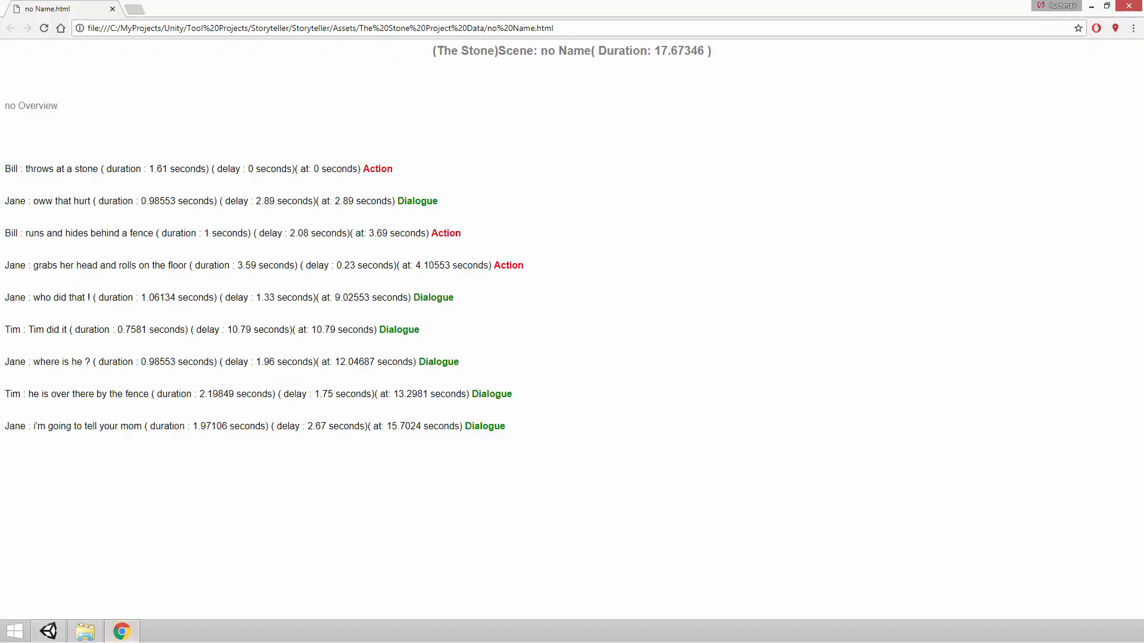
key("F5")
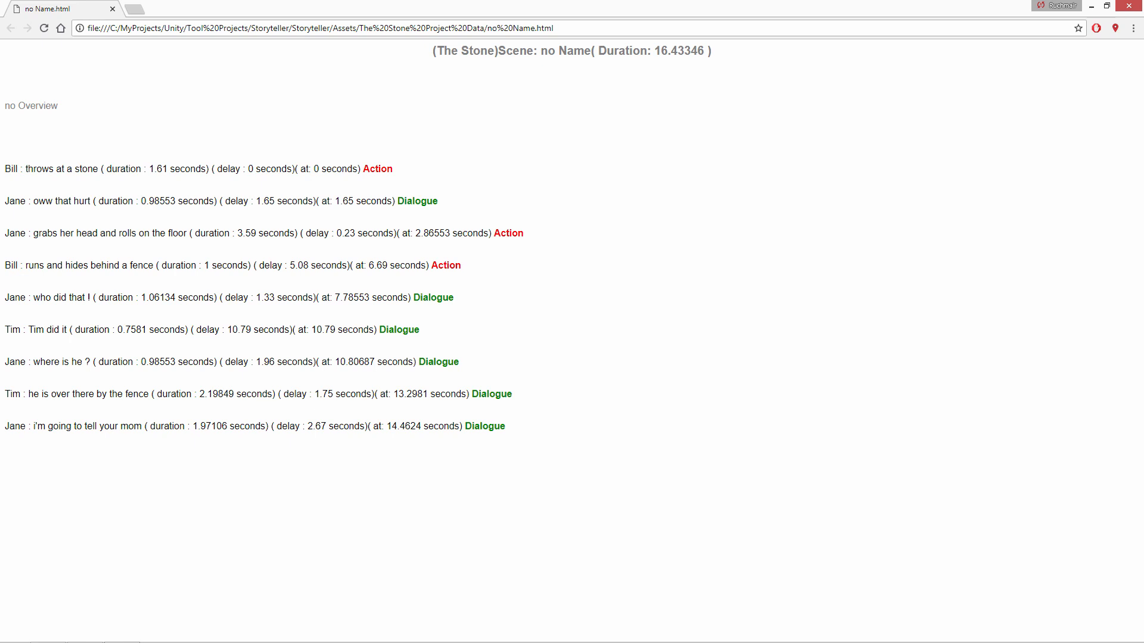
left_click(1129, 6)
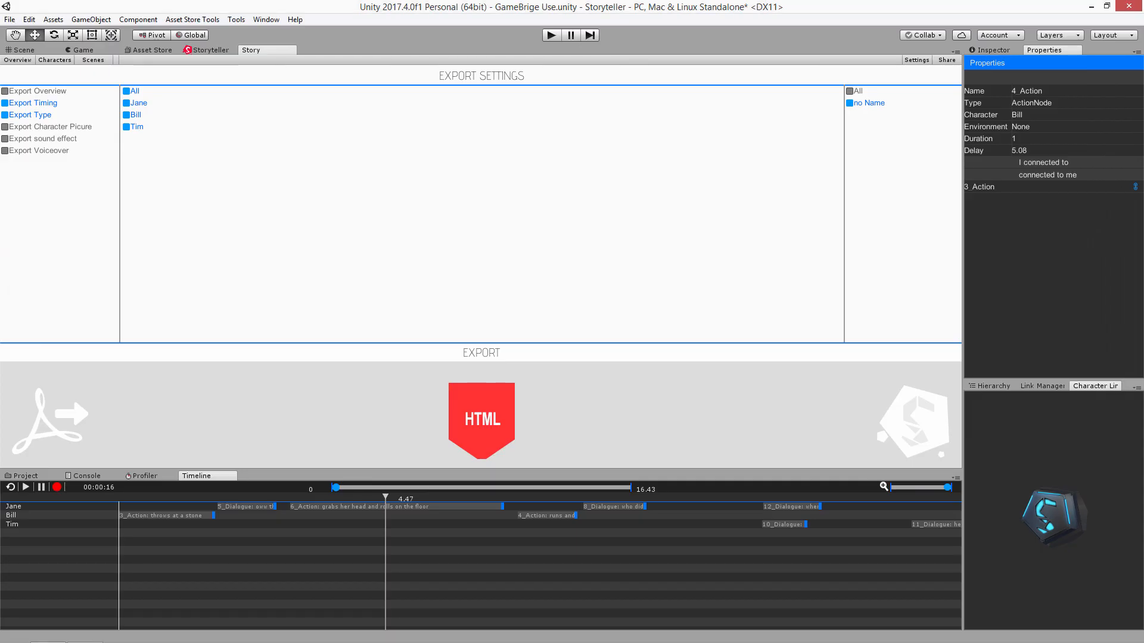
- Return to the Storyteller node graph and look over the canvas's available commands without choosing one
left_click_drag(387, 506, 426, 507)
mouse_move(536, 515)
left_mouse_down()
mouse_move(386, 515)
mouse_move(536, 516)
left_mouse_up()
left_click(207, 50)
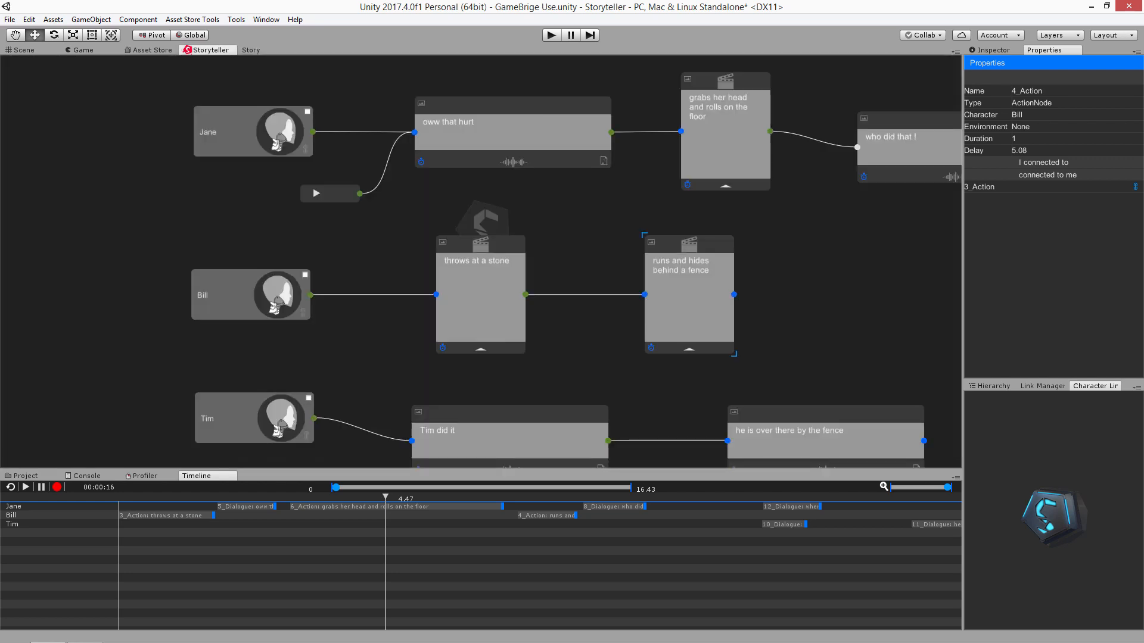
right_click(132, 164)
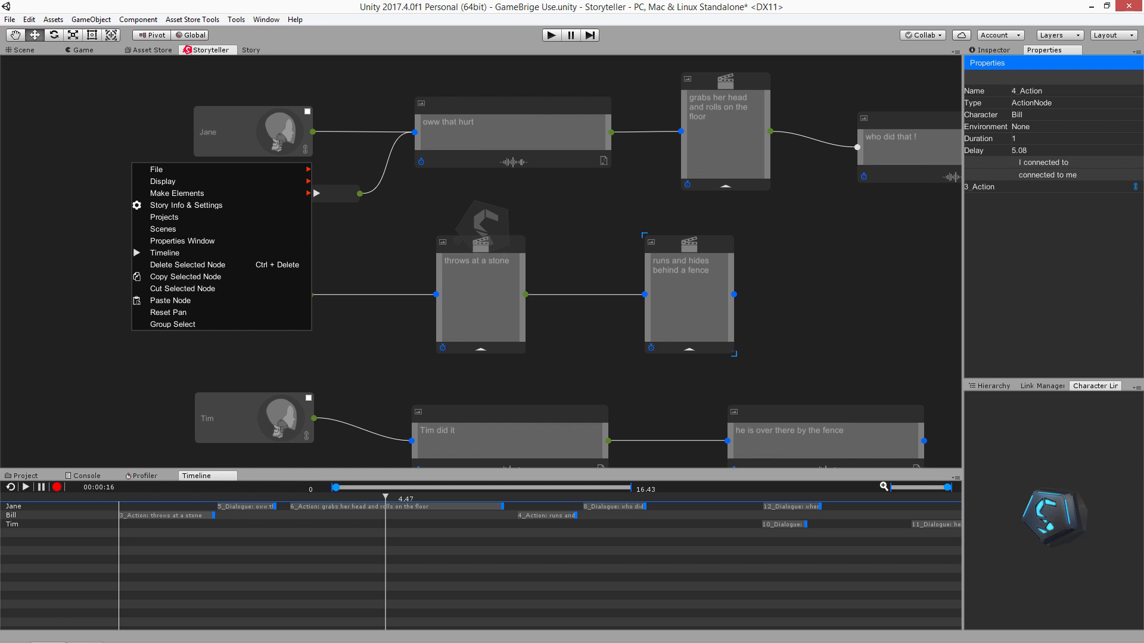
key("Escape")
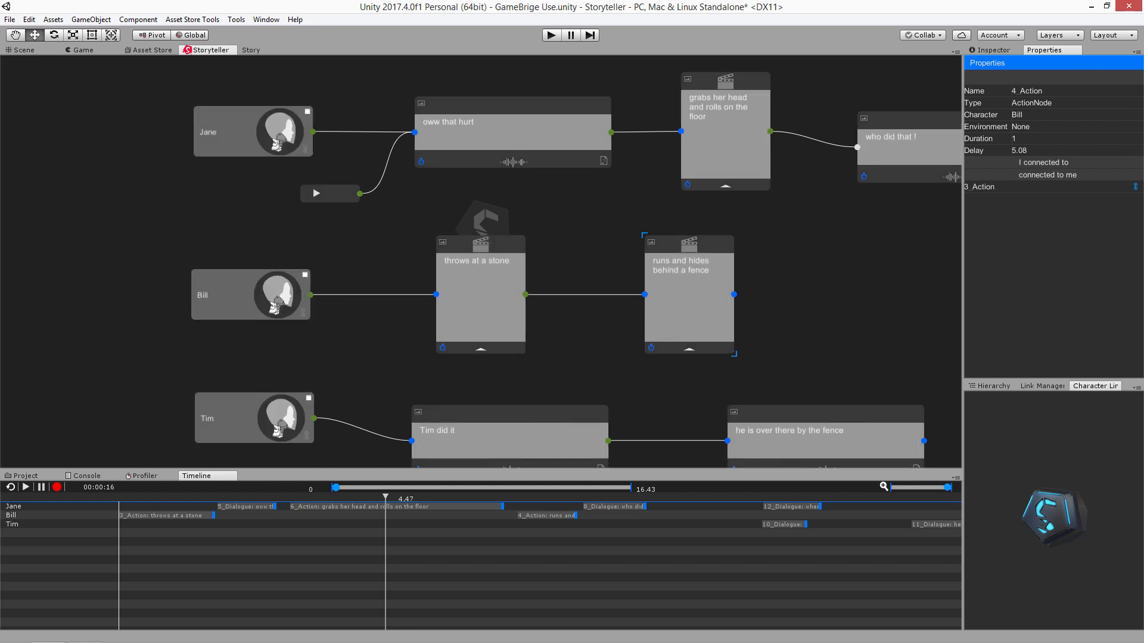